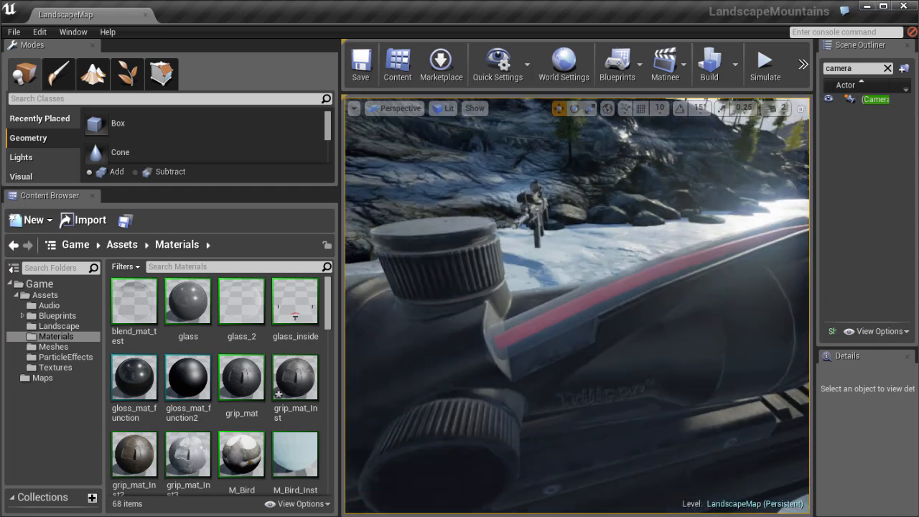
# - Search the Materials folder for "plastic" and open the transparent_plastic material for editing
pyautogui.moveTo(577, 306); pyautogui.dragTo(530, 311, button='right')
pyautogui.moveTo(534, 350); pyautogui.dragTo(500, 344, button='right')
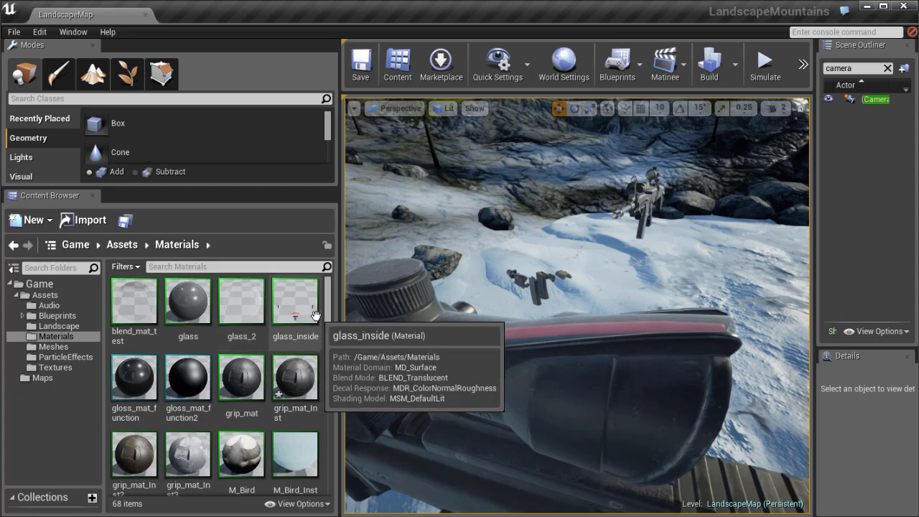
pyautogui.moveTo(331, 296)
pyautogui.mouseDown()
pyautogui.moveTo(331, 345)
pyautogui.moveTo(331, 304)
pyautogui.mouseUp()
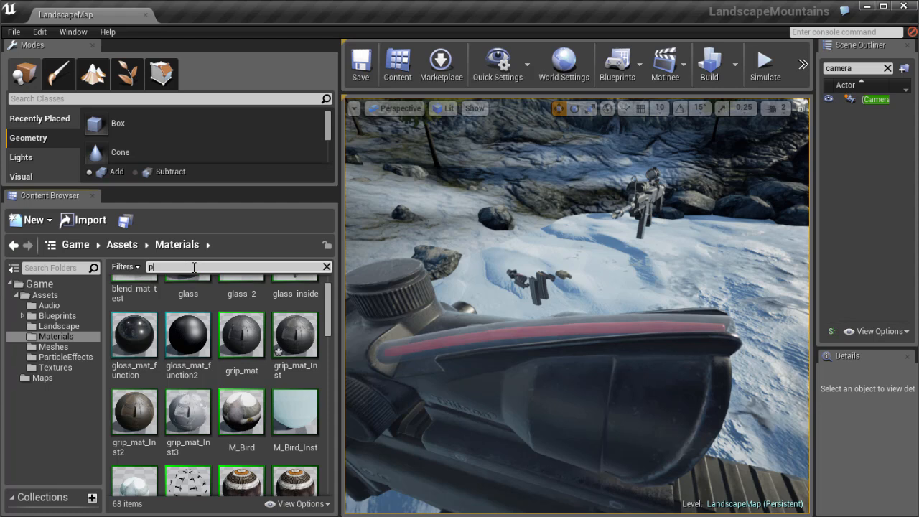
pyautogui.click(194, 267)
pyautogui.write('plastic')
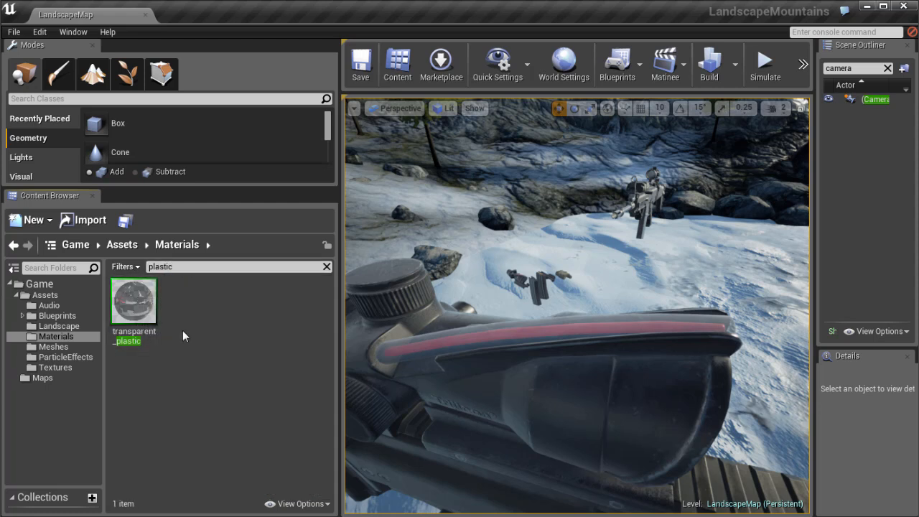
pyautogui.doubleClick(134, 301)
pyautogui.moveTo(367, 2); pyautogui.dragTo(171, 20)
pyautogui.moveTo(336, 68); pyautogui.dragTo(722, 69)
pyautogui.moveTo(367, 212); pyautogui.dragTo(392, 78, button='right')
pyautogui.scroll(-3, 429, 300)
pyautogui.scroll(4, 361, 246)
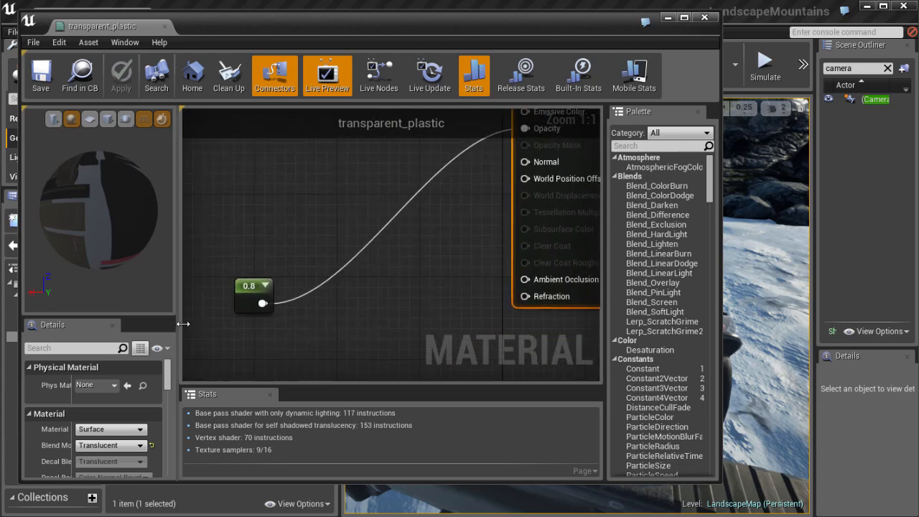
# - Review the Blend Mode options of transparent_plastic and keep Translucent selected
pyautogui.moveTo(183, 324); pyautogui.dragTo(252, 345)
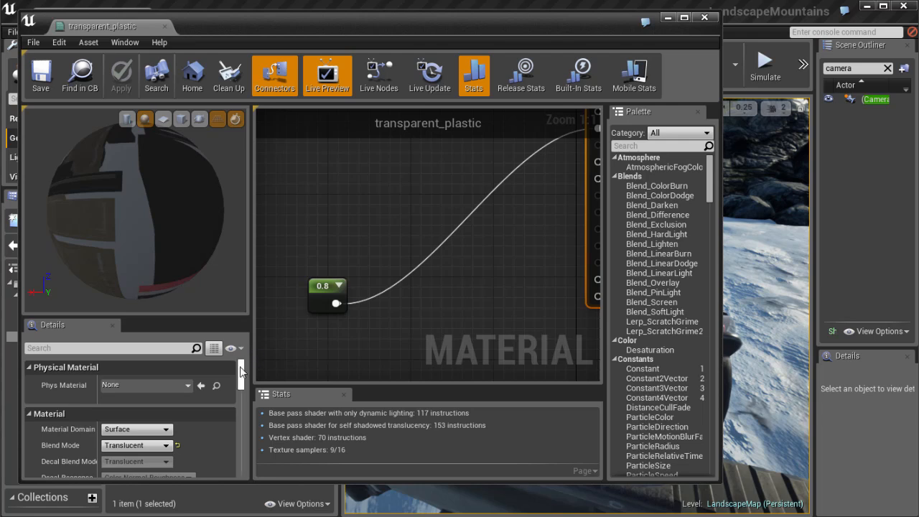
pyautogui.moveTo(210, 33); pyautogui.dragTo(202, 36)
pyautogui.moveTo(231, 381); pyautogui.dragTo(233, 384)
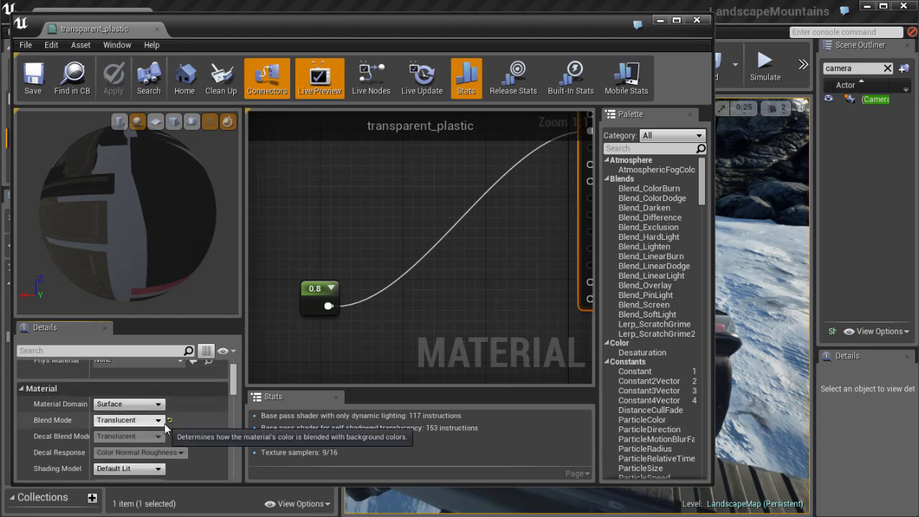
pyautogui.click(157, 421)
pyautogui.click(124, 446)
# - Review the material's Translucency Lighting Mode options and keep TLM Surface selected
pyautogui.moveTo(233, 381); pyautogui.dragTo(232, 395)
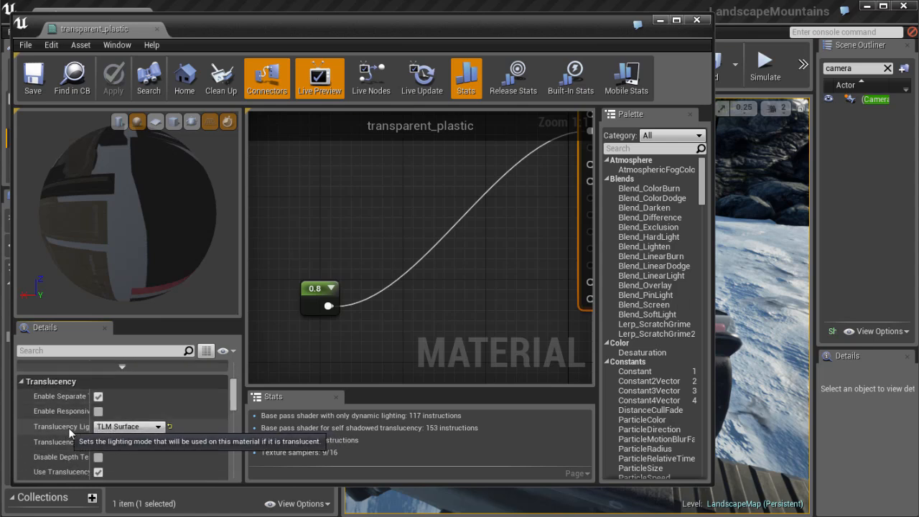
pyautogui.moveTo(89, 423)
pyautogui.mouseDown()
pyautogui.moveTo(175, 423)
pyautogui.moveTo(97, 424)
pyautogui.mouseUp()
pyautogui.click(153, 427)
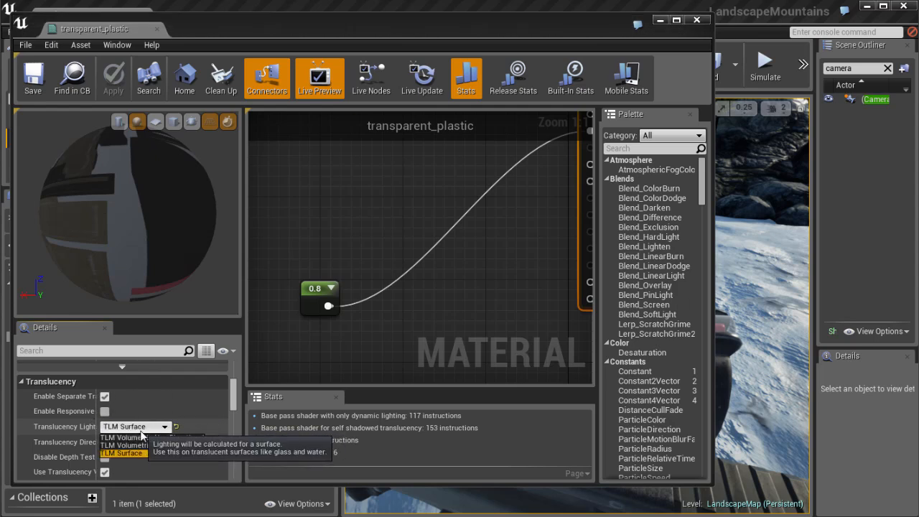
pyautogui.click(134, 455)
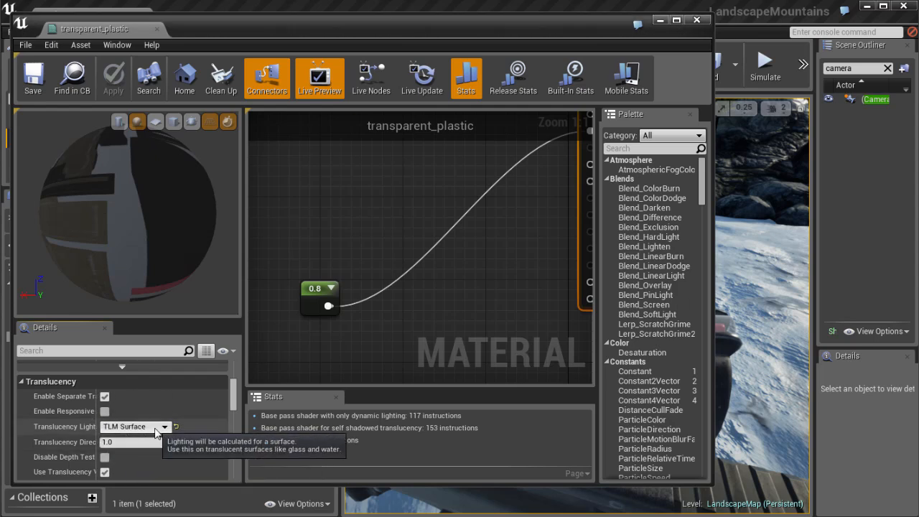
pyautogui.click(153, 428)
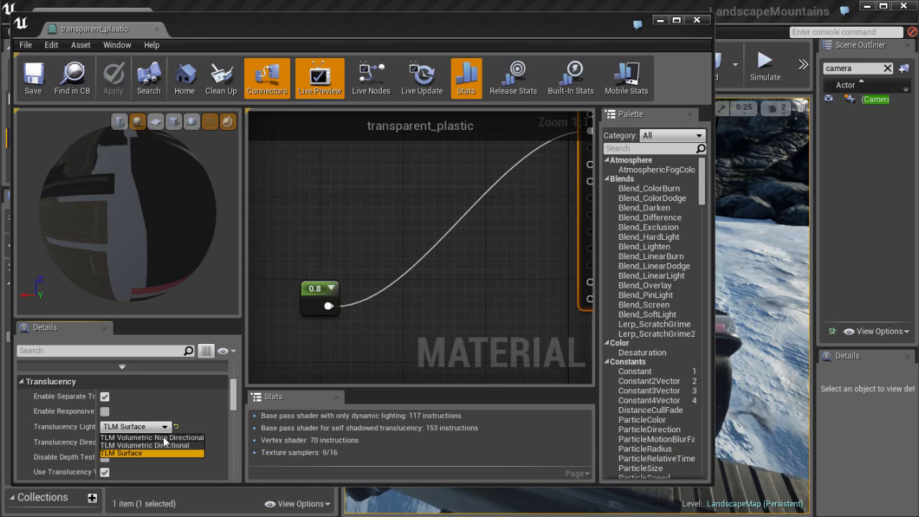
pyautogui.click(127, 454)
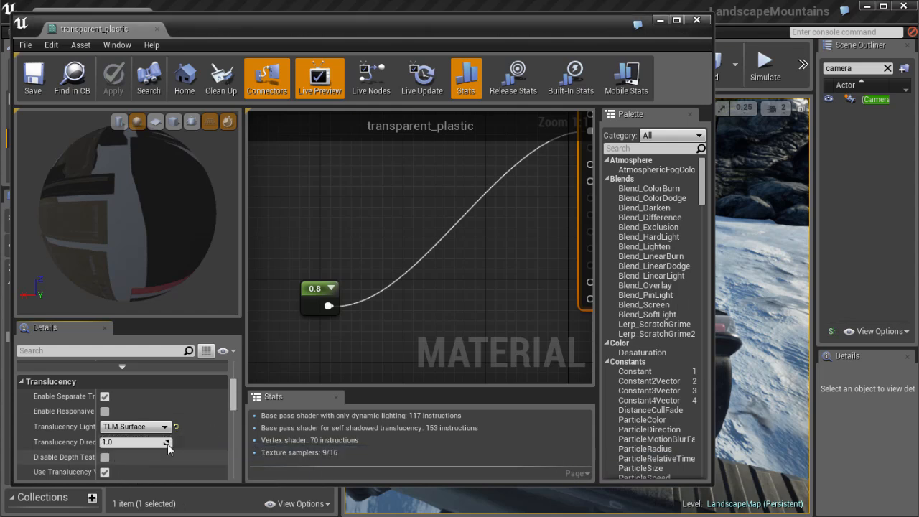
# - Inspect the constant node that feeds the Opacity input of transparent_plastic and its value
pyautogui.moveTo(345, 243); pyautogui.dragTo(332, 271, button='right')
pyautogui.moveTo(242, 237); pyautogui.dragTo(148, 231)
pyautogui.scroll(-1, 363, 228)
pyautogui.moveTo(337, 257); pyautogui.dragTo(326, 267, button='right')
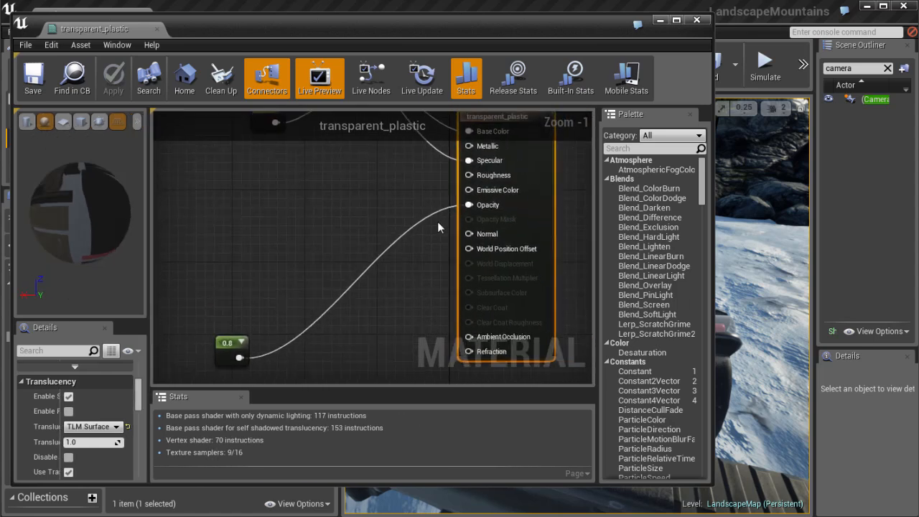
pyautogui.moveTo(234, 339); pyautogui.dragTo(266, 280)
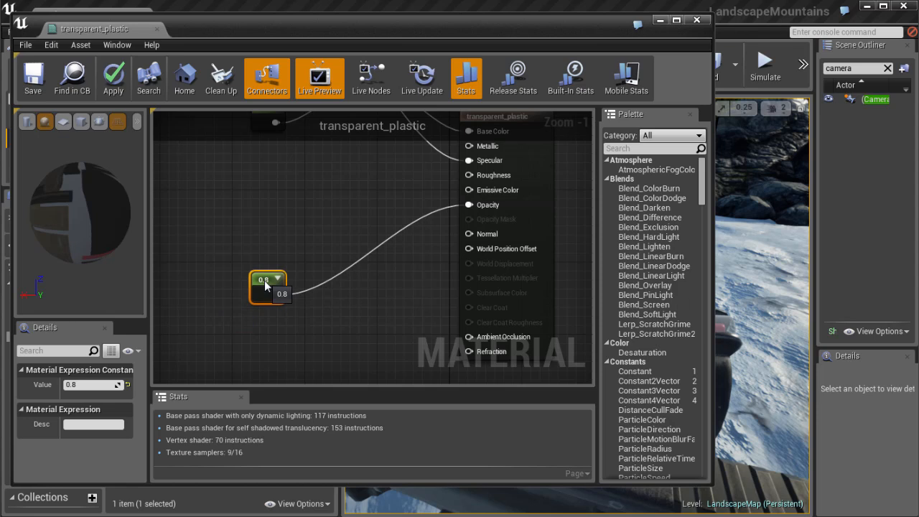
pyautogui.moveTo(266, 279); pyautogui.dragTo(293, 291, button='right')
pyautogui.moveTo(285, 291); pyautogui.dragTo(276, 291)
pyautogui.click(69, 385)
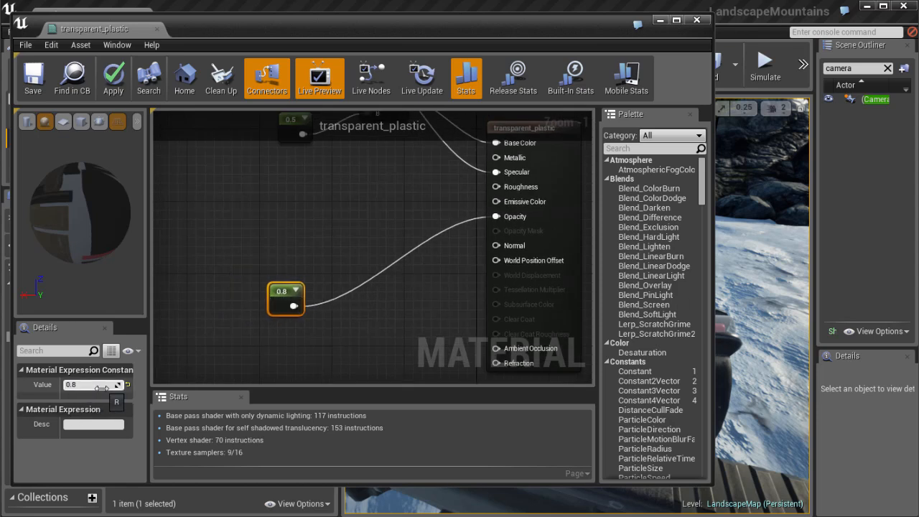
# - Spread out the Texture Sample, Multiply and constant nodes that feed Base Color and Specular
pyautogui.moveTo(333, 240); pyautogui.dragTo(295, 382, button='right')
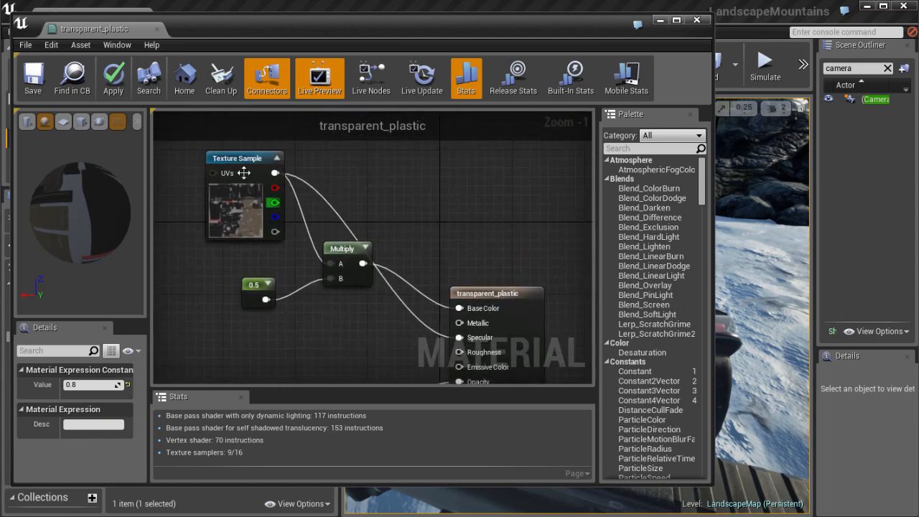
pyautogui.moveTo(233, 157); pyautogui.dragTo(207, 149)
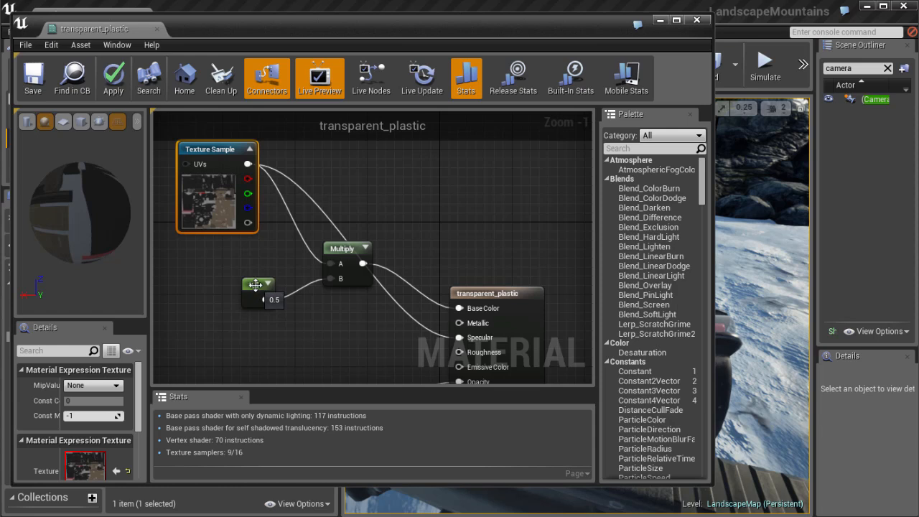
pyautogui.moveTo(258, 296); pyautogui.dragTo(227, 321)
pyautogui.moveTo(214, 151); pyautogui.dragTo(205, 161)
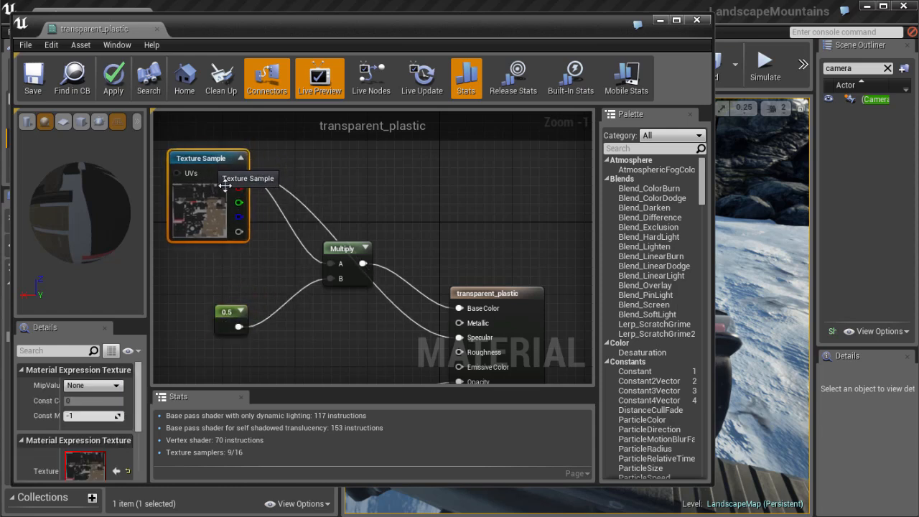
pyautogui.moveTo(349, 248); pyautogui.dragTo(332, 249)
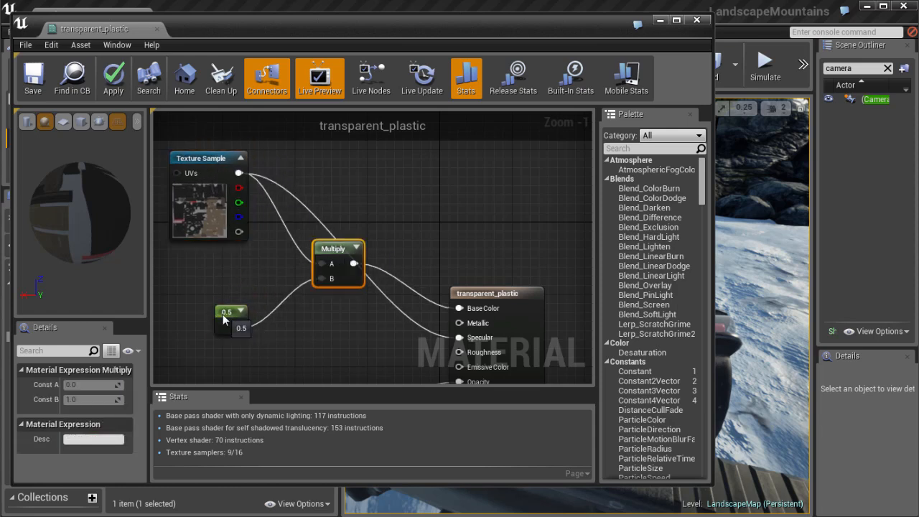
pyautogui.moveTo(224, 317); pyautogui.dragTo(207, 320)
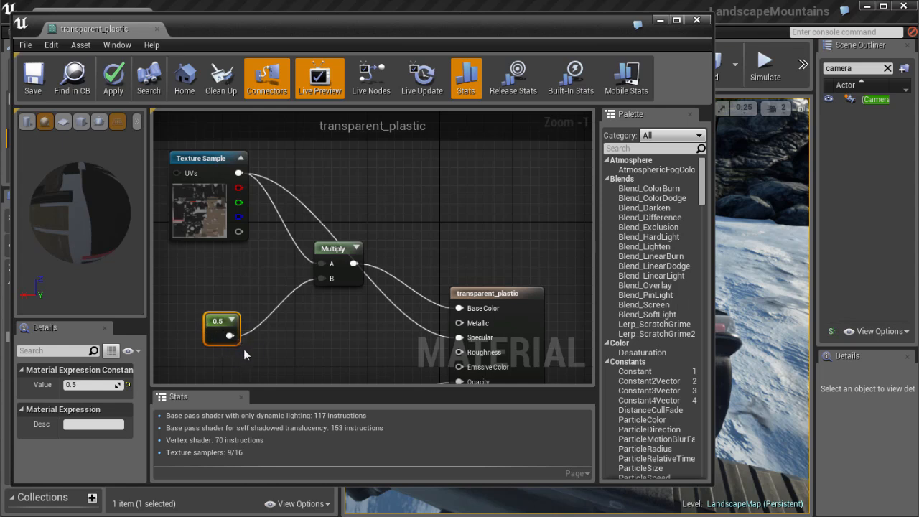
pyautogui.moveTo(208, 327); pyautogui.dragTo(206, 322)
pyautogui.moveTo(316, 347)
pyautogui.mouseDown(button='right')
pyautogui.moveTo(316, 327)
pyautogui.moveTo(316, 336)
pyautogui.mouseUp(button='right')
pyautogui.moveTo(337, 241)
pyautogui.mouseDown()
pyautogui.moveTo(328, 248)
pyautogui.moveTo(338, 239)
pyautogui.mouseUp()
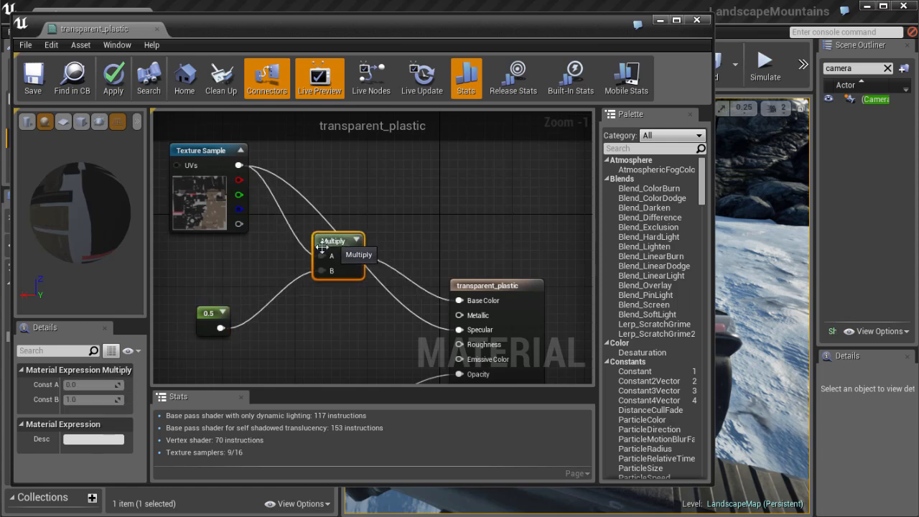
# - Inspect the value of the constant connected to the B input of the Multiply node
pyautogui.click(204, 320)
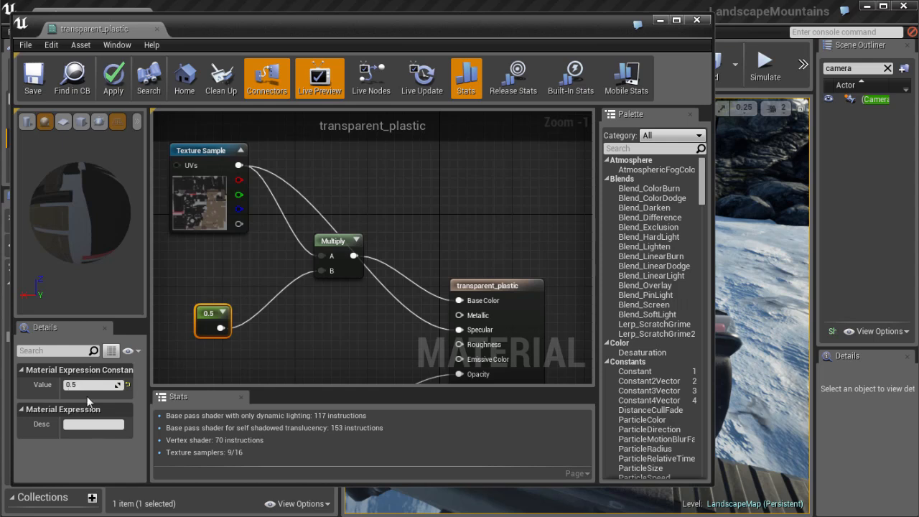
pyautogui.moveTo(224, 284); pyautogui.dragTo(262, 285, button='right')
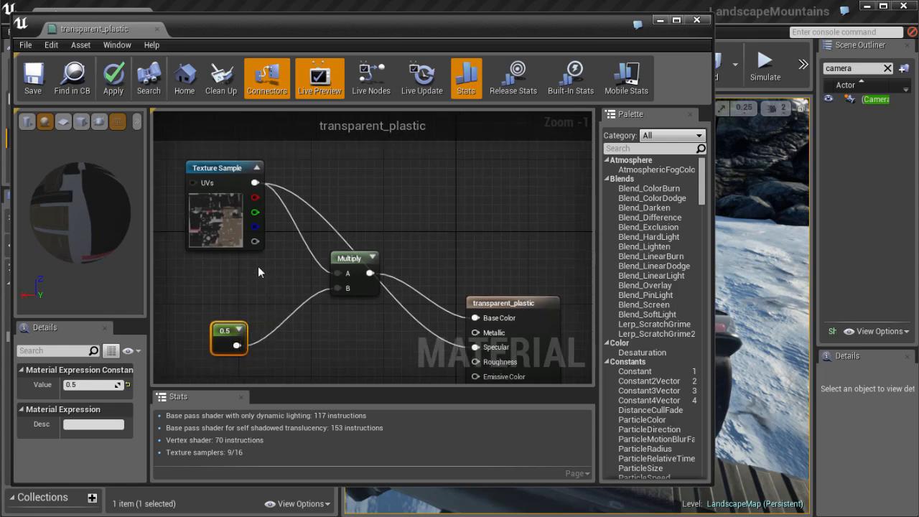
pyautogui.moveTo(329, 336); pyautogui.dragTo(328, 334, button='right')
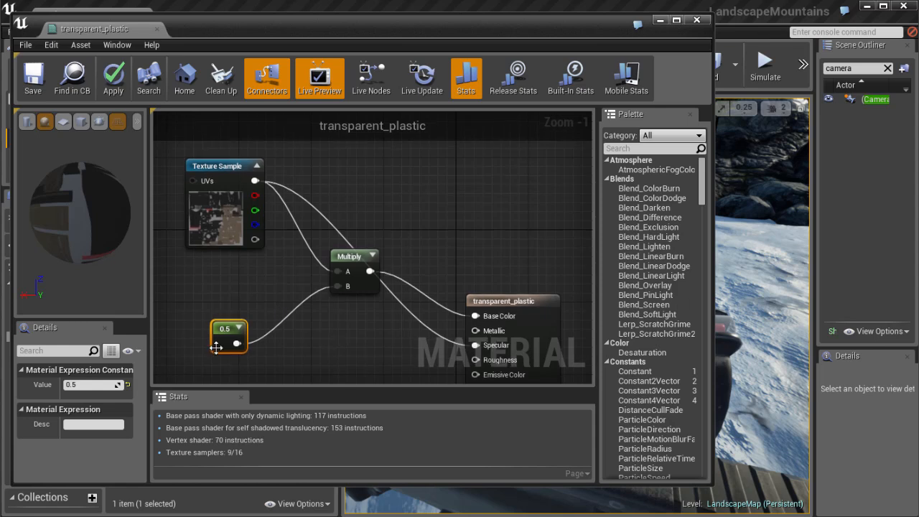
pyautogui.moveTo(261, 285); pyautogui.dragTo(262, 283, button='right')
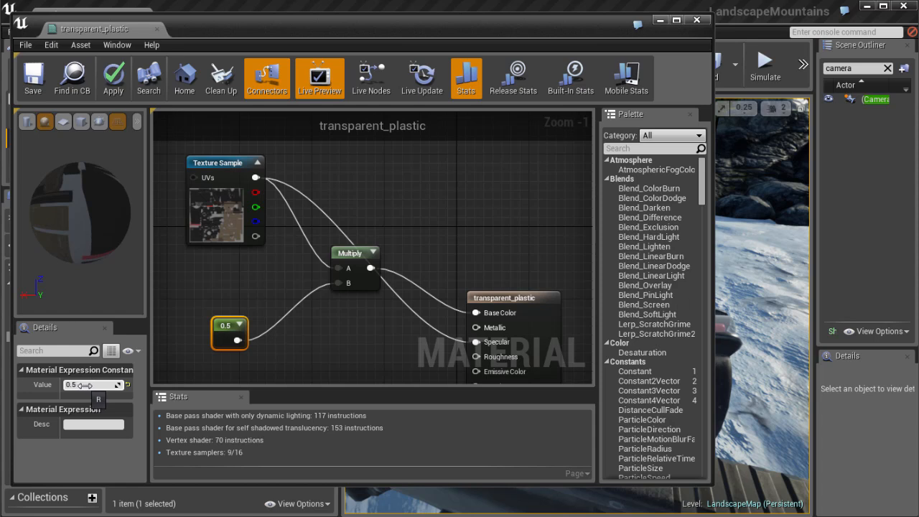
pyautogui.moveTo(447, 230); pyautogui.dragTo(439, 230, button='right')
pyautogui.moveTo(204, 32); pyautogui.dragTo(209, 35)
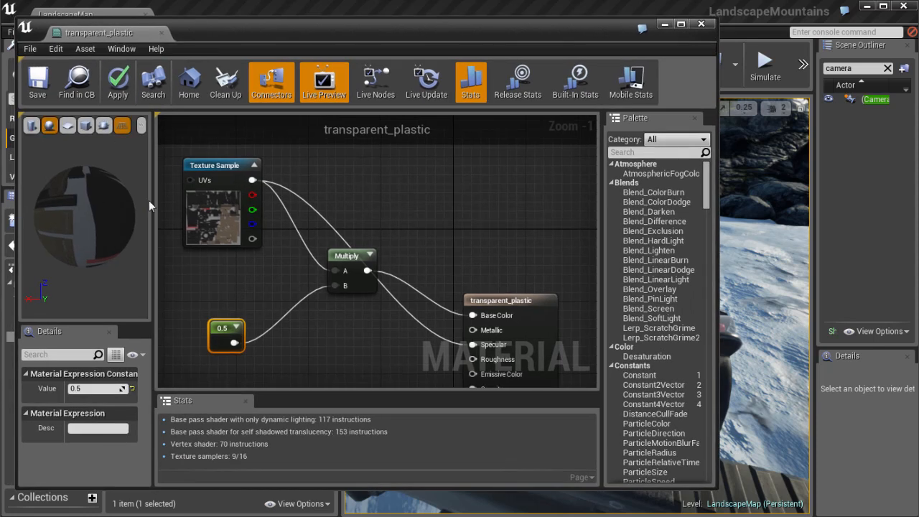
# - Close the transparent_plastic material without applying its changes and return to the scope in the level view
pyautogui.click(703, 24)
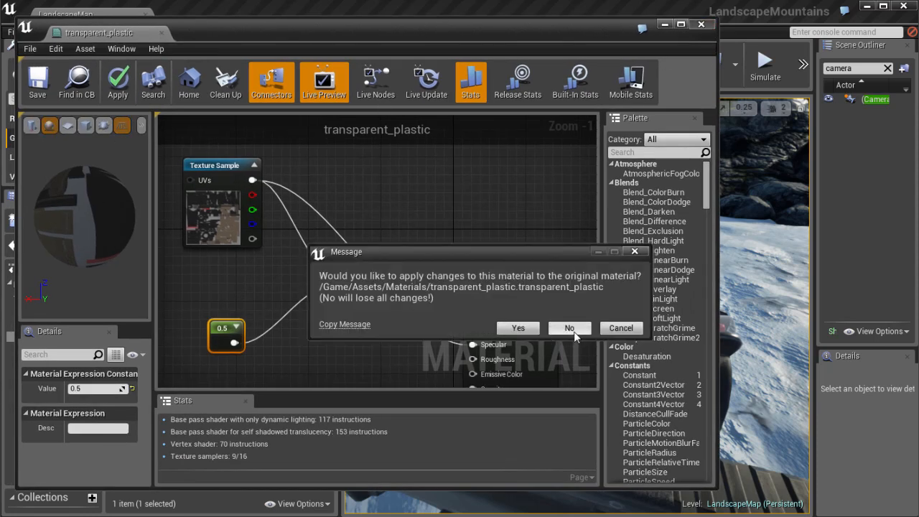
pyautogui.click(614, 329)
pyautogui.click(702, 25)
pyautogui.click(563, 332)
pyautogui.moveTo(498, 356); pyautogui.dragTo(472, 359, button='right')
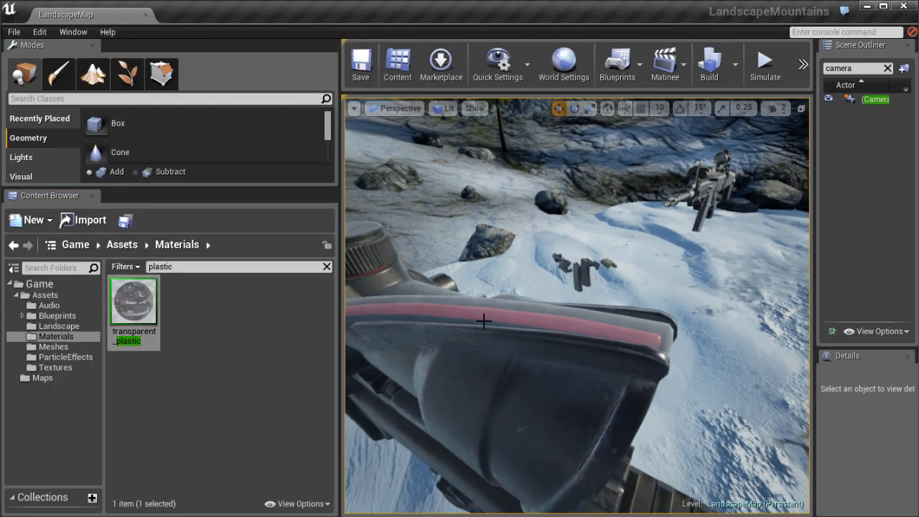
# - Reopen the transparent_plastic material and examine the texture and Multiply network feeding its Base Color
pyautogui.doubleClick(134, 303)
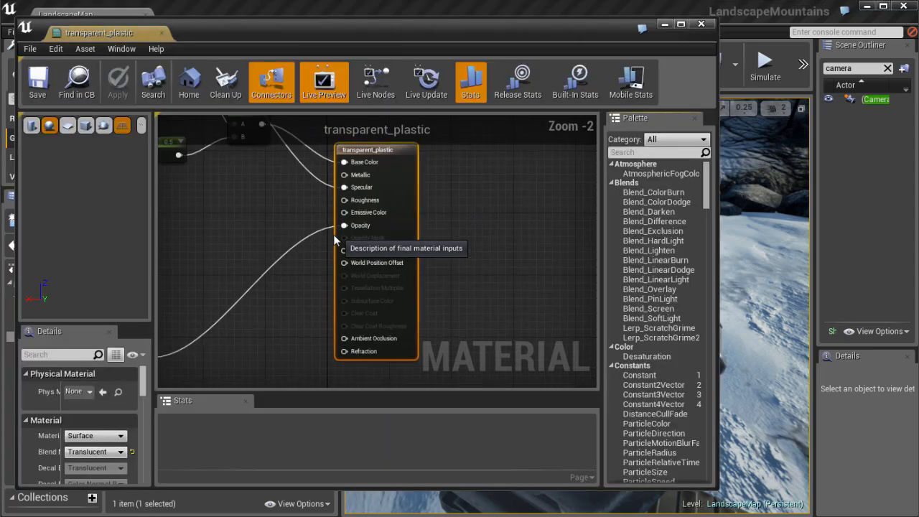
pyautogui.moveTo(333, 234); pyautogui.dragTo(465, 323, button='right')
pyautogui.scroll(-1, 224, 175)
pyautogui.moveTo(224, 174); pyautogui.dragTo(229, 237, button='right')
pyautogui.scroll(-1, 229, 242)
pyautogui.scroll(4, 229, 242)
pyautogui.moveTo(286, 224); pyautogui.dragTo(208, 263, button='right')
# - Reposition the Texture Sample node, and close transparent_plastic without applying the changes
pyautogui.moveTo(273, 203)
pyautogui.mouseDown()
pyautogui.moveTo(246, 217)
pyautogui.moveTo(257, 203)
pyautogui.mouseUp()
pyautogui.moveTo(228, 32); pyautogui.dragTo(311, 34)
pyautogui.moveTo(336, 211); pyautogui.dragTo(319, 205)
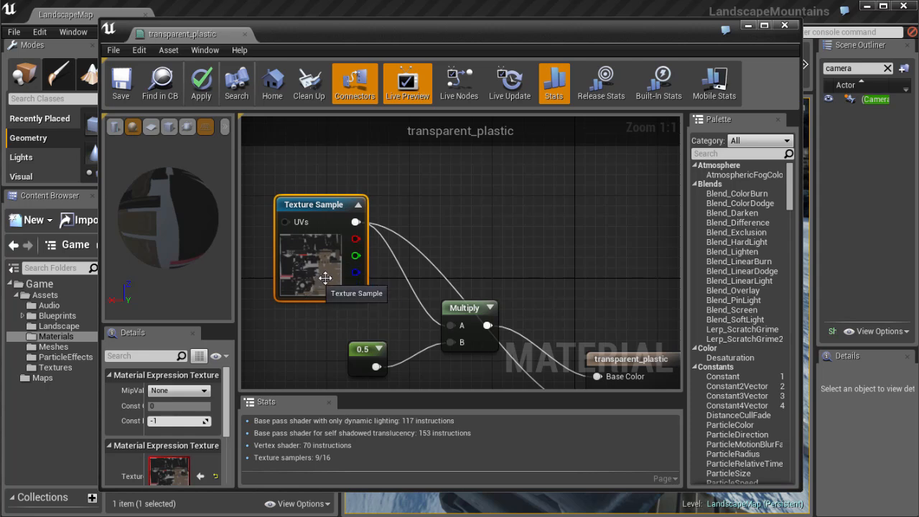
pyautogui.moveTo(319, 209); pyautogui.dragTo(319, 199)
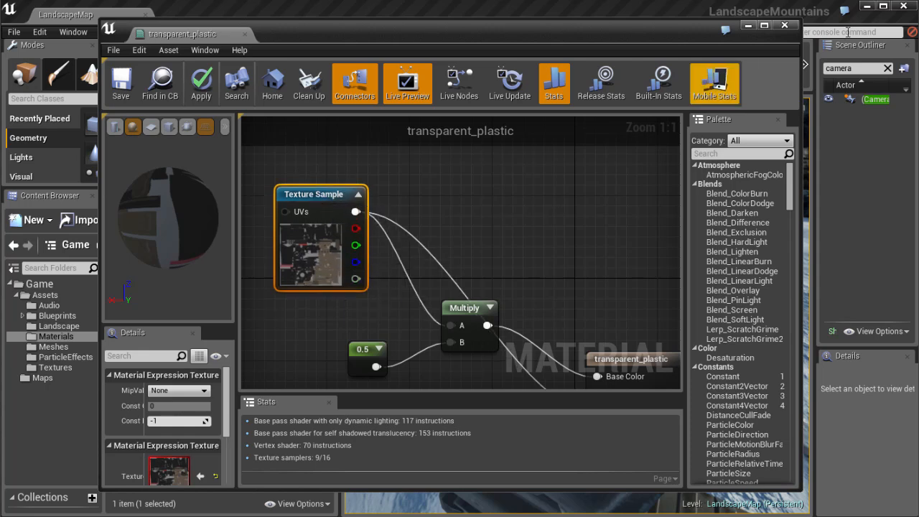
pyautogui.click(785, 25)
pyautogui.click(570, 329)
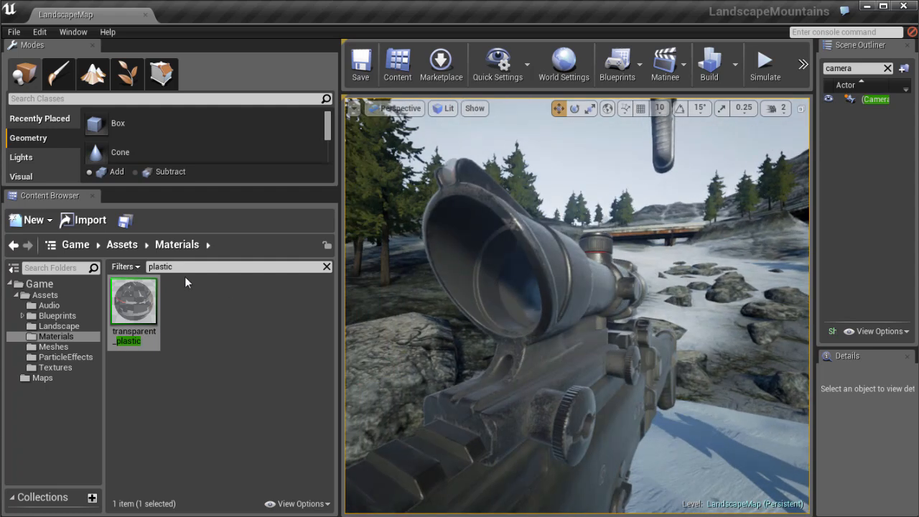
# - Search the Materials folder for "glass" and open the glass material for editing
pyautogui.write('glass')
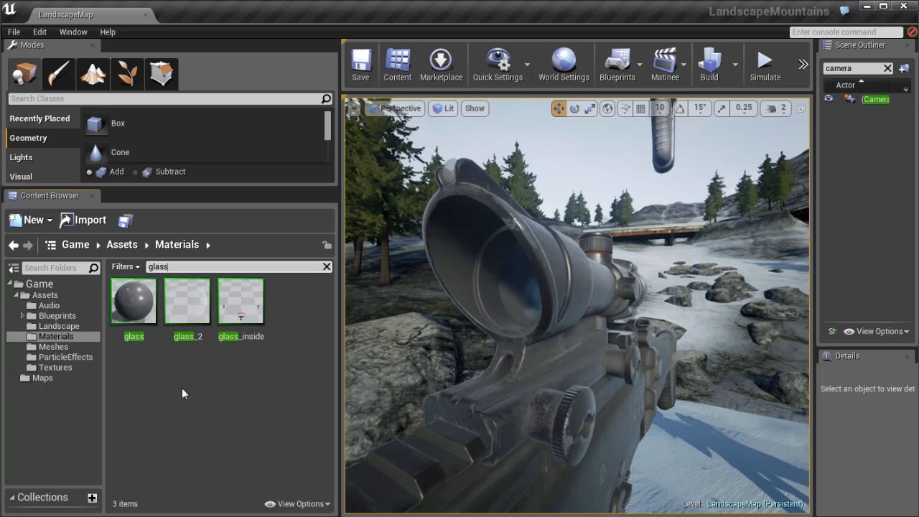
pyautogui.doubleClick(134, 300)
pyautogui.moveTo(281, 30); pyautogui.dragTo(198, 30)
pyautogui.moveTo(262, 196); pyautogui.dragTo(275, 225, button='right')
pyautogui.scroll(1, 275, 226)
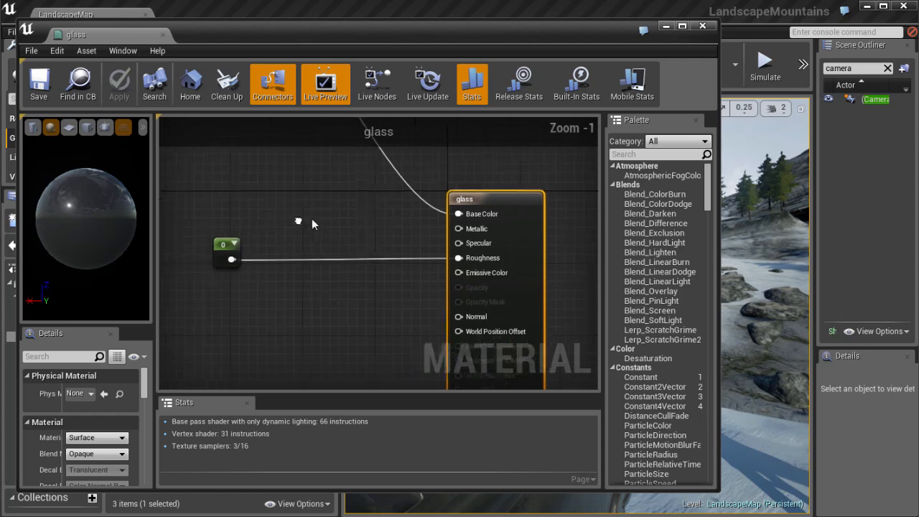
# - Enlarge the glass material's preview and set the constant feeding Roughness to 1
pyautogui.moveTo(236, 244); pyautogui.dragTo(266, 245)
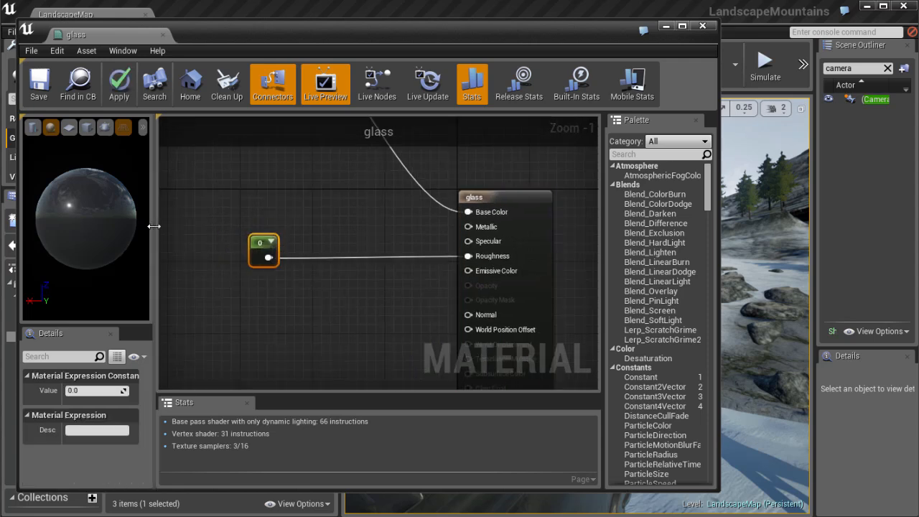
pyautogui.moveTo(153, 227); pyautogui.dragTo(235, 229)
pyautogui.scroll(1, 338, 239)
pyautogui.click(115, 390)
pyautogui.write('1')
pyautogui.press('Return')
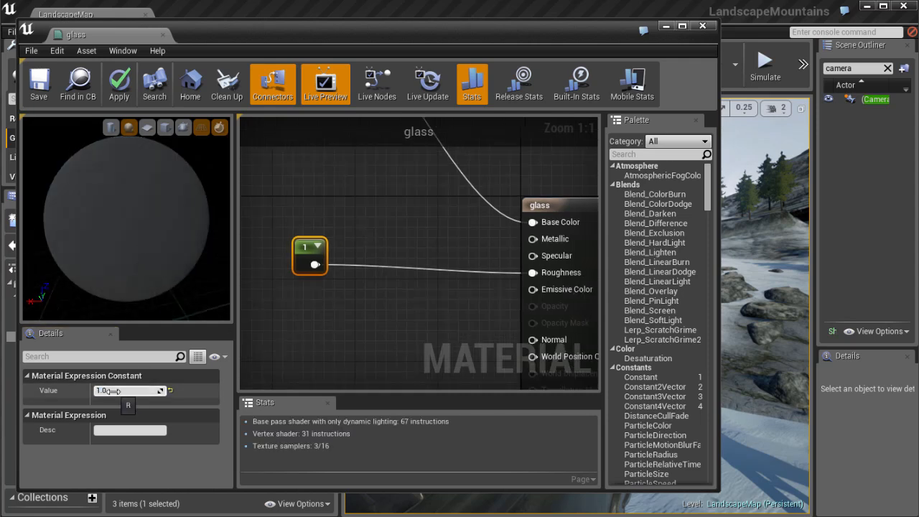
# - Set the constant feeding the glass material's Roughness to 0 and inspect the reflections on the preview sphere
pyautogui.write('0')
pyautogui.press('Return')
pyautogui.moveTo(168, 238); pyautogui.dragTo(202, 260)
pyautogui.moveTo(139, 239); pyautogui.dragTo(197, 195)
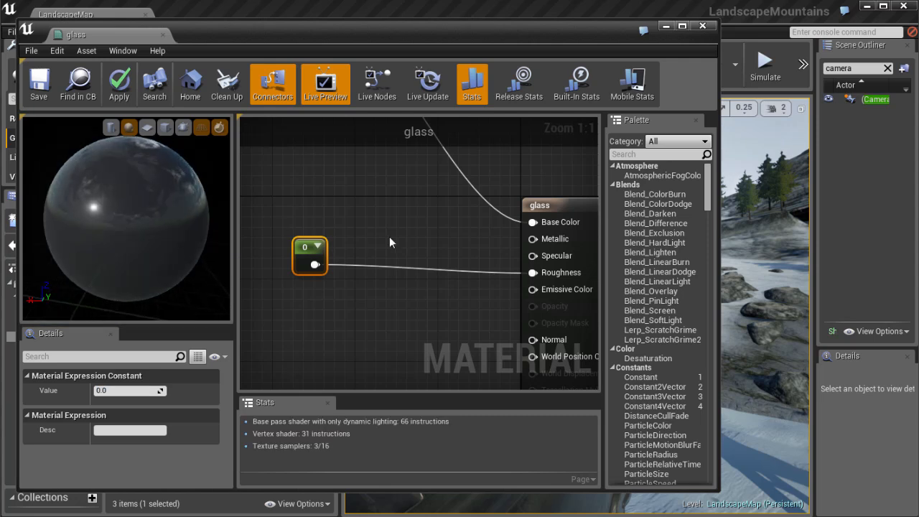
# - Inspect and reposition the colour vector feeding Base Color, and close the glass material without applying the changes
pyautogui.scroll(-2, 357, 256)
pyautogui.moveTo(283, 138); pyautogui.dragTo(308, 166, button='right')
pyautogui.moveTo(306, 182); pyautogui.dragTo(306, 260)
pyautogui.moveTo(434, 244); pyautogui.dragTo(416, 162, button='right')
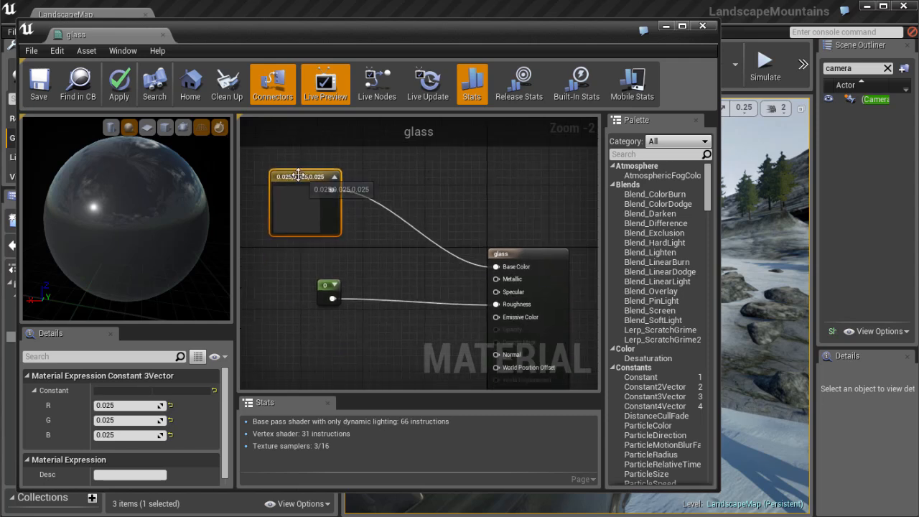
pyautogui.moveTo(299, 176); pyautogui.dragTo(326, 169)
pyautogui.moveTo(444, 204); pyautogui.dragTo(433, 210, button='right')
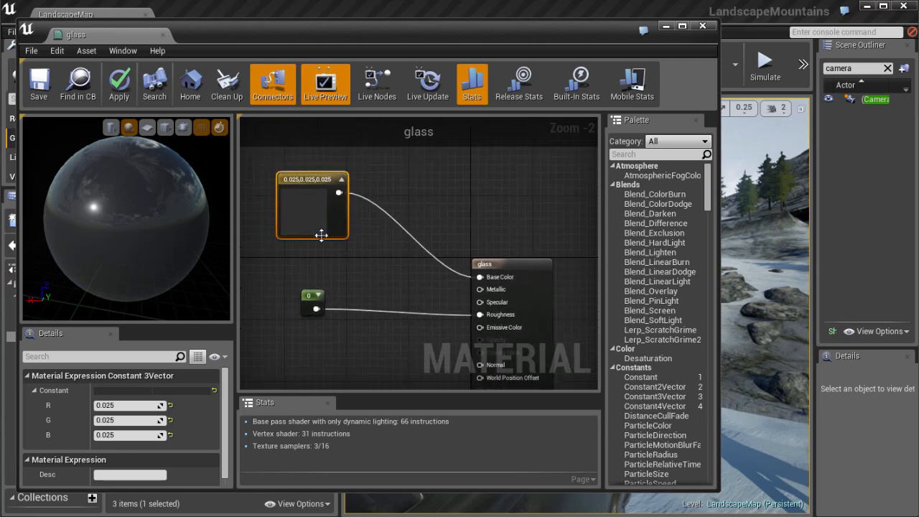
pyautogui.click(703, 26)
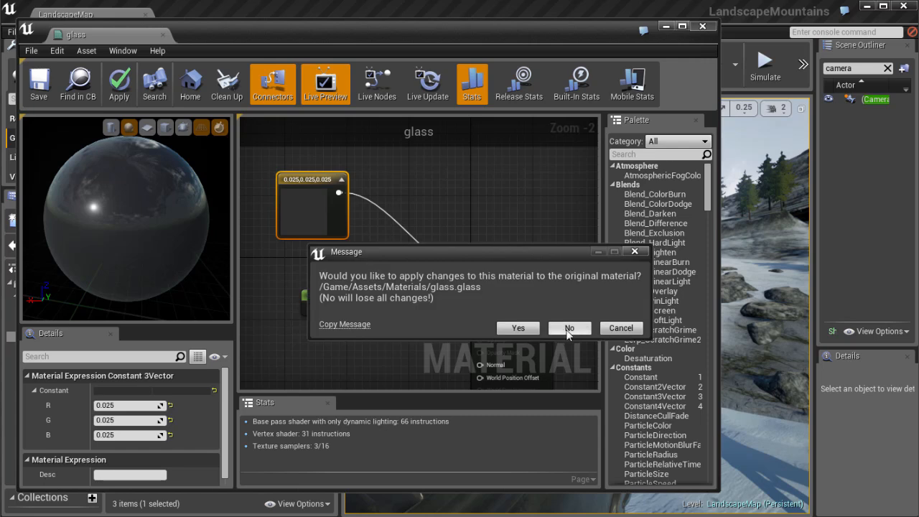
pyautogui.click(562, 326)
# - Examine the rifle scope's lens and reticle from behind in the level viewport
pyautogui.keyDown('alt'); pyautogui.moveTo(534, 315); pyautogui.dragTo(77, 355); pyautogui.keyUp('alt')
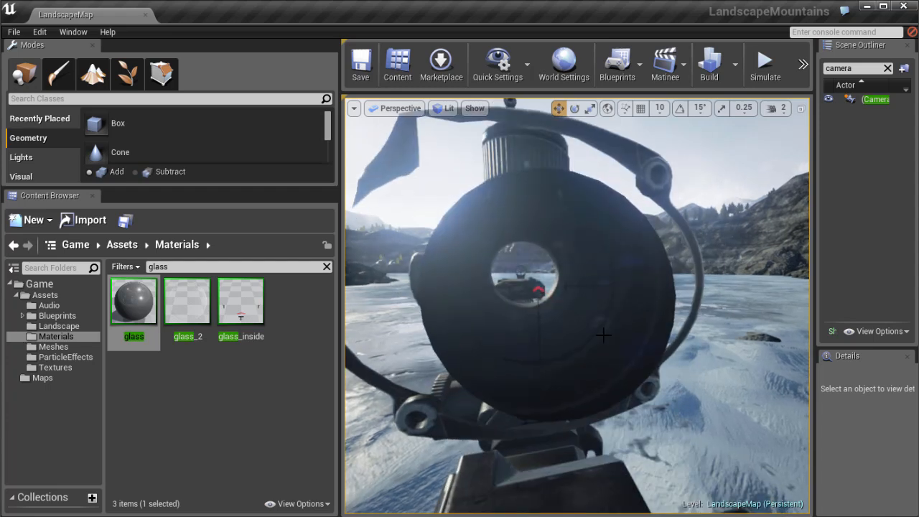
pyautogui.rightClick(517, 308)
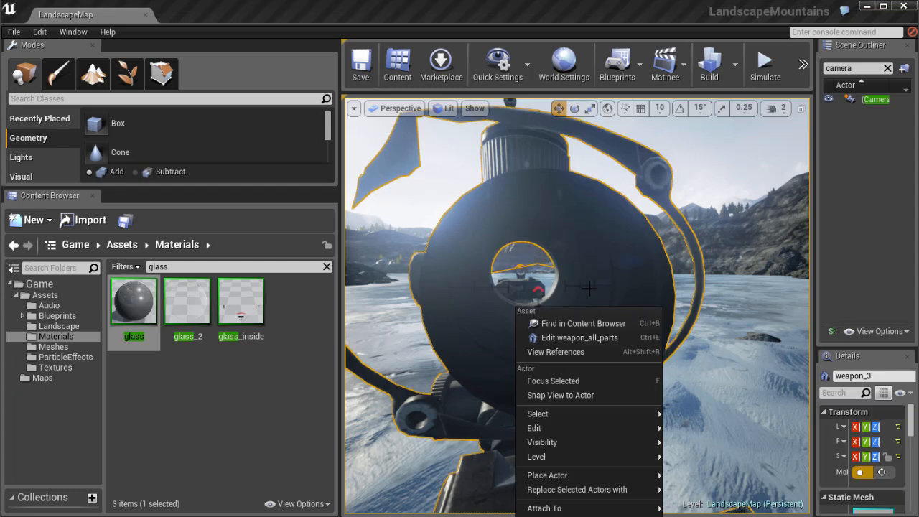
pyautogui.press('Escape')
pyautogui.keyDown('alt'); pyautogui.moveTo(635, 247); pyautogui.dragTo(536, 264); pyautogui.keyUp('alt')
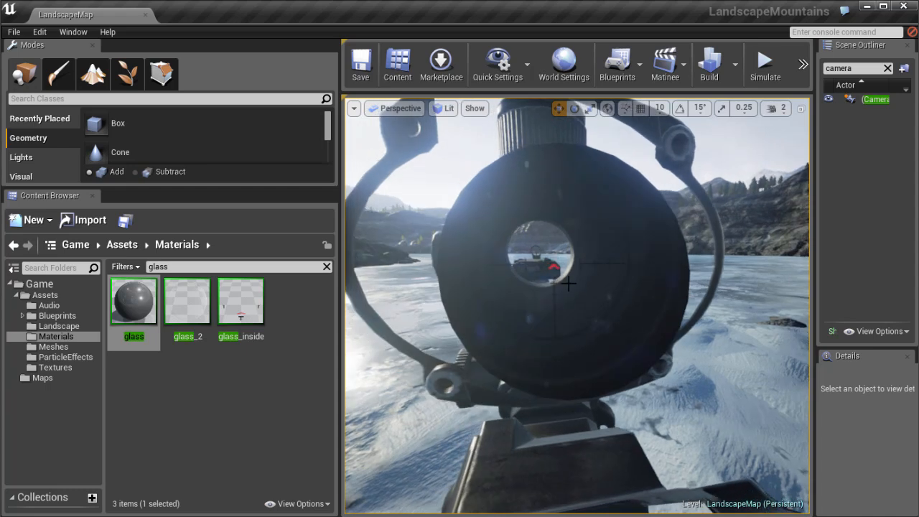
# - Switch to Maya, display the model in wireframe, and select the scope body together with the small plane inside it
pyautogui.hotkey('alt', 'Tab')
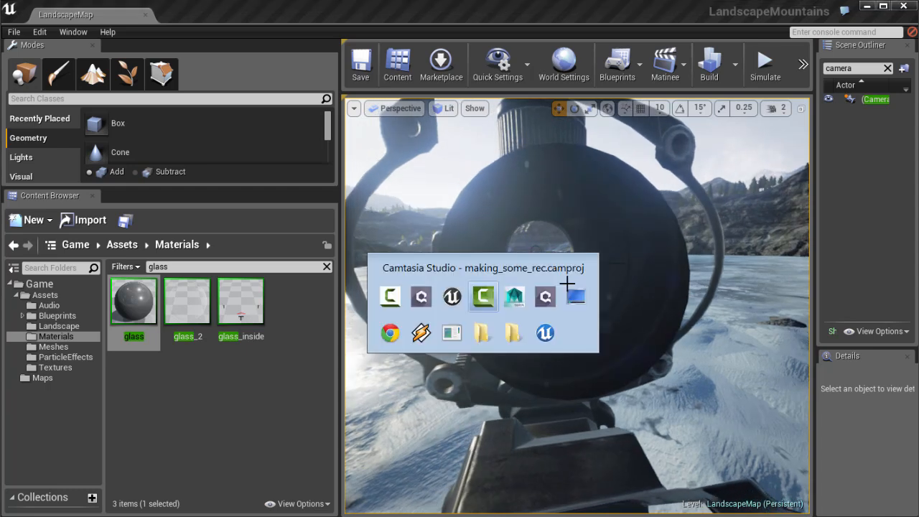
pyautogui.click(513, 297)
pyautogui.scroll(4, 483, 218)
pyautogui.moveTo(482, 223)
pyautogui.keyDown('alt'); pyautogui.mouseDown()
pyautogui.moveTo(454, 254)
pyautogui.moveTo(508, 256)
pyautogui.moveTo(521, 247)
pyautogui.mouseUp(); pyautogui.keyUp('alt')
pyautogui.click(508, 248)
pyautogui.press('4')
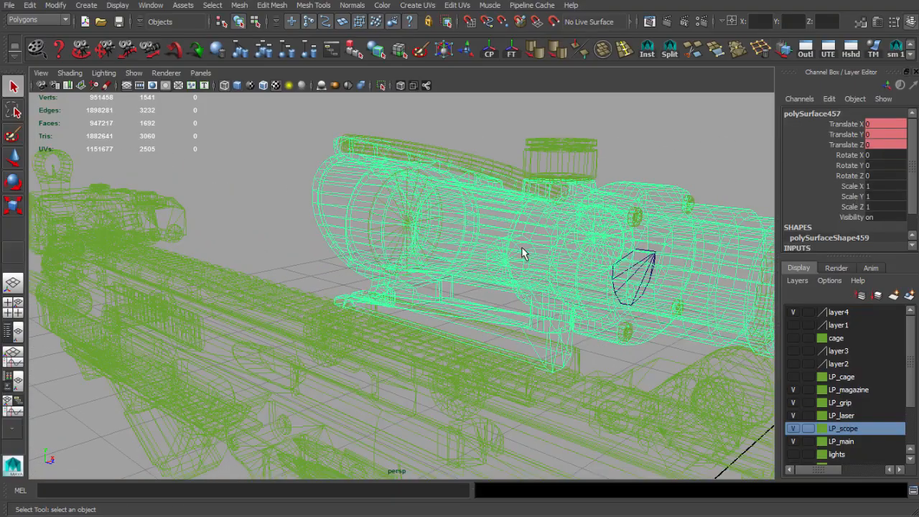
pyautogui.keyDown('alt'); pyautogui.moveTo(546, 253); pyautogui.dragTo(425, 268, button='middle'); pyautogui.keyUp('alt')
pyautogui.moveTo(437, 268)
pyautogui.keyDown('alt'); pyautogui.mouseDown()
pyautogui.moveTo(453, 266)
pyautogui.moveTo(438, 278)
pyautogui.mouseUp(); pyautogui.keyUp('alt')
pyautogui.click(483, 307)
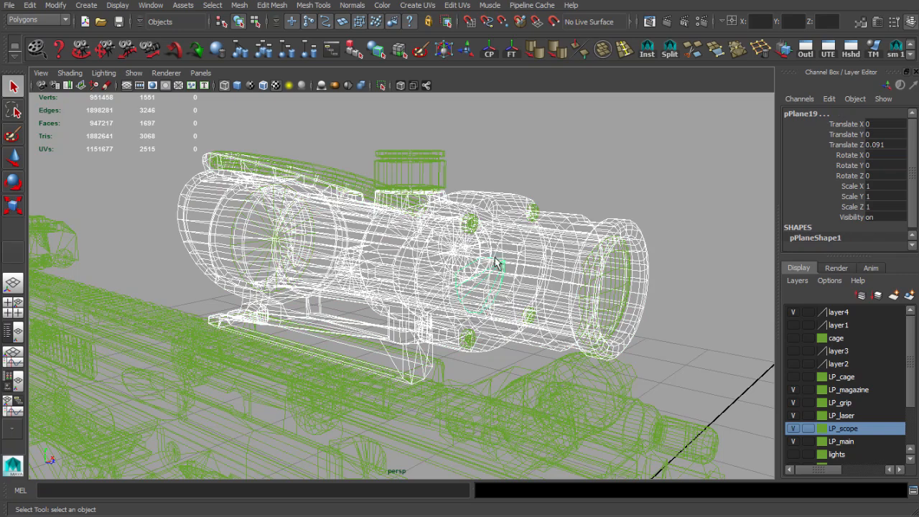
# - Isolate the selected scope parts and inspect them in shaded display
pyautogui.click(382, 85)
pyautogui.click(534, 182)
pyautogui.press('5')
pyautogui.moveTo(503, 198)
pyautogui.keyDown('alt'); pyautogui.mouseDown()
pyautogui.moveTo(470, 213)
pyautogui.moveTo(416, 206)
pyautogui.mouseUp(); pyautogui.keyUp('alt')
pyautogui.keyDown('alt'); pyautogui.moveTo(357, 210); pyautogui.dragTo(467, 226); pyautogui.keyUp('alt')
pyautogui.moveTo(467, 226)
pyautogui.keyDown('alt'); pyautogui.mouseDown(button='right')
pyautogui.moveTo(597, 283)
pyautogui.moveTo(451, 219)
pyautogui.mouseUp(button='right'); pyautogui.keyUp('alt')
# - Select the faces of the scope's inner geometry, frame them, and examine them from several angles
pyautogui.click(452, 219)
pyautogui.hotkey('ctrl', 'F11')
pyautogui.press('f')
pyautogui.keyDown('alt'); pyautogui.moveTo(448, 253); pyautogui.dragTo(403, 244, button='right'); pyautogui.keyUp('alt')
pyautogui.moveTo(402, 245)
pyautogui.keyDown('alt'); pyautogui.mouseDown()
pyautogui.moveTo(388, 258)
pyautogui.moveTo(412, 236)
pyautogui.moveTo(454, 255)
pyautogui.moveTo(397, 244)
pyautogui.mouseUp(); pyautogui.keyUp('alt')
pyautogui.click(430, 230)
pyautogui.keyDown('alt'); pyautogui.moveTo(398, 243); pyautogui.dragTo(310, 246, button='right'); pyautogui.keyUp('alt')
pyautogui.keyDown('alt'); pyautogui.moveTo(311, 246); pyautogui.dragTo(494, 289); pyautogui.keyUp('alt')
# - Switch back to Unreal Editor, open the glass_inside material, and widen its editor window
pyautogui.hotkey('alt', 'Tab')
pyautogui.click(242, 388)
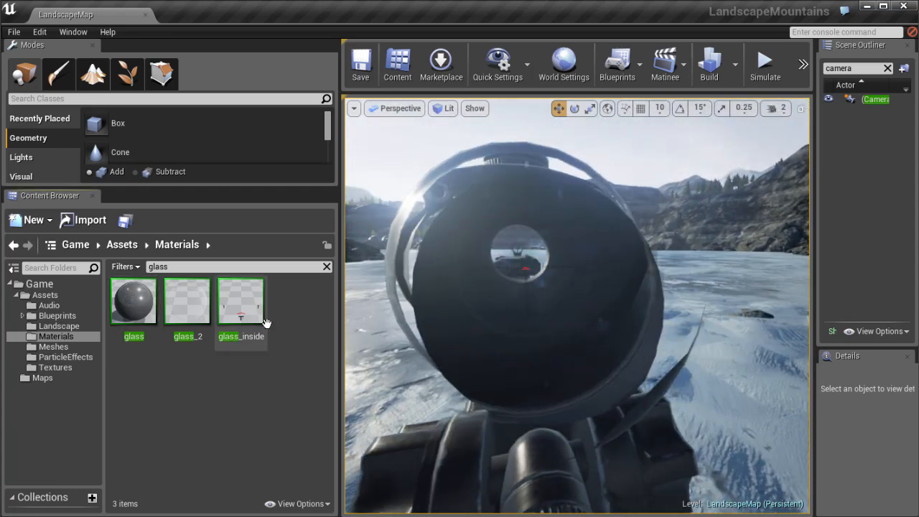
pyautogui.click(243, 304)
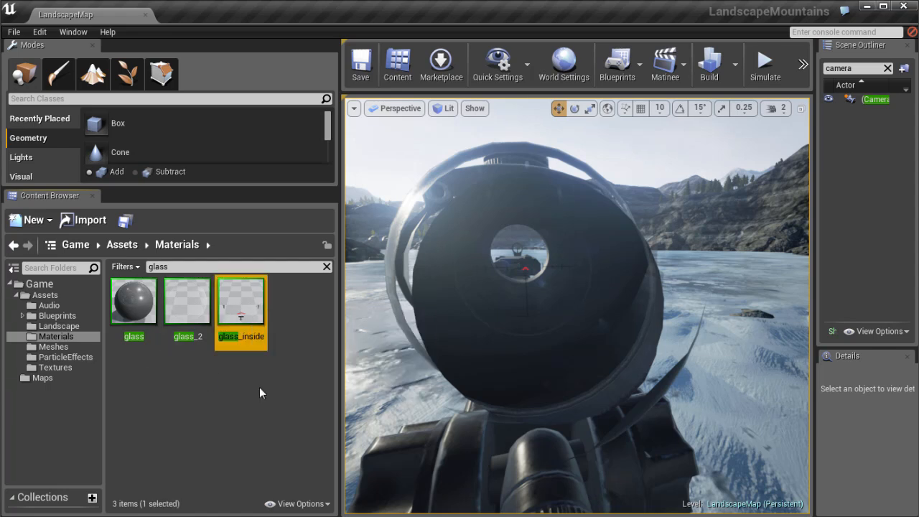
pyautogui.doubleClick(241, 305)
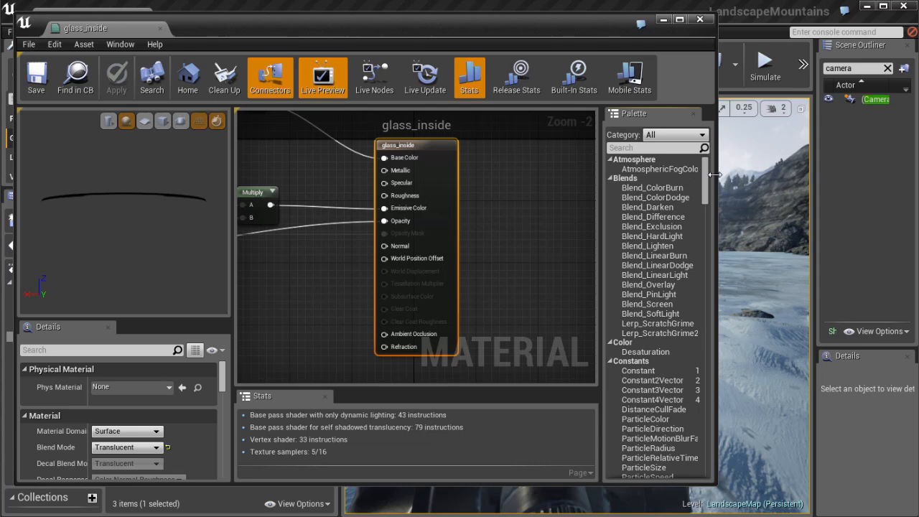
pyautogui.moveTo(717, 175); pyautogui.dragTo(868, 174)
# - Examine the glass_inside node network feeding Base Color, Emissive Color and Opacity
pyautogui.scroll(-3, 636, 297)
pyautogui.moveTo(637, 297); pyautogui.dragTo(699, 294, button='right')
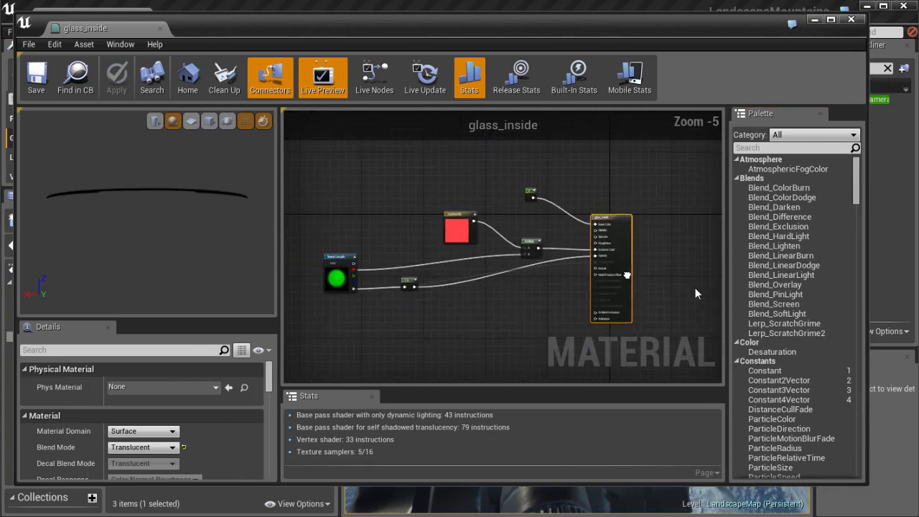
pyautogui.scroll(2, 619, 286)
pyautogui.moveTo(507, 266); pyautogui.dragTo(476, 340, button='right')
pyautogui.scroll(1, 463, 276)
pyautogui.moveTo(495, 240); pyautogui.dragTo(412, 249, button='right')
pyautogui.scroll(1, 449, 252)
pyautogui.scroll(1, 436, 258)
# - Show the glass_inside preview on a plane and turn it to view the reticle face-on
pyautogui.moveTo(172, 225); pyautogui.dragTo(129, 134)
pyautogui.click(154, 121)
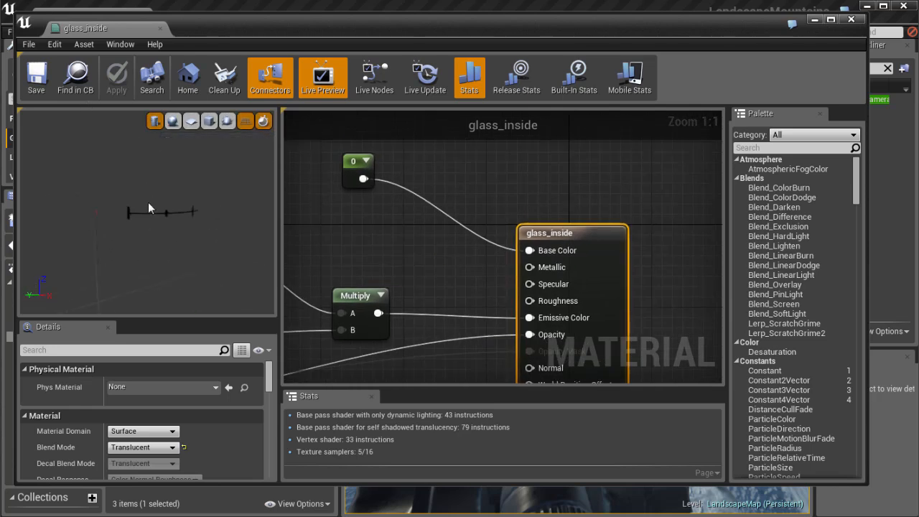
pyautogui.click(190, 121)
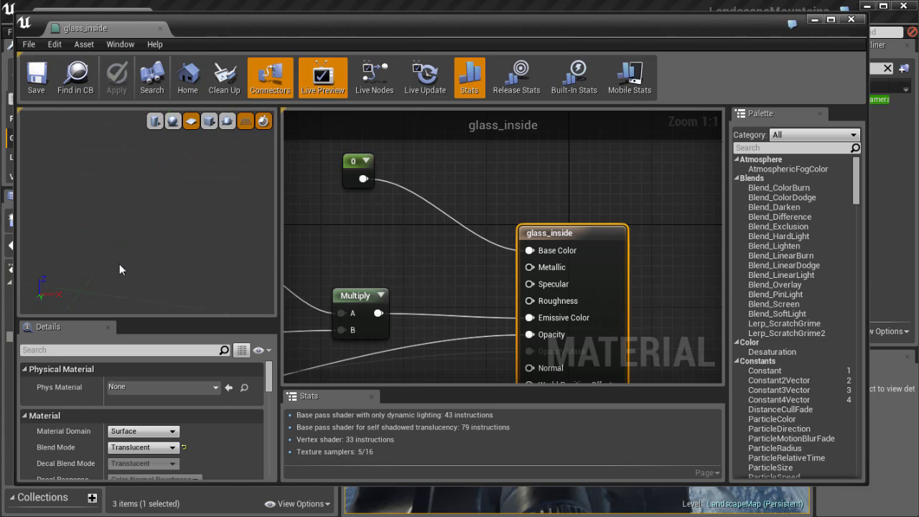
pyautogui.moveTo(148, 212); pyautogui.dragTo(108, 198)
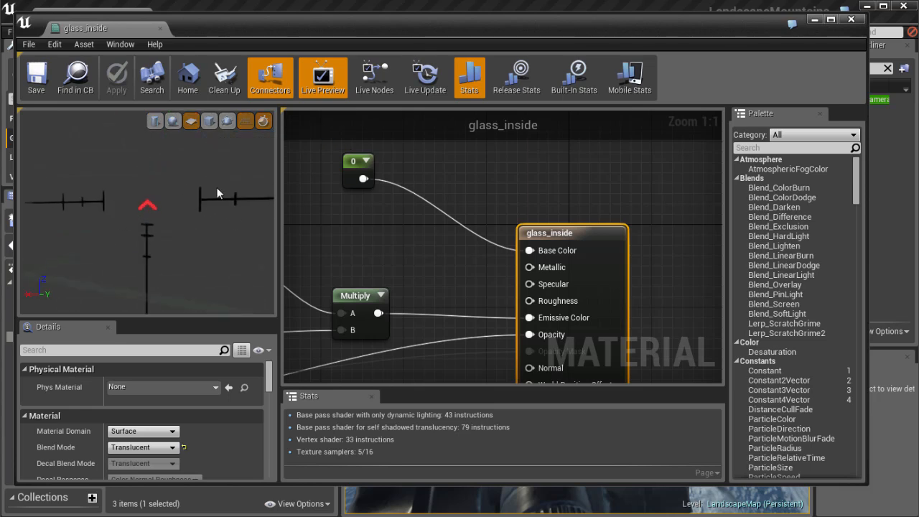
pyautogui.moveTo(185, 183); pyautogui.dragTo(206, 190)
# - Reposition the zero constant feeding Base Color in the glass_inside graph
pyautogui.moveTo(345, 176); pyautogui.dragTo(342, 158)
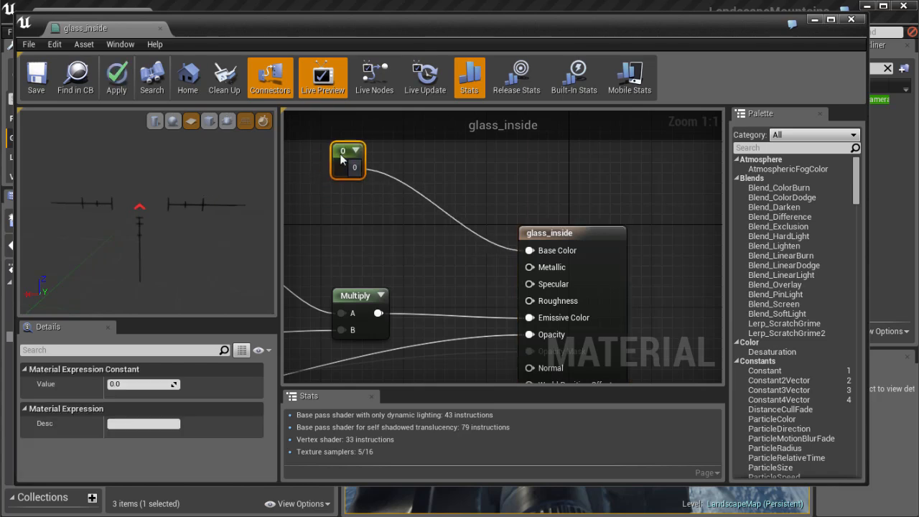
pyautogui.moveTo(340, 153); pyautogui.dragTo(382, 176, button='right')
pyautogui.moveTo(379, 169); pyautogui.dragTo(378, 159)
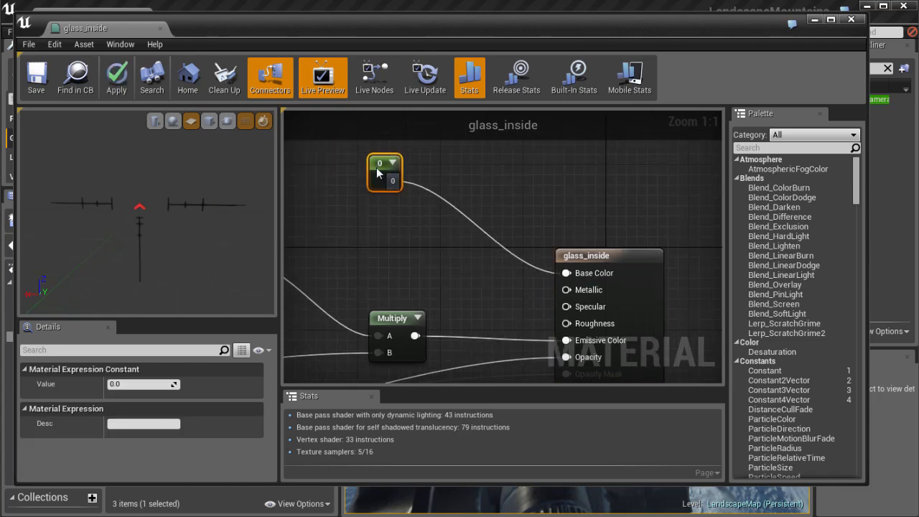
# - Examine how the Texture Sample, red colour vector and Multiply node feed Emissive Color and Opacity
pyautogui.moveTo(474, 196); pyautogui.dragTo(508, 207, button='right')
pyautogui.scroll(-1, 457, 260)
pyautogui.moveTo(457, 259); pyautogui.dragTo(492, 211, button='right')
pyautogui.scroll(-1, 532, 212)
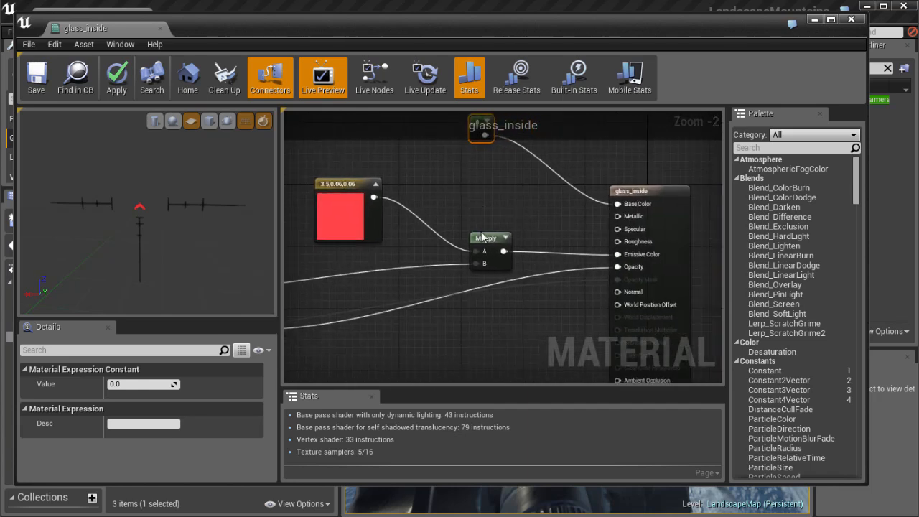
pyautogui.moveTo(479, 321); pyautogui.dragTo(546, 279, button='right')
pyautogui.moveTo(538, 245); pyautogui.dragTo(503, 254, button='right')
pyautogui.moveTo(458, 302); pyautogui.dragTo(610, 286, button='right')
pyautogui.moveTo(478, 313); pyautogui.dragTo(564, 307, button='right')
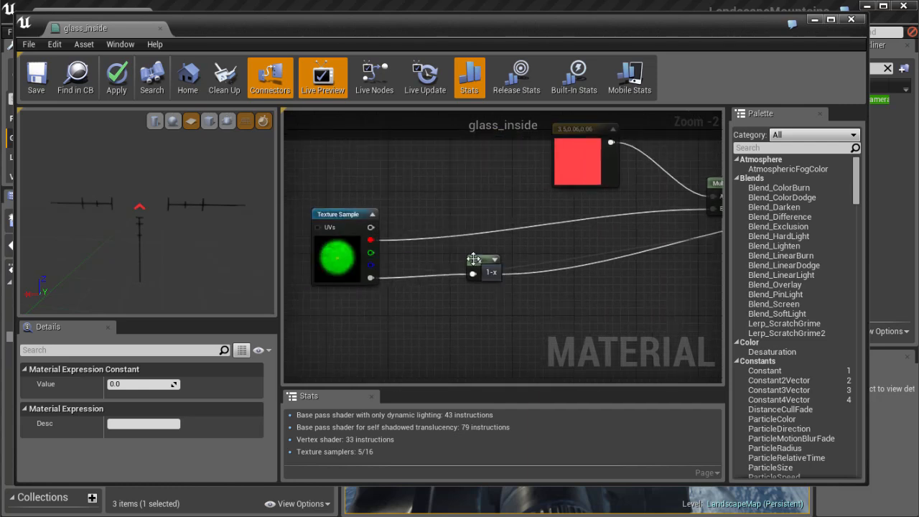
# - Reposition the 1-x node that links the Texture Sample's alpha channel to Opacity
pyautogui.moveTo(473, 260); pyautogui.dragTo(542, 260)
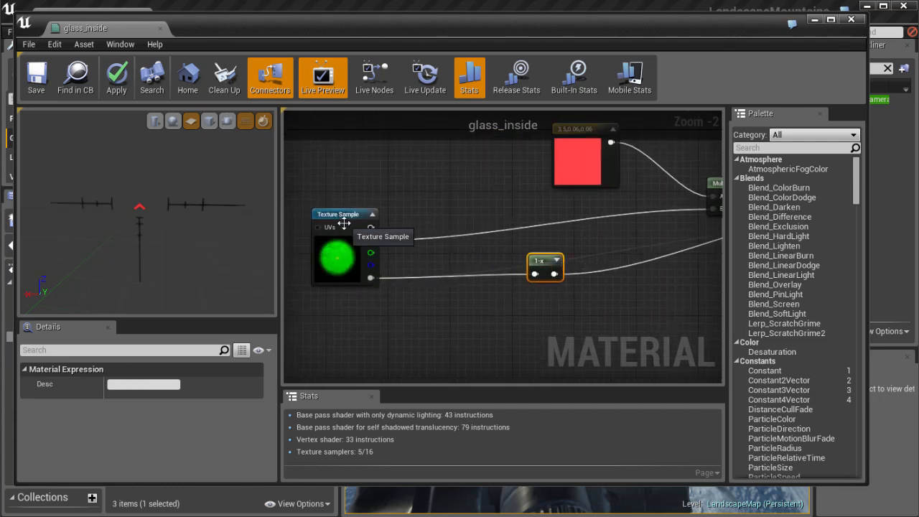
pyautogui.moveTo(354, 218); pyautogui.dragTo(346, 219)
pyautogui.moveTo(476, 221); pyautogui.dragTo(413, 215, button='right')
pyautogui.moveTo(510, 258); pyautogui.dragTo(447, 268, button='right')
pyautogui.moveTo(415, 268); pyautogui.dragTo(438, 269)
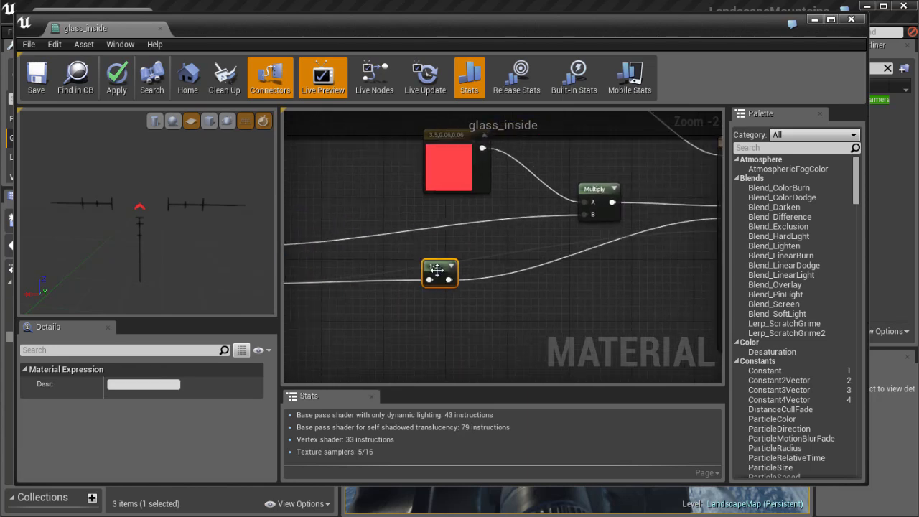
# - Find OneMinus by searching for "one", add it below the existing 1-x node, and delete the added node
pyautogui.click(762, 148)
pyautogui.write('one')
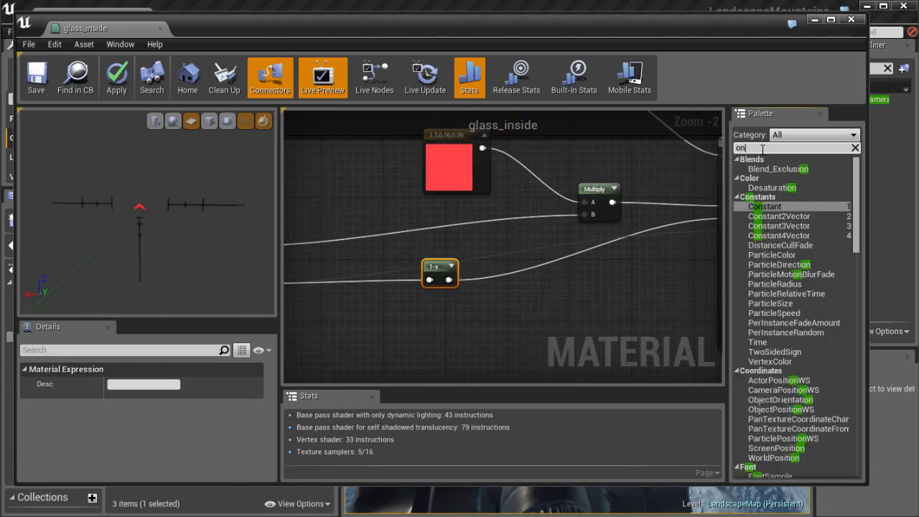
pyautogui.moveTo(767, 207); pyautogui.dragTo(434, 323)
pyautogui.moveTo(509, 289); pyautogui.dragTo(425, 291, button='right')
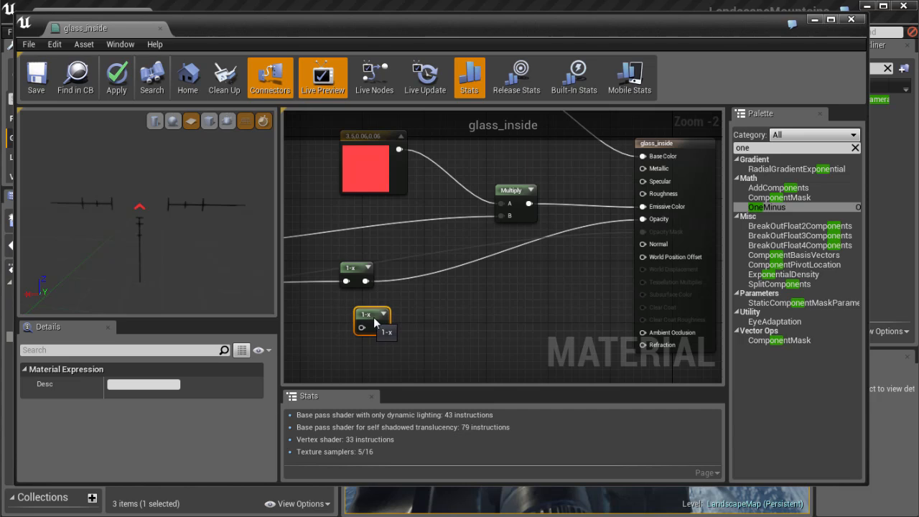
pyautogui.press('Delete')
# - Inspect the scope_glass2 Texture Sample's red channel output and enlarge the reticle in the preview
pyautogui.moveTo(501, 248); pyautogui.dragTo(501, 303, button='right')
pyautogui.scroll(1, 502, 302)
pyautogui.moveTo(489, 200); pyautogui.dragTo(651, 186, button='right')
pyautogui.scroll(-1, 589, 207)
pyautogui.moveTo(532, 246); pyautogui.dragTo(609, 235, button='right')
pyautogui.moveTo(398, 268); pyautogui.dragTo(406, 268)
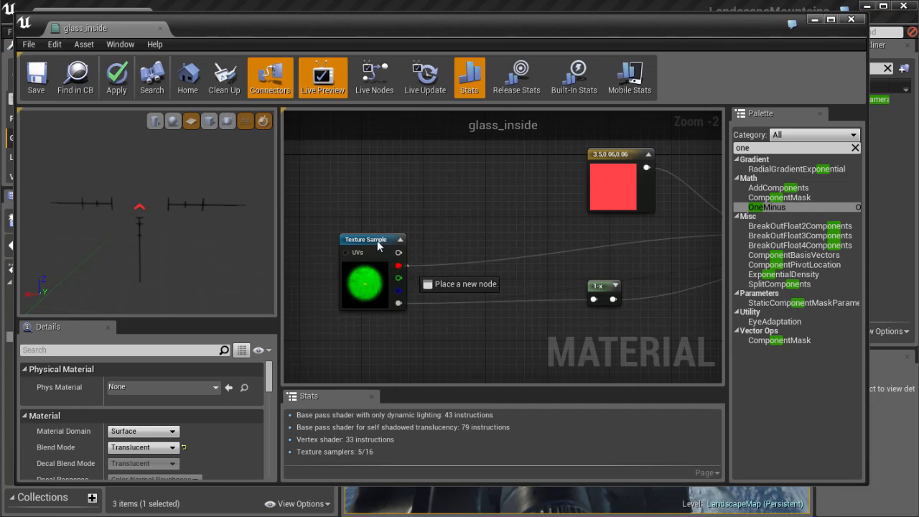
pyautogui.click(380, 247)
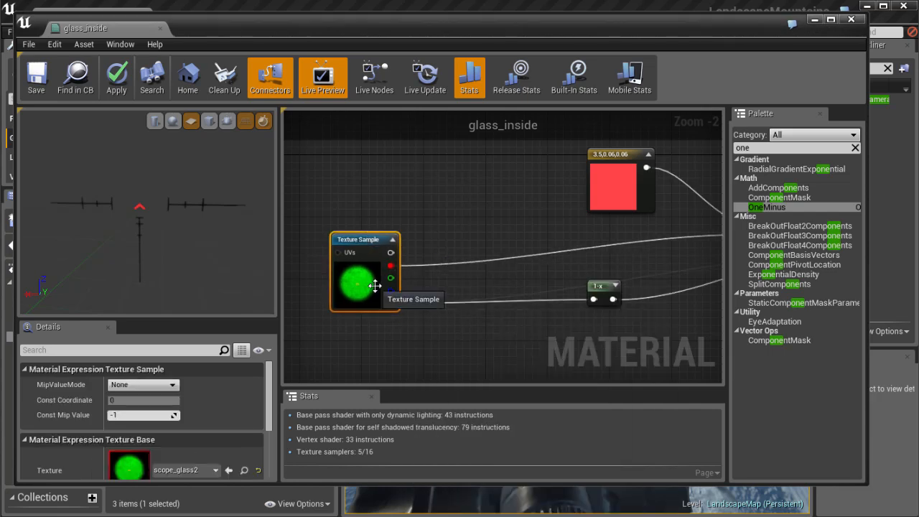
pyautogui.scroll(1, 375, 286)
pyautogui.scroll(2, 136, 214)
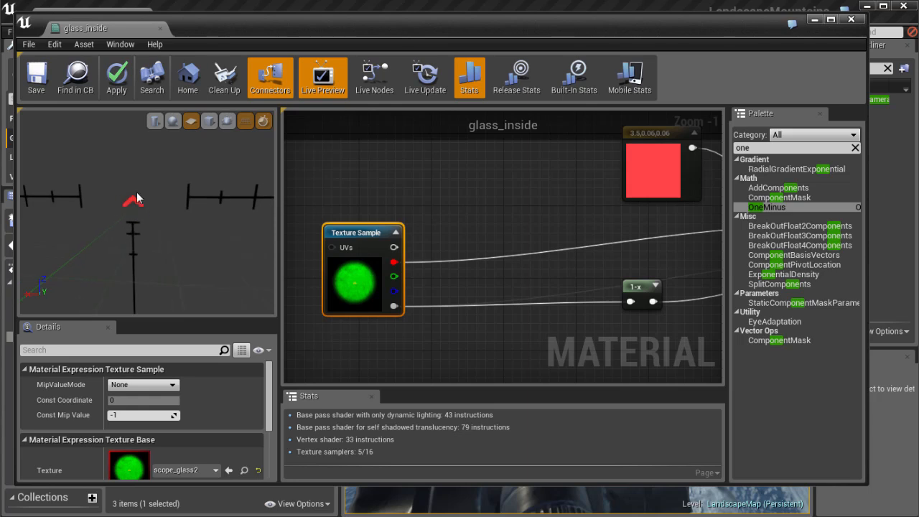
# - Reposition the red colour vector and the Multiply node that feed Emissive Color
pyautogui.moveTo(562, 226); pyautogui.dragTo(453, 234, button='right')
pyautogui.moveTo(611, 224); pyautogui.dragTo(445, 275, button='right')
pyautogui.click(383, 184)
pyautogui.moveTo(384, 184); pyautogui.dragTo(380, 173)
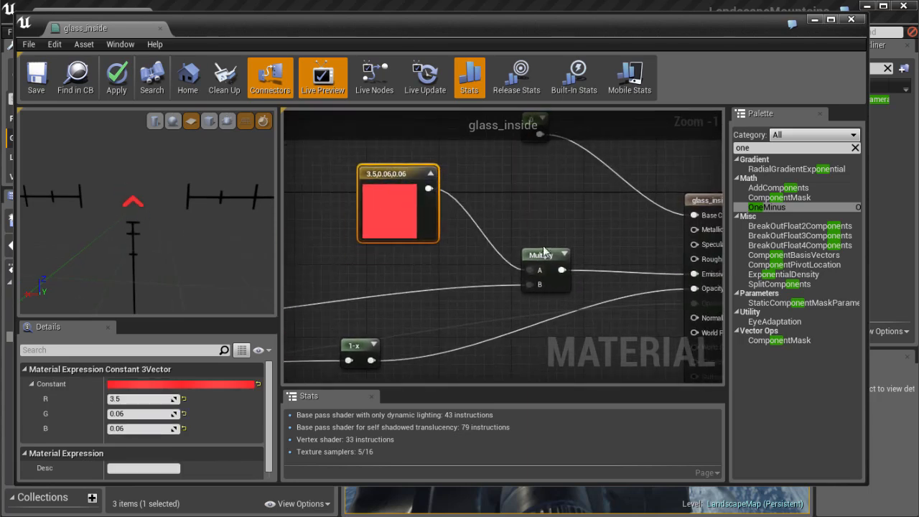
pyautogui.moveTo(541, 262); pyautogui.dragTo(531, 262)
pyautogui.click(385, 174)
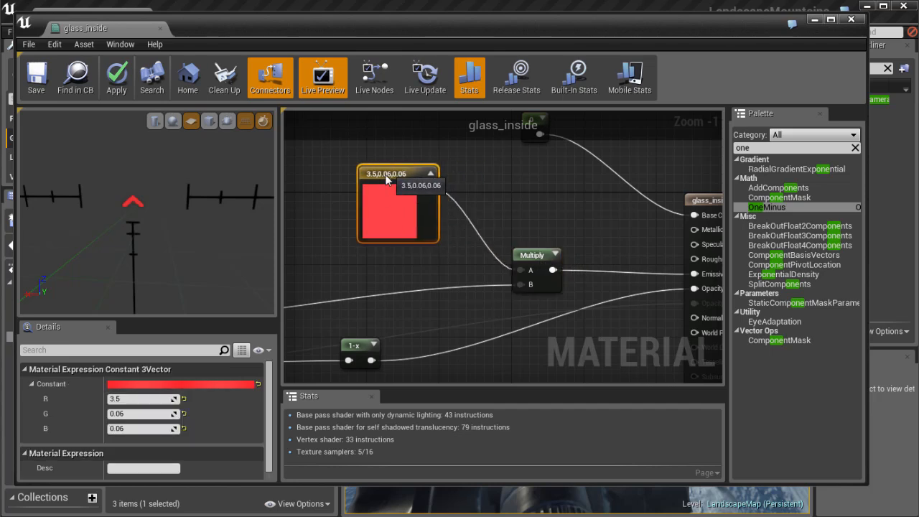
pyautogui.moveTo(531, 279); pyautogui.dragTo(446, 266, button='right')
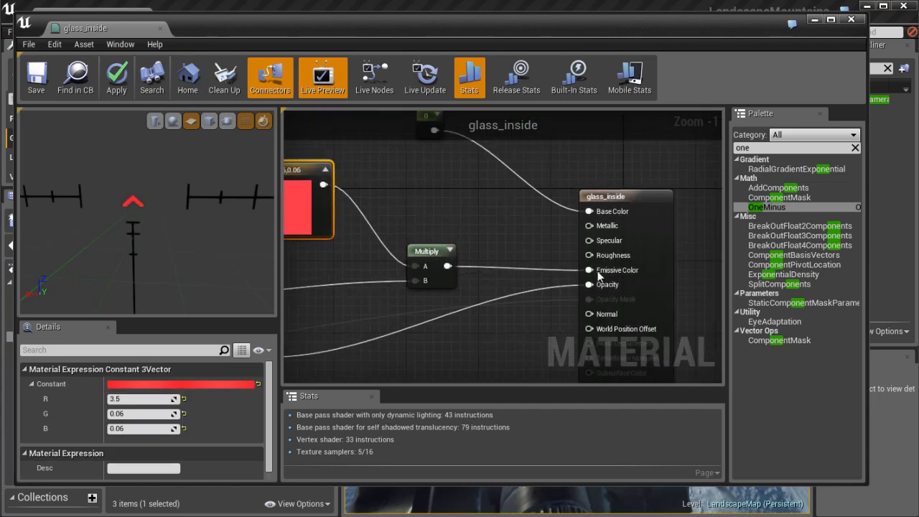
pyautogui.moveTo(431, 251); pyautogui.dragTo(441, 251)
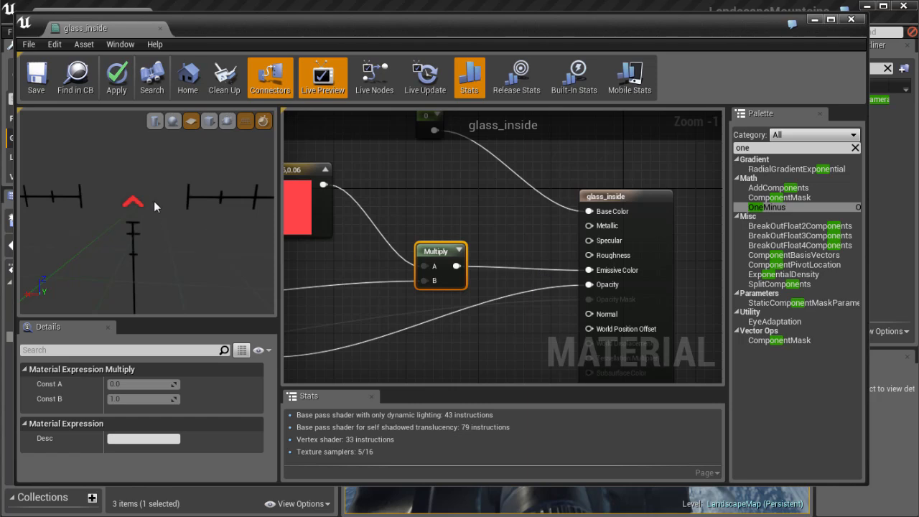
# - Reposition the red colour vector, raise its G component to about 2.3, and check the reticle preview
pyautogui.moveTo(293, 171); pyautogui.dragTo(341, 179)
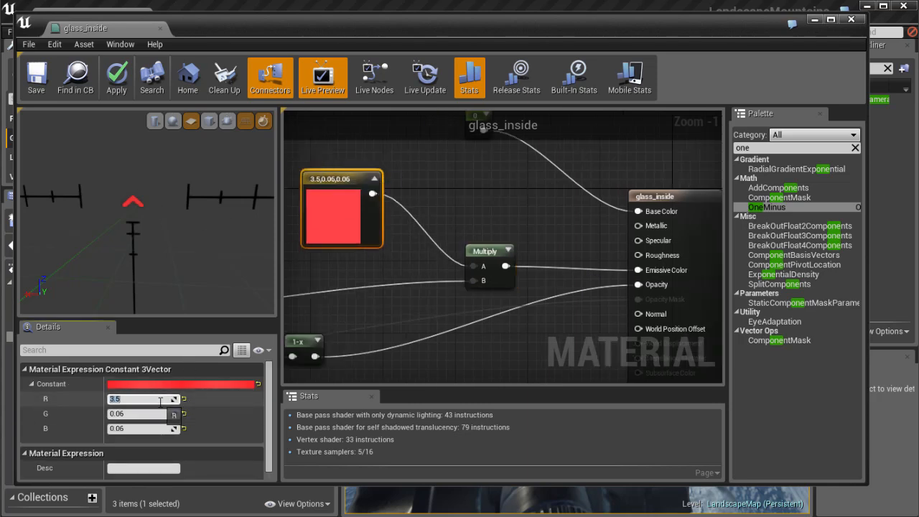
pyautogui.moveTo(175, 415); pyautogui.dragTo(237, 415)
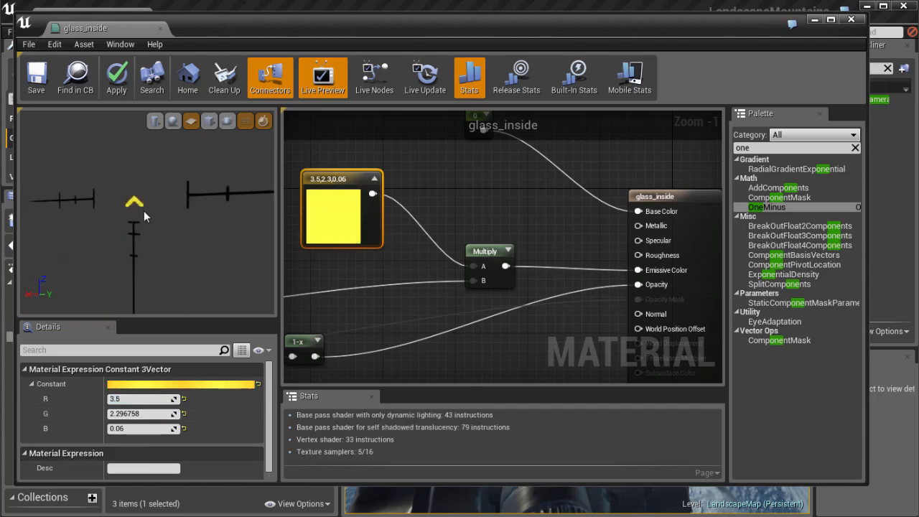
pyautogui.moveTo(148, 202); pyautogui.dragTo(154, 213)
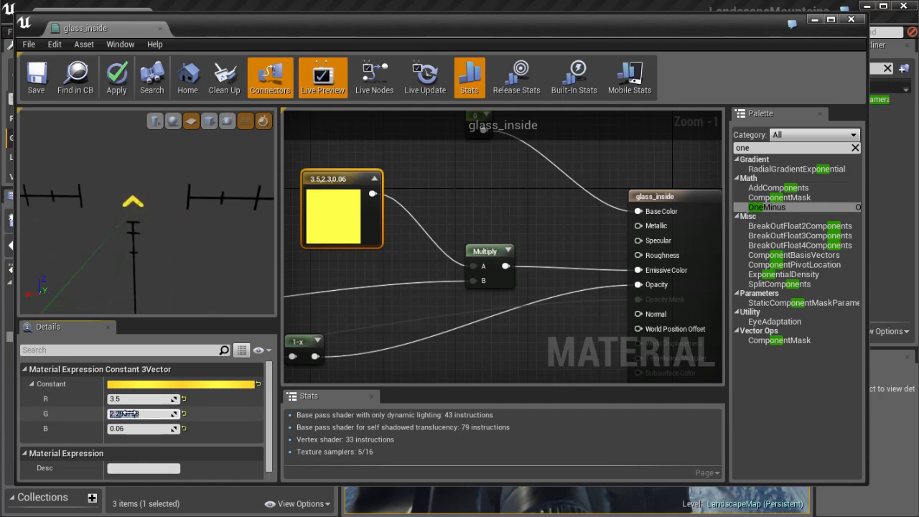
# - Set the red colour vector's G component to 0 and close the glass_inside material without applying its changes
pyautogui.press('Return')
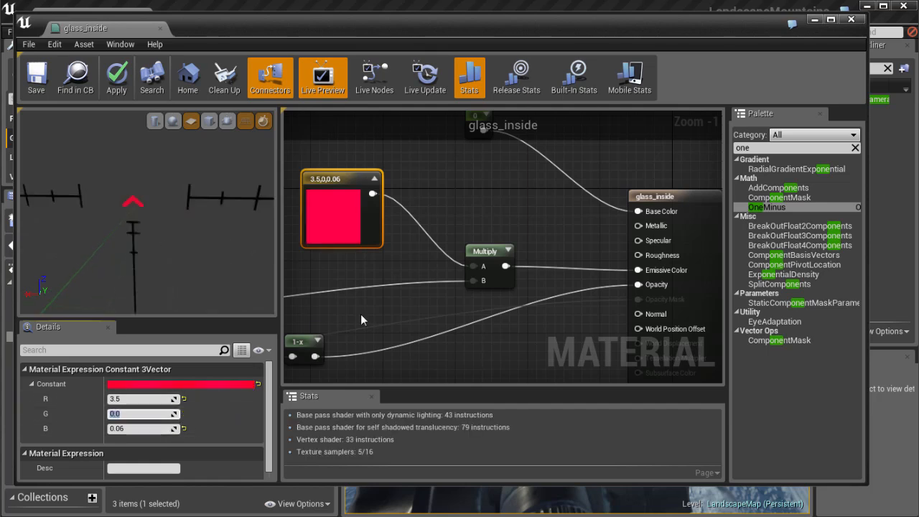
pyautogui.scroll(-2, 521, 221)
pyautogui.moveTo(520, 220); pyautogui.dragTo(613, 197, button='right')
pyautogui.scroll(-2, 466, 238)
pyautogui.moveTo(403, 239)
pyautogui.mouseDown(button='right')
pyautogui.moveTo(469, 243)
pyautogui.moveTo(393, 243)
pyautogui.mouseUp(button='right')
pyautogui.scroll(2, 390, 247)
pyautogui.click(851, 19)
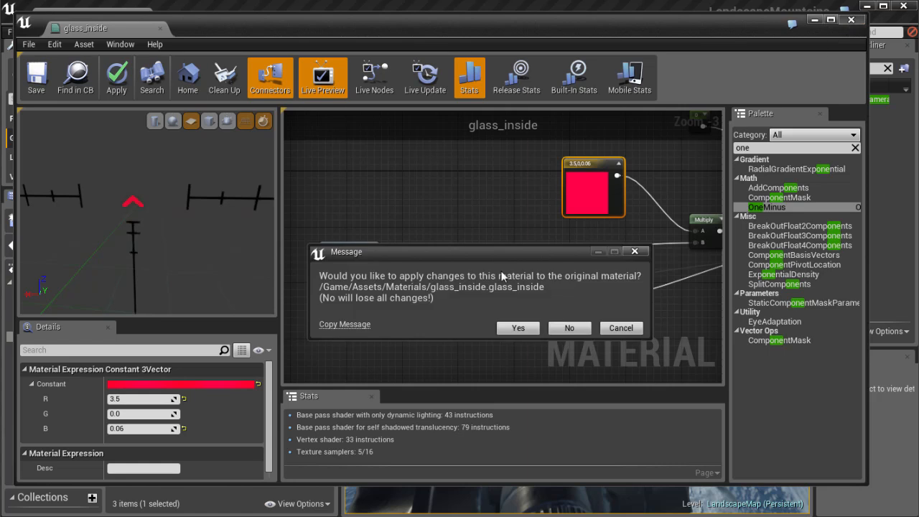
pyautogui.click(569, 328)
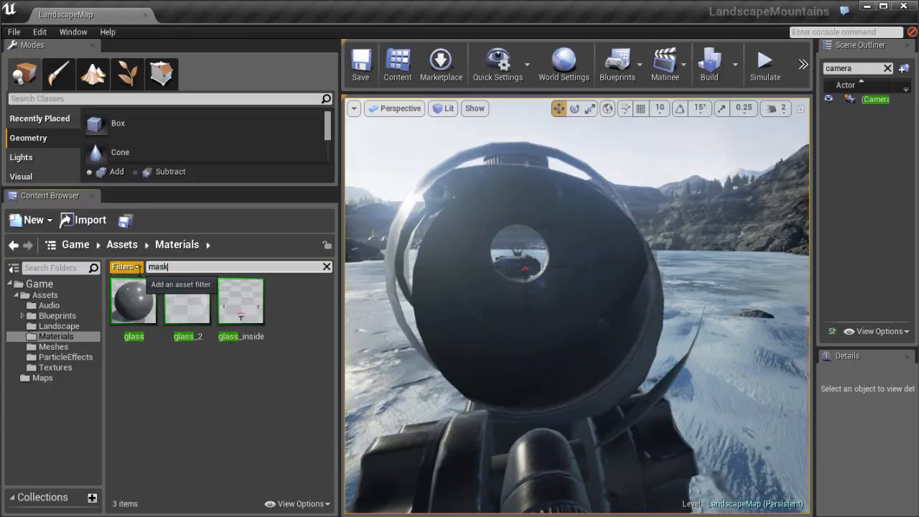
# - Go to the Textures folder, clear the "mask" search filter, and open the scope_glass2 texture
pyautogui.click(57, 367)
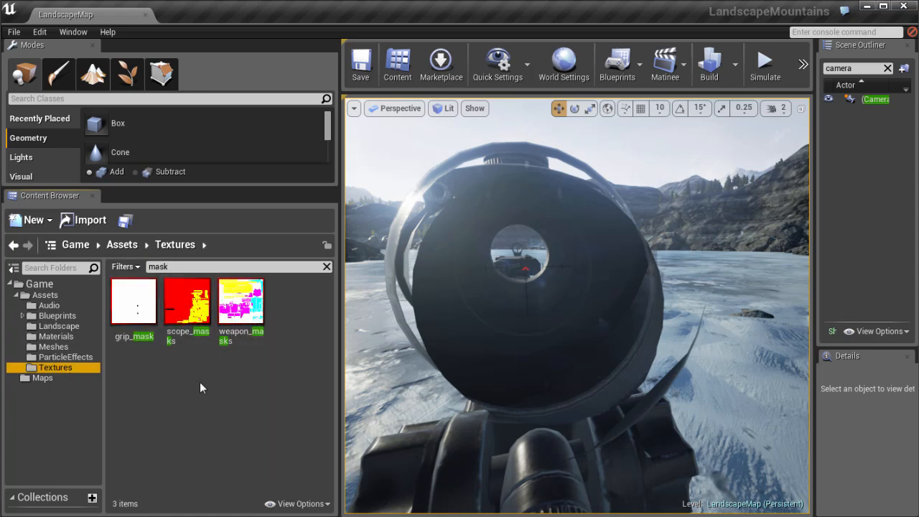
pyautogui.click(151, 267)
pyautogui.press('BackSpace')
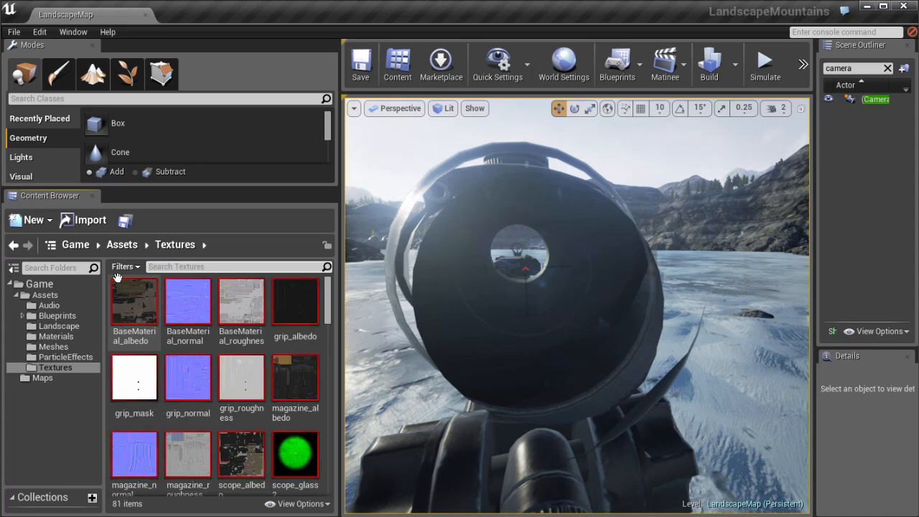
pyautogui.scroll(-1, 330, 312)
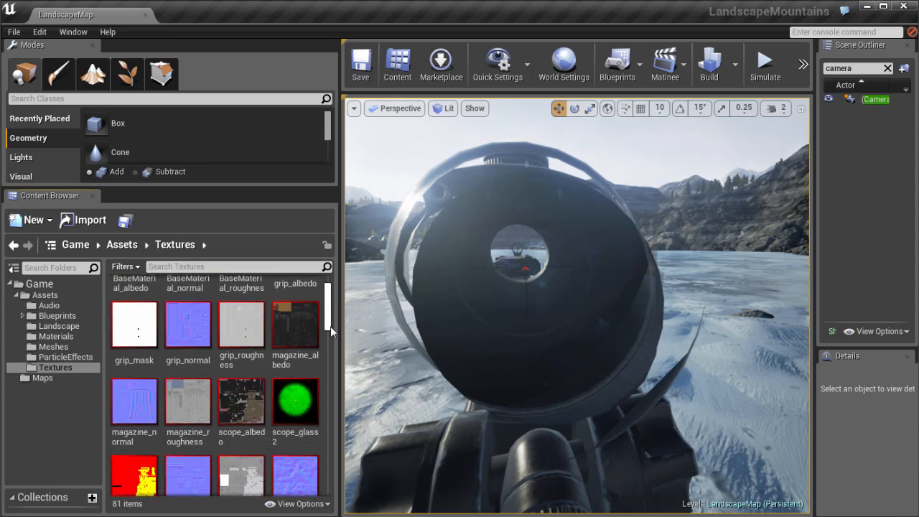
pyautogui.doubleClick(295, 400)
pyautogui.moveTo(321, 33); pyautogui.dragTo(324, 26)
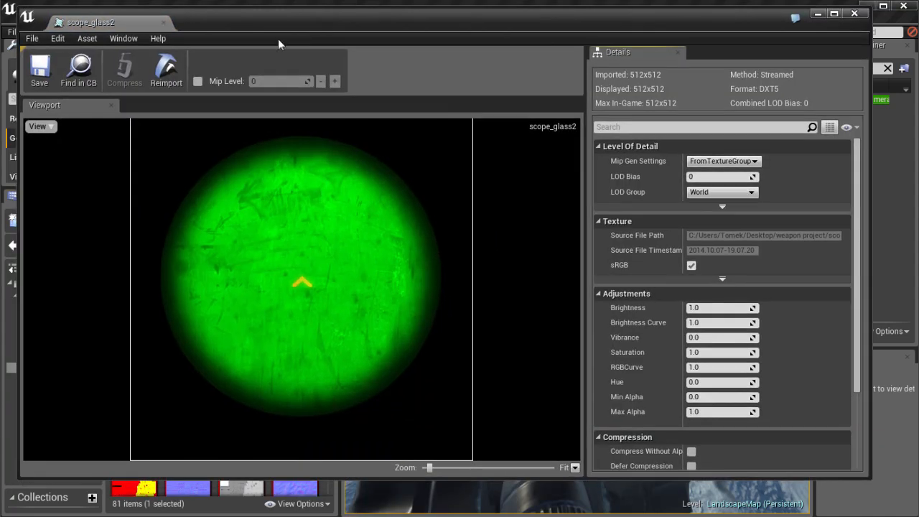
pyautogui.moveTo(15, 7); pyautogui.dragTo(55, 33)
pyautogui.moveTo(335, 48); pyautogui.dragTo(323, 37)
pyautogui.moveTo(464, 31); pyautogui.dragTo(439, 38)
# - View the red, green, blue and alpha channels of scope_glass2 one at a time and close the texture
pyautogui.click(78, 140)
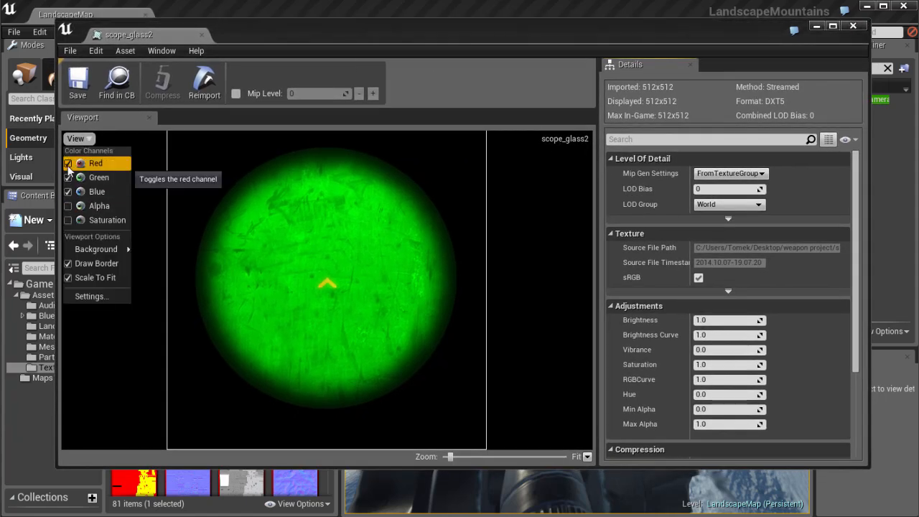
pyautogui.click(72, 177)
pyautogui.click(74, 191)
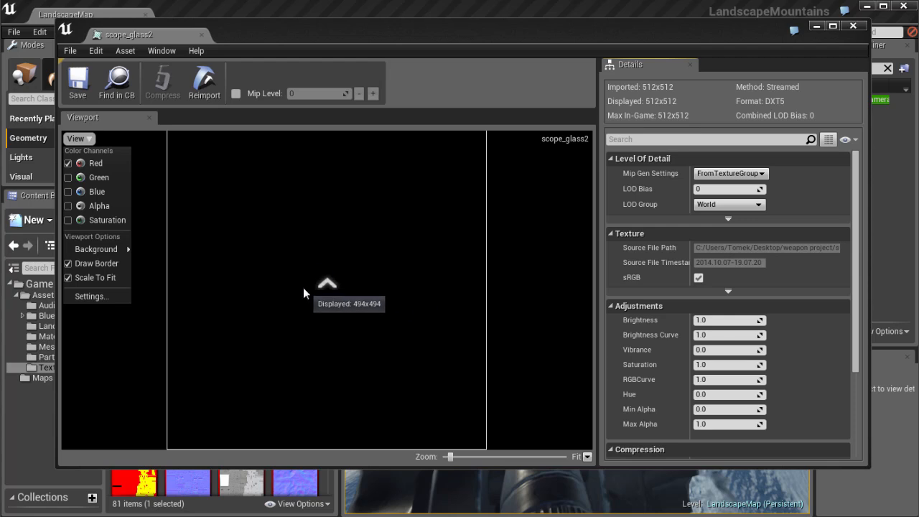
pyautogui.click(72, 163)
pyautogui.click(72, 178)
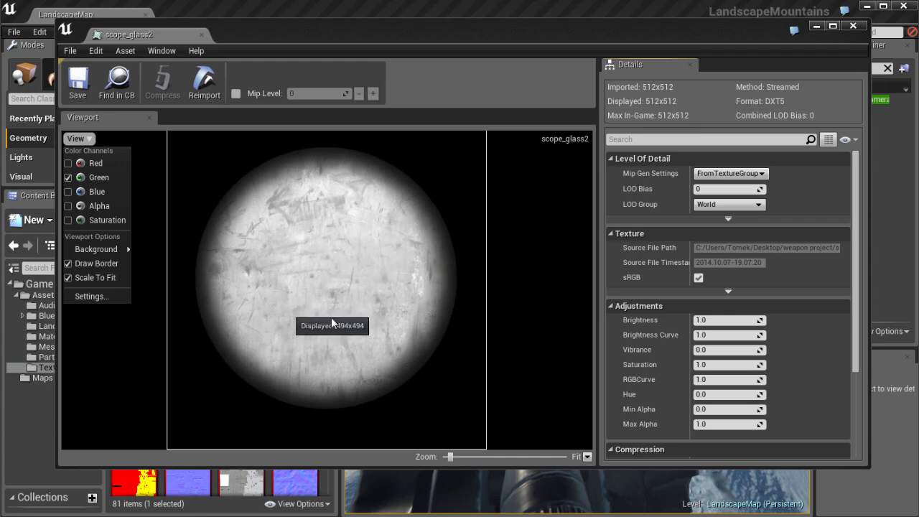
pyautogui.click(70, 178)
pyautogui.click(70, 191)
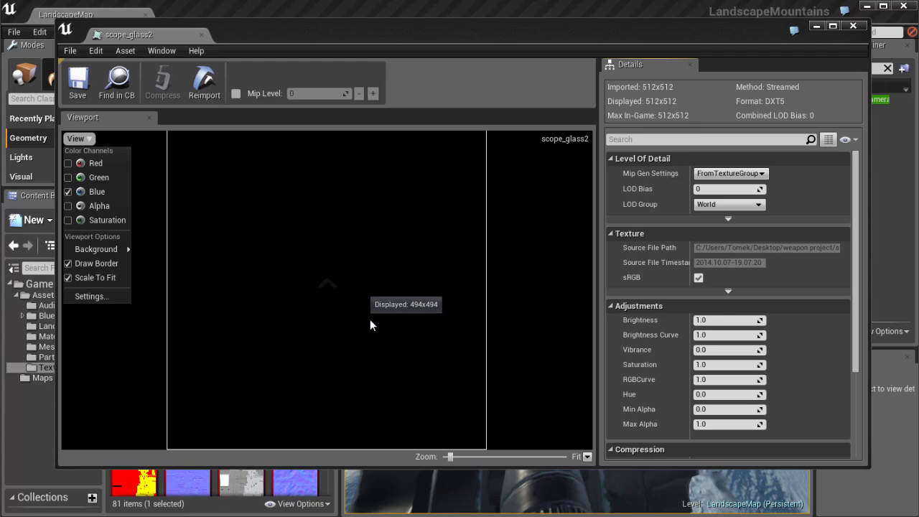
pyautogui.click(70, 191)
pyautogui.click(69, 206)
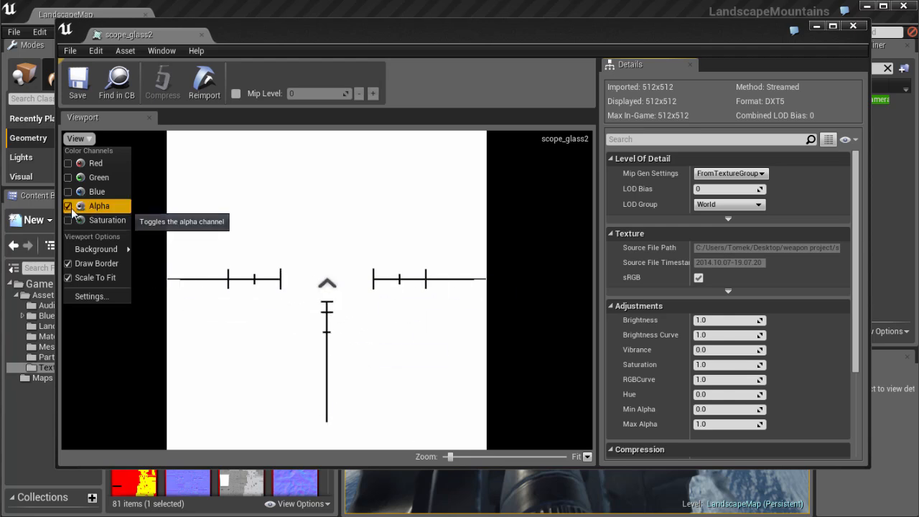
pyautogui.click(202, 35)
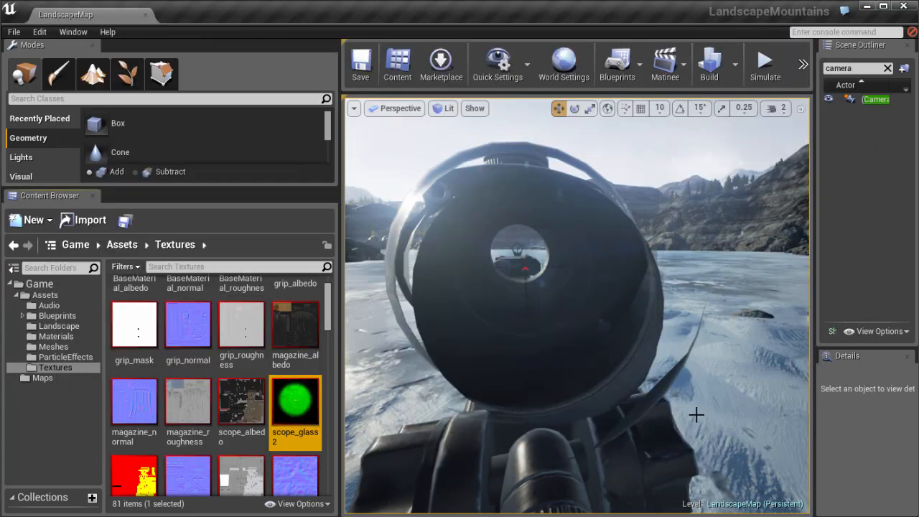
# - Switch to Photoshop and show scope_glass2.psd in an enlarged floating document window
pyautogui.hotkey('alt', 'Tab')
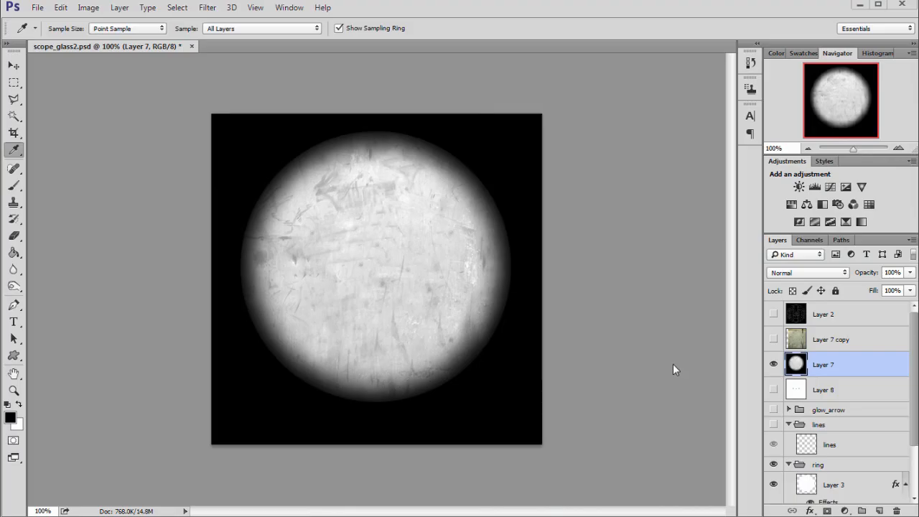
pyautogui.moveTo(301, 48); pyautogui.dragTo(267, 57)
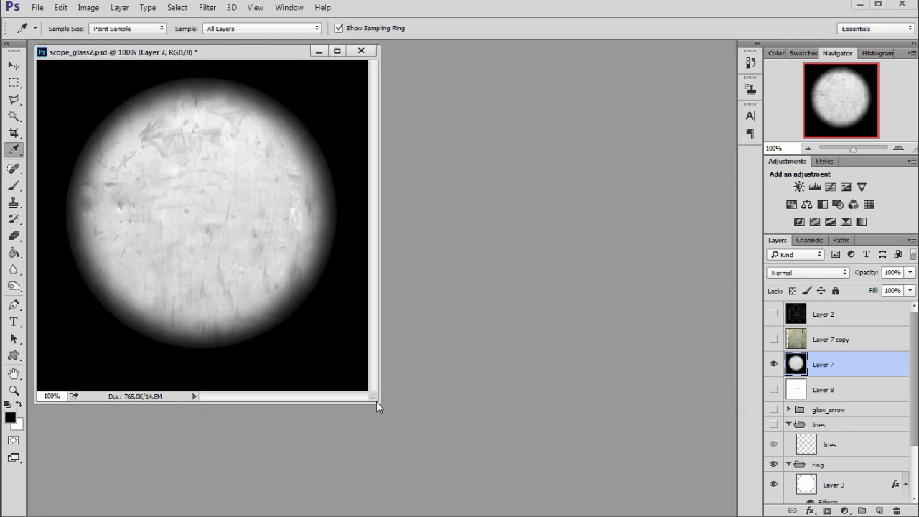
pyautogui.moveTo(558, 513); pyautogui.dragTo(548, 497)
# - Select Layer 3 in the ring group and hide Layer 7
pyautogui.moveTo(910, 328); pyautogui.dragTo(916, 367)
pyautogui.click(811, 435)
pyautogui.scroll(3, 776, 337)
pyautogui.click(773, 365)
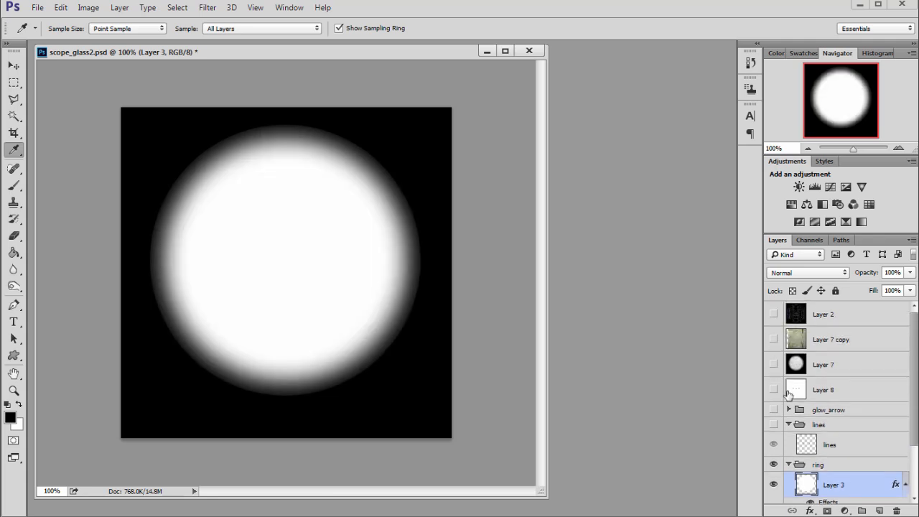
# - Toggle Layer 3's visibility and inspect its Inner Shadow settings without changing them
pyautogui.scroll(-4, 779, 431)
pyautogui.click(775, 417)
pyautogui.click(774, 417)
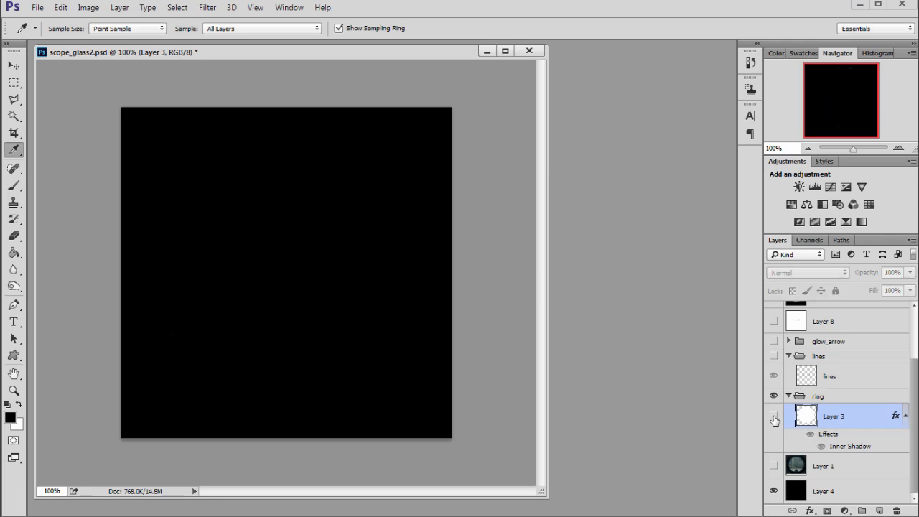
pyautogui.doubleClick(855, 448)
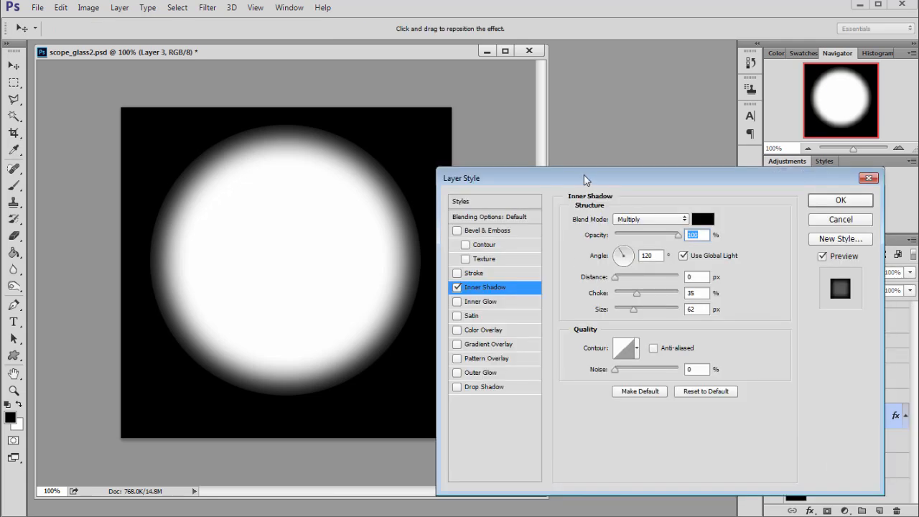
pyautogui.moveTo(588, 181); pyautogui.dragTo(393, 145)
pyautogui.click(646, 184)
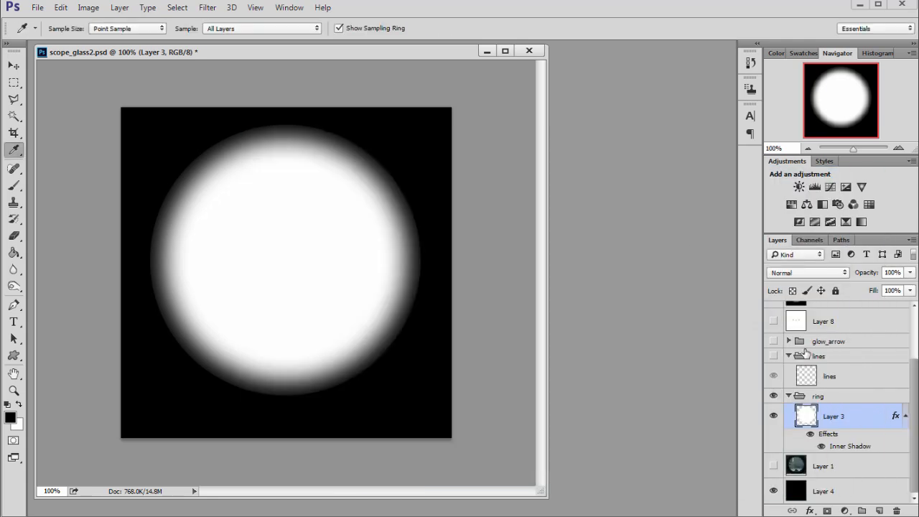
# - Show Layer 7 briefly to compare its scratched texture with the plain ring, and hide it again
pyautogui.scroll(3, 819, 385)
pyautogui.click(775, 365)
pyautogui.click(797, 365)
pyautogui.click(774, 365)
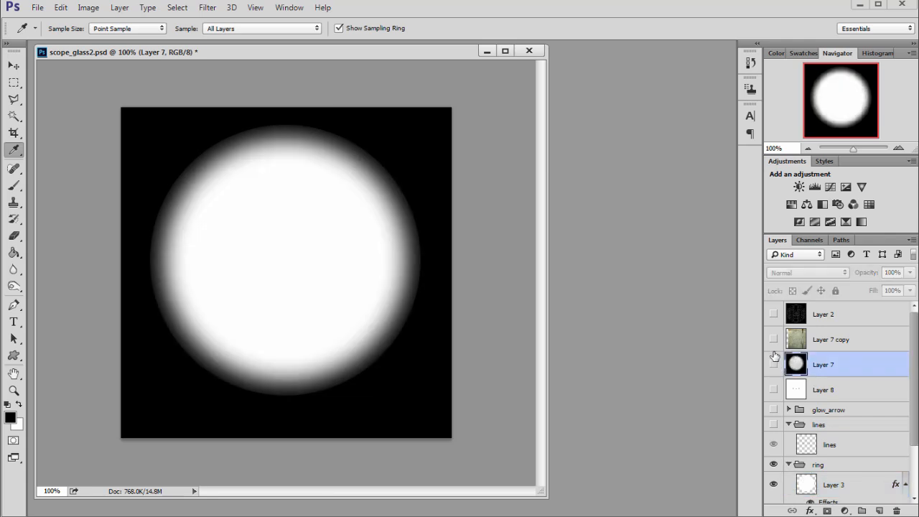
# - Show Layer 7 copy above Layer 2, set its blending mode to Normal, and shift its grunge texture over the canvas
pyautogui.click(775, 341)
pyautogui.moveTo(790, 343); pyautogui.dragTo(801, 318)
pyautogui.click(808, 273)
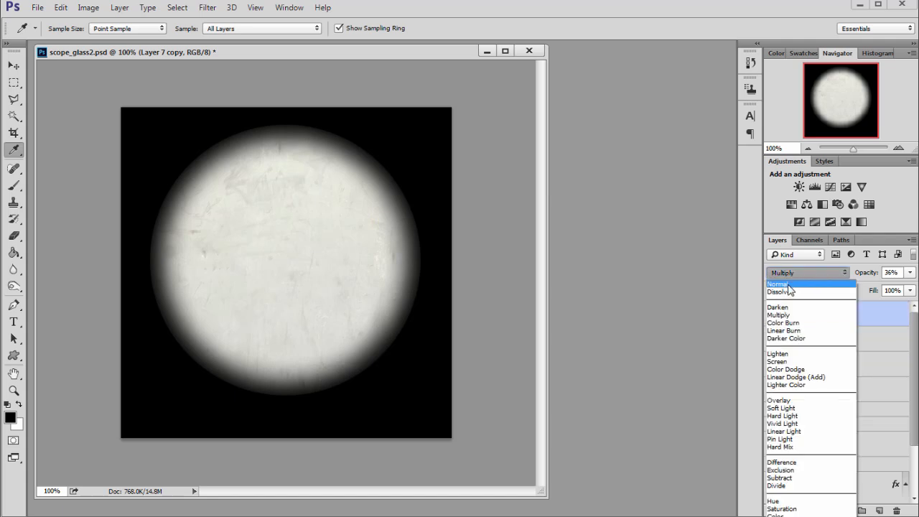
pyautogui.click(790, 285)
pyautogui.press('v')
pyautogui.moveTo(289, 208); pyautogui.dragTo(277, 268)
pyautogui.moveTo(267, 235)
pyautogui.mouseDown()
pyautogui.moveTo(337, 199)
pyautogui.moveTo(251, 226)
pyautogui.moveTo(268, 208)
pyautogui.moveTo(279, 247)
pyautogui.moveTo(253, 239)
pyautogui.mouseUp()
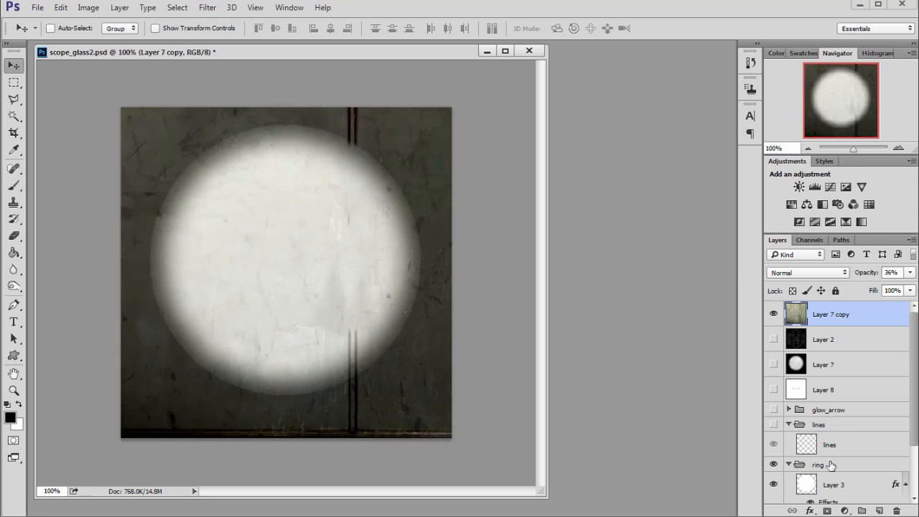
# - Delete Layer 7 copy, and show and select Layer 7
pyautogui.click(897, 511)
pyautogui.click(448, 204)
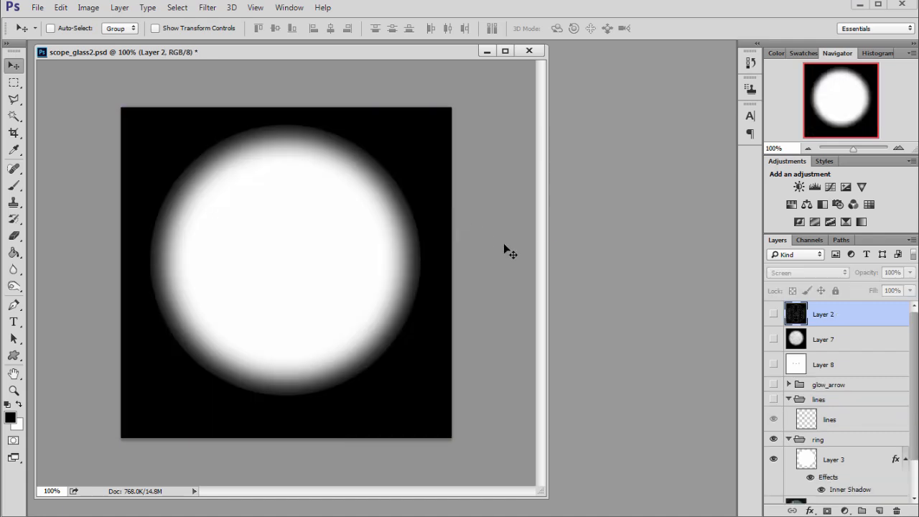
pyautogui.click(774, 342)
pyautogui.click(801, 342)
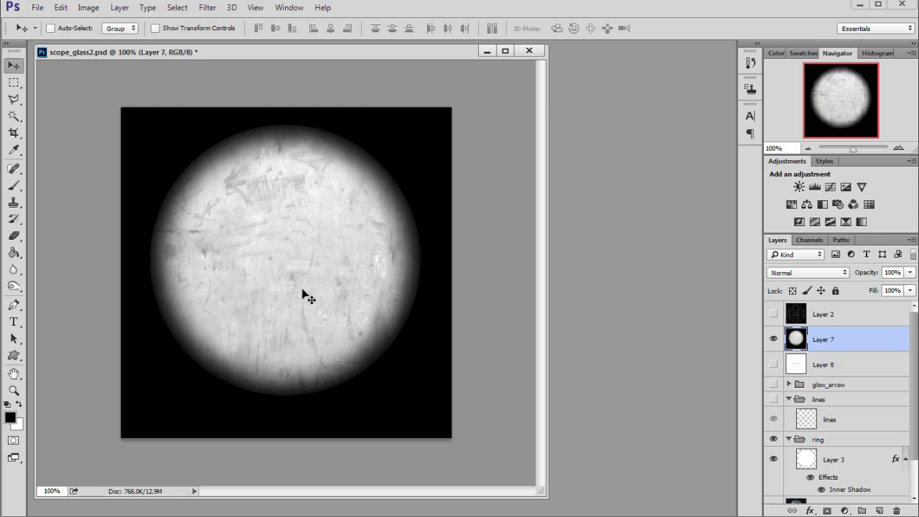
# - Look over the document's red, green, blue and Alpha 1 channels
pyautogui.click(822, 247)
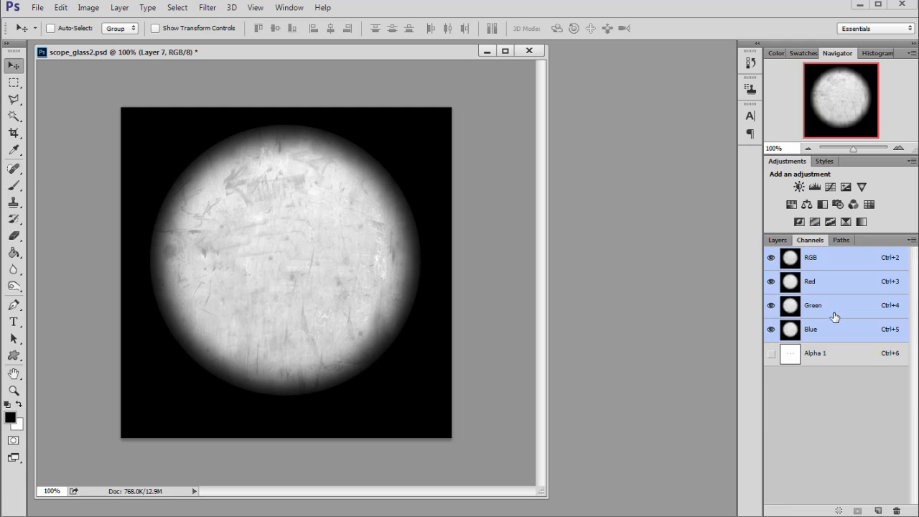
pyautogui.moveTo(235, 53); pyautogui.dragTo(243, 57)
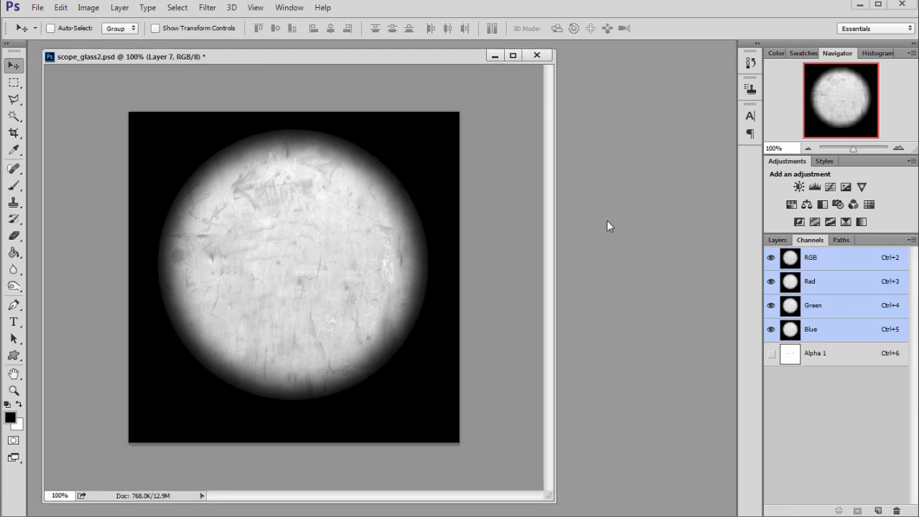
pyautogui.click(779, 242)
# - Hide Layer 7, show the lines and glow_arrow groups, and select the lines layer
pyautogui.click(772, 342)
pyautogui.scroll(-1, 779, 367)
pyautogui.click(774, 377)
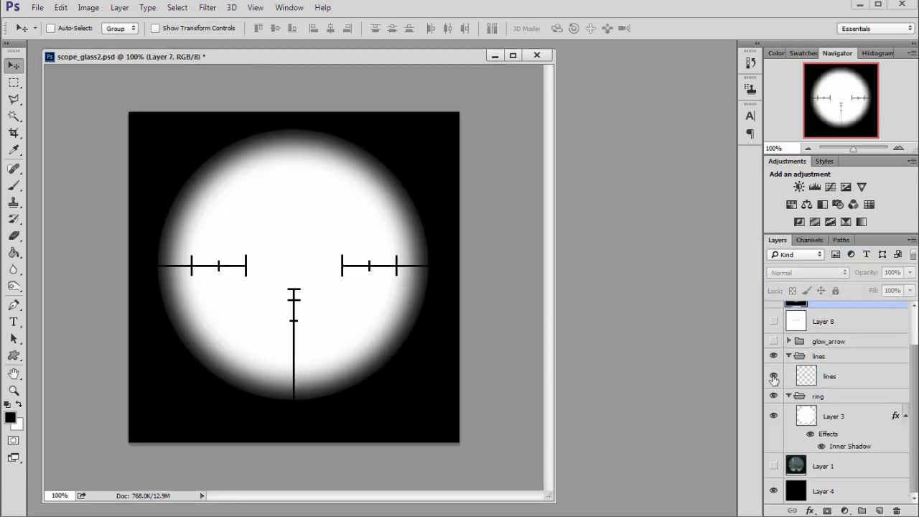
pyautogui.click(826, 381)
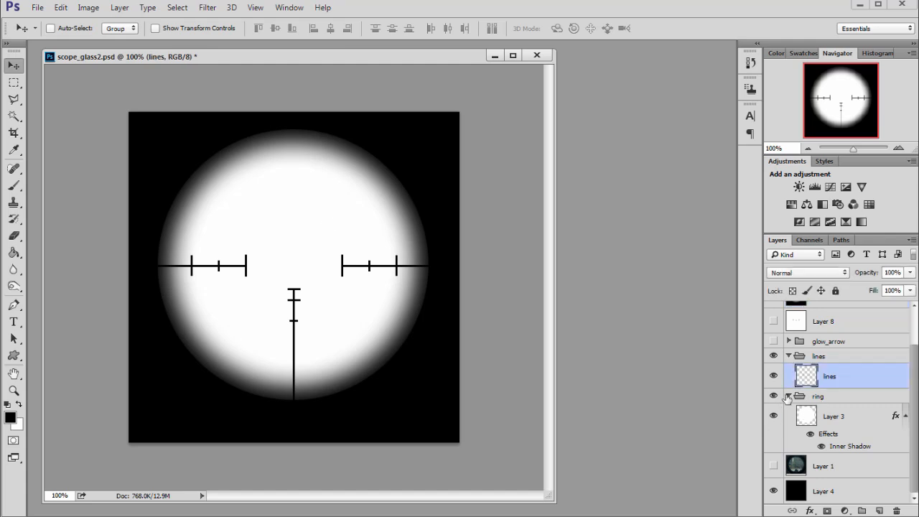
pyautogui.scroll(2, 782, 401)
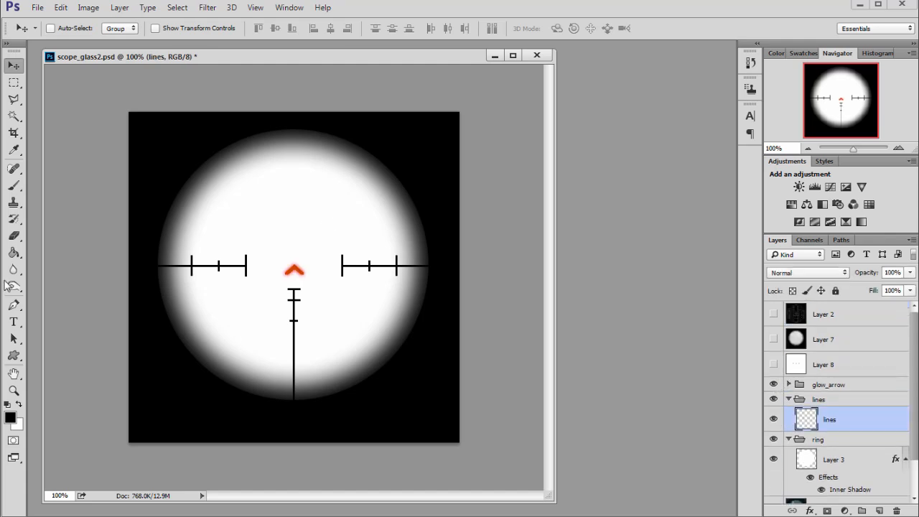
# - Draw a black chevron above the red arrow with the Custom Shape tool
pyautogui.click(13, 355)
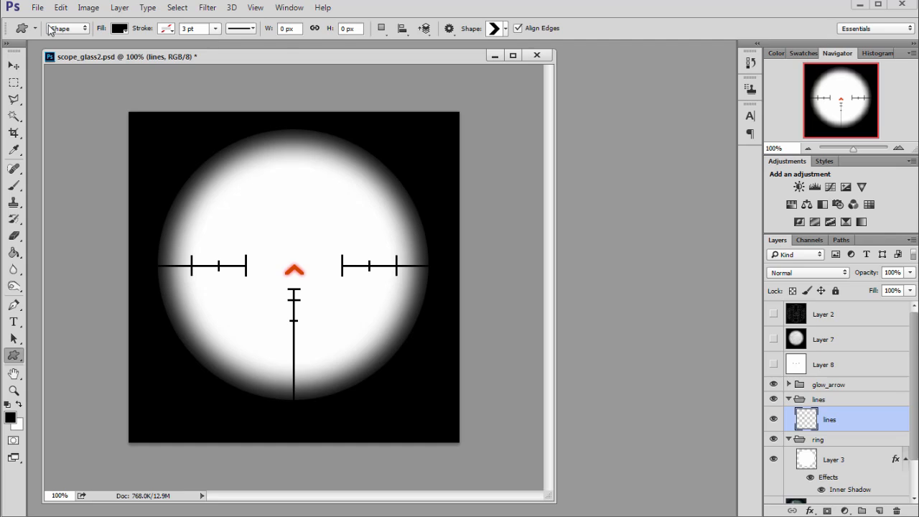
pyautogui.click(497, 28)
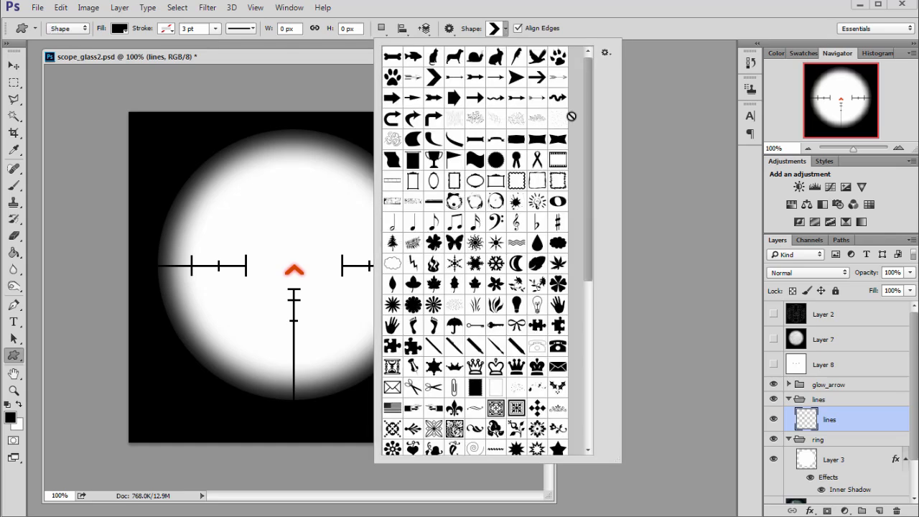
pyautogui.click(583, 29)
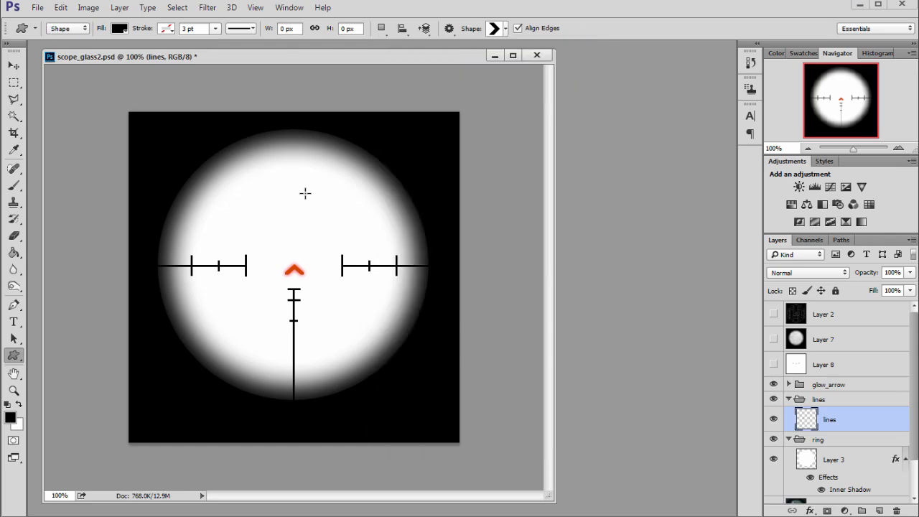
pyautogui.moveTo(289, 171); pyautogui.dragTo(339, 225)
# - Rotate the chevron to point upward, reduce its height, and position it centred above the red arrow
pyautogui.press('m')
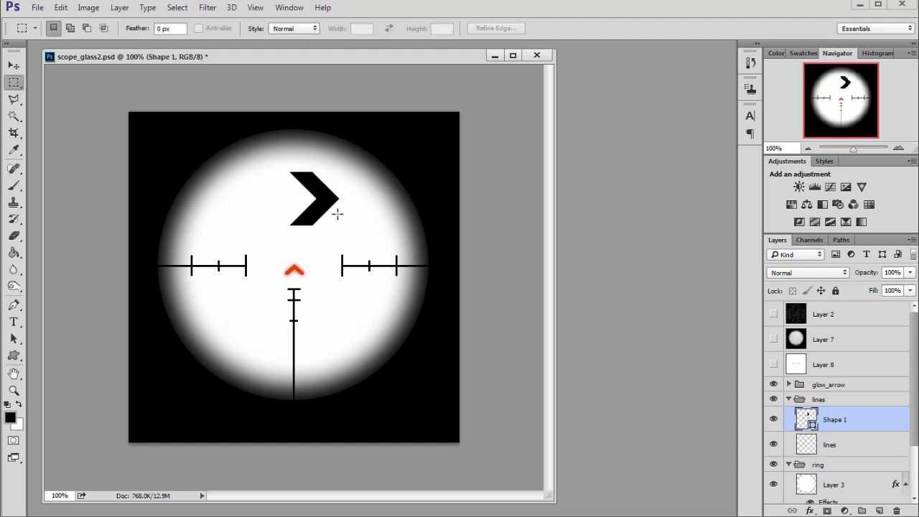
pyautogui.hotkey('ctrl', 't')
pyautogui.keyDown('shift'); pyautogui.moveTo(410, 189); pyautogui.dragTo(281, 152); pyautogui.keyUp('shift')
pyautogui.moveTo(322, 225); pyautogui.dragTo(322, 212)
pyautogui.press('Return')
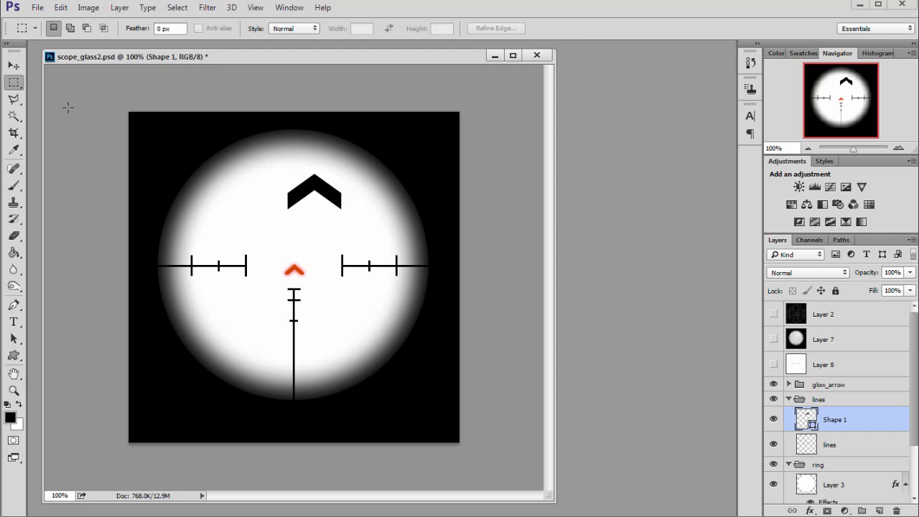
pyautogui.click(13, 65)
pyautogui.moveTo(312, 165); pyautogui.dragTo(288, 180)
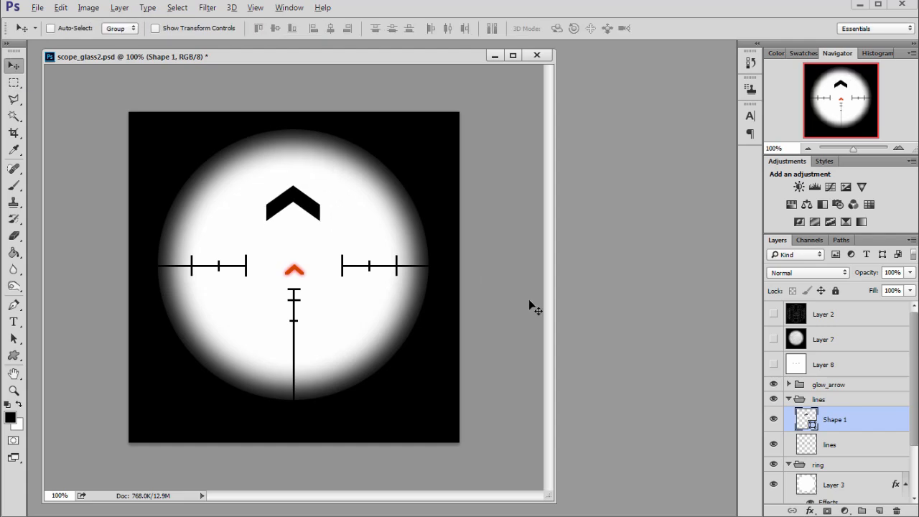
# - Undo the added chevron shape and close scope_glass2.psd without saving the changes
pyautogui.hotkey('ctrl', 'alt', 'z')
pyautogui.hotkey('ctrl', 'alt', 'z')
pyautogui.hotkey('ctrl', 'alt', 'z')
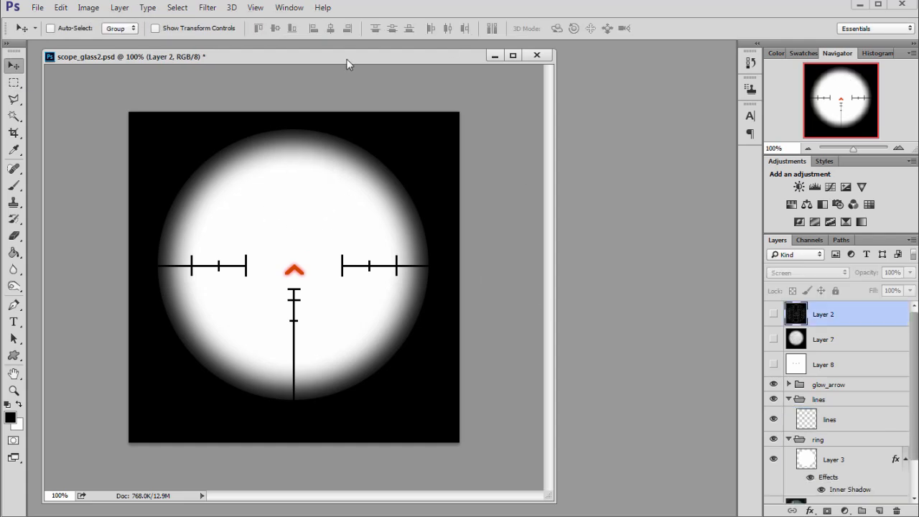
pyautogui.moveTo(349, 62); pyautogui.dragTo(347, 65)
pyautogui.click(537, 58)
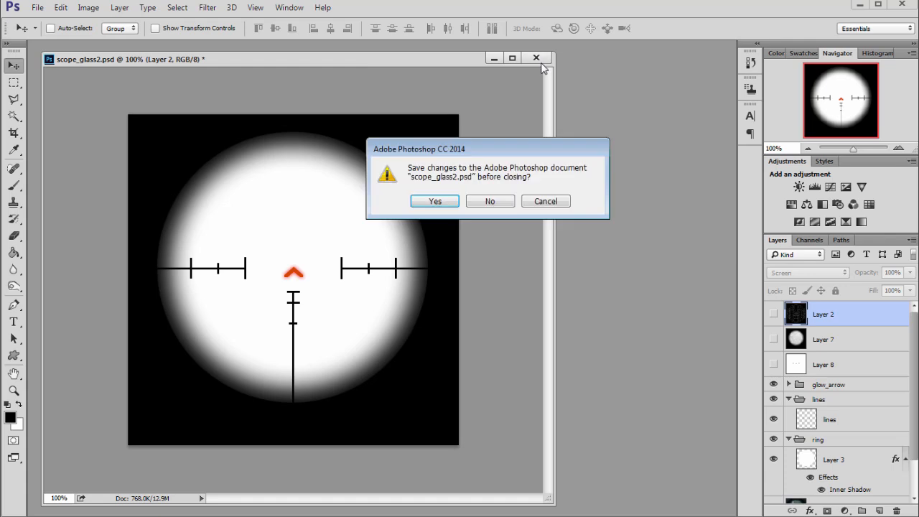
pyautogui.click(491, 202)
# - Switch to Unreal Editor and open the glass_inside material from the Materials folder
pyautogui.hotkey('alt', 'Tab')
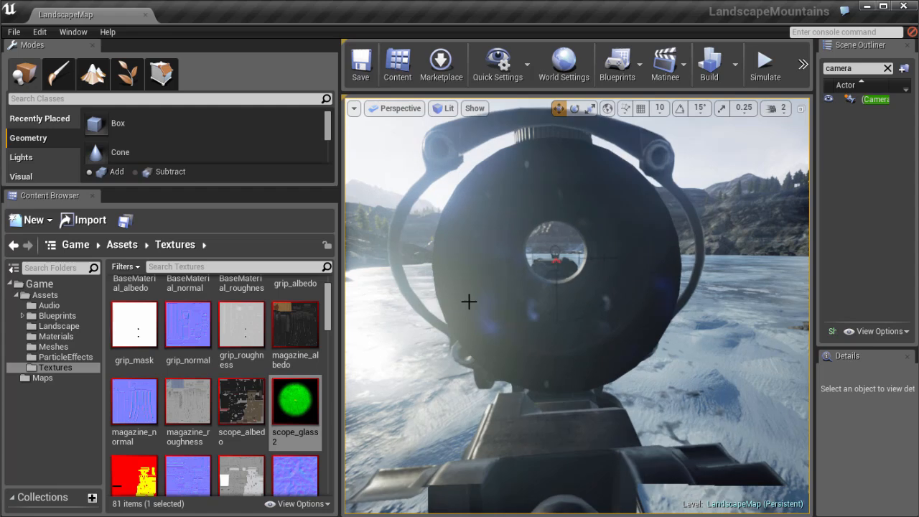
pyautogui.scroll(2, 242, 331)
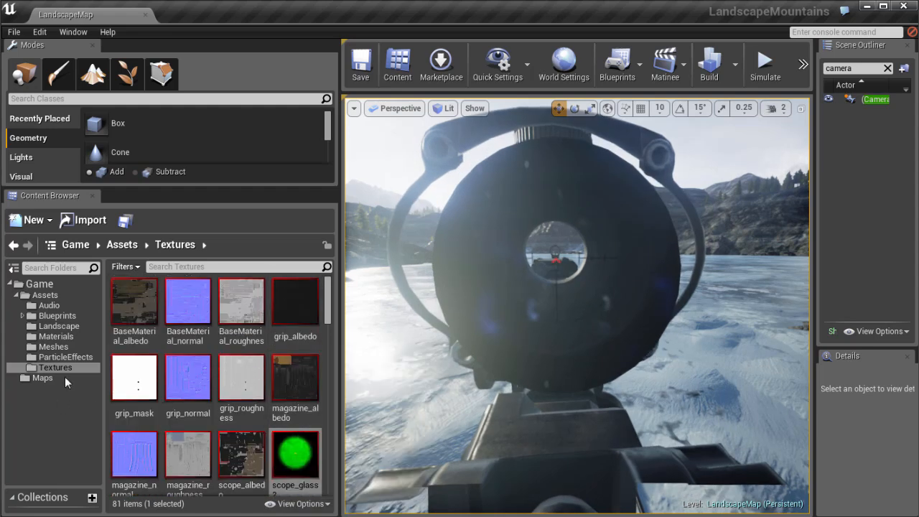
pyautogui.click(55, 347)
pyautogui.scroll(-2, 316, 324)
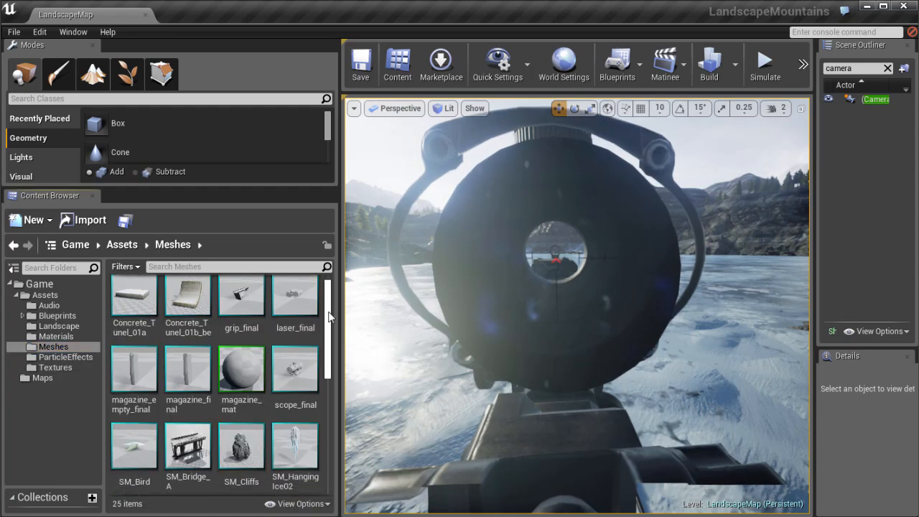
pyautogui.scroll(2, 316, 323)
pyautogui.click(56, 336)
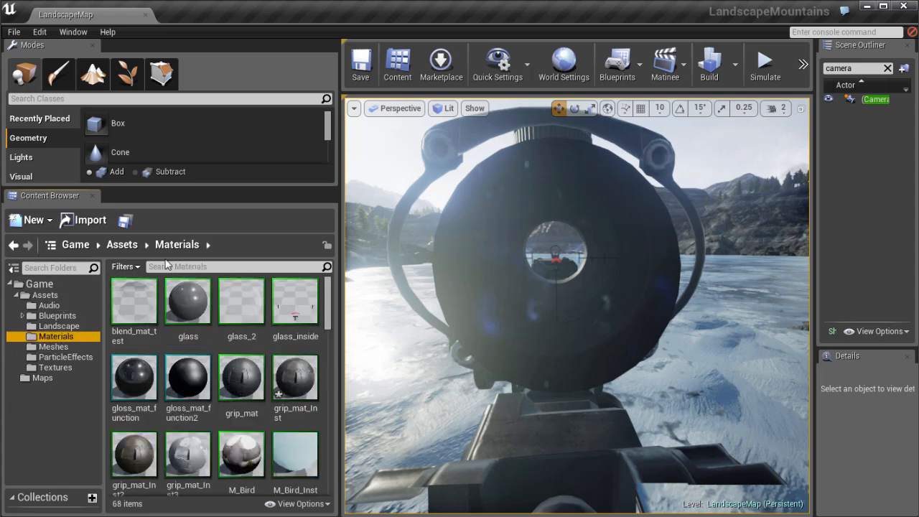
pyautogui.doubleClick(295, 302)
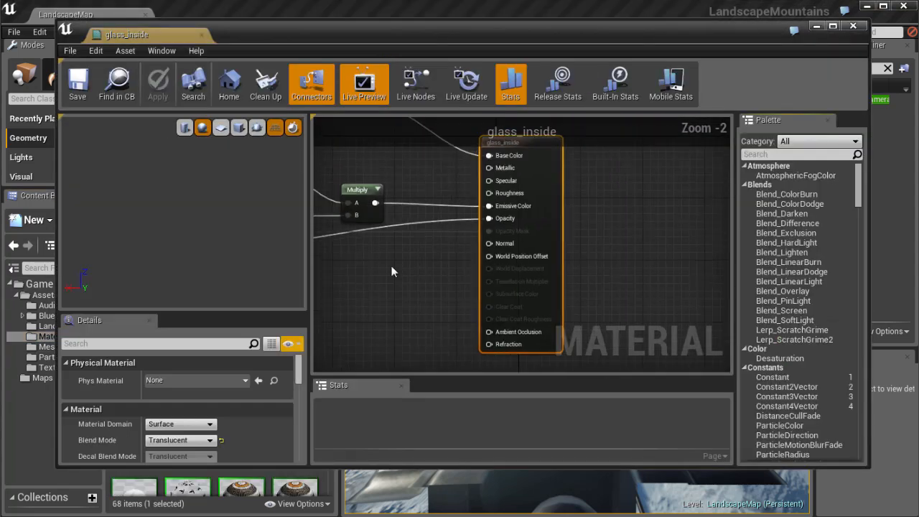
# - Examine the glass_inside node graph, preview the material on a plane, and close its editor
pyautogui.moveTo(328, 216); pyautogui.dragTo(489, 266, button='right')
pyautogui.scroll(-2, 431, 255)
pyautogui.moveTo(431, 255); pyautogui.dragTo(561, 254, button='right')
pyautogui.scroll(2, 422, 259)
pyautogui.scroll(-2, 539, 257)
pyautogui.moveTo(90, 216); pyautogui.dragTo(191, 139)
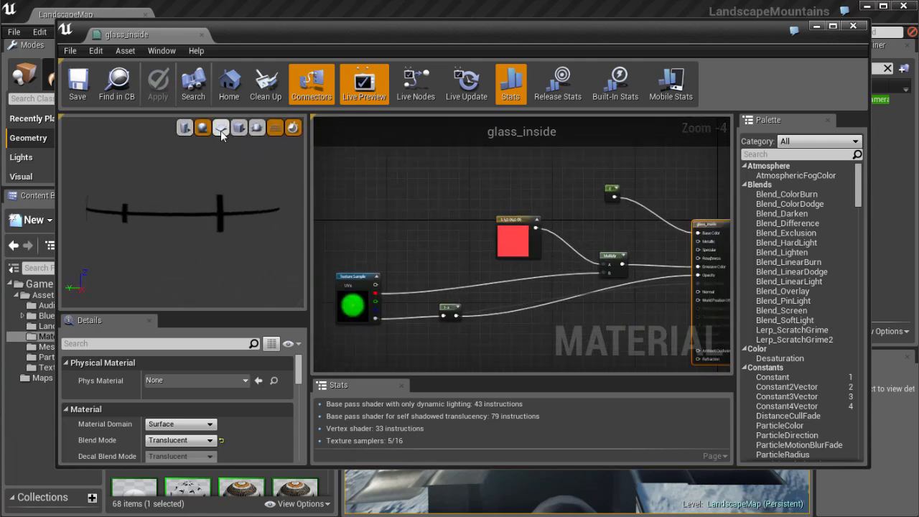
pyautogui.click(220, 130)
pyautogui.moveTo(122, 201); pyautogui.dragTo(180, 233)
pyautogui.click(854, 27)
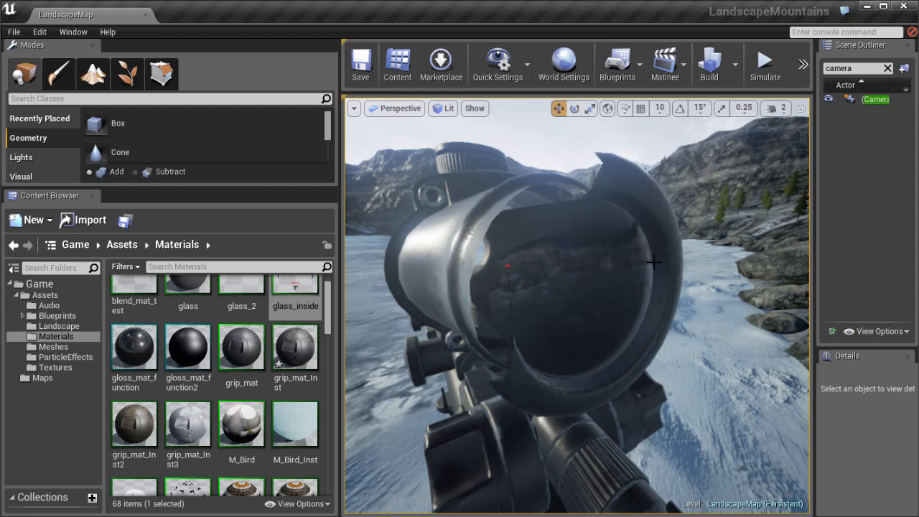
# - Inspect the scope's lens in the level from several angles around the rifle
pyautogui.moveTo(653, 263); pyautogui.dragTo(600, 306)
pyautogui.keyDown('alt'); pyautogui.moveTo(570, 279); pyautogui.dragTo(664, 276); pyautogui.keyUp('alt')
pyautogui.keyDown('alt'); pyautogui.moveTo(575, 259); pyautogui.dragTo(313, 244); pyautogui.keyUp('alt')
pyautogui.keyDown('alt'); pyautogui.moveTo(400, 248); pyautogui.dragTo(679, 254); pyautogui.keyUp('alt')
pyautogui.moveTo(602, 328); pyautogui.dragTo(541, 379, button='right')
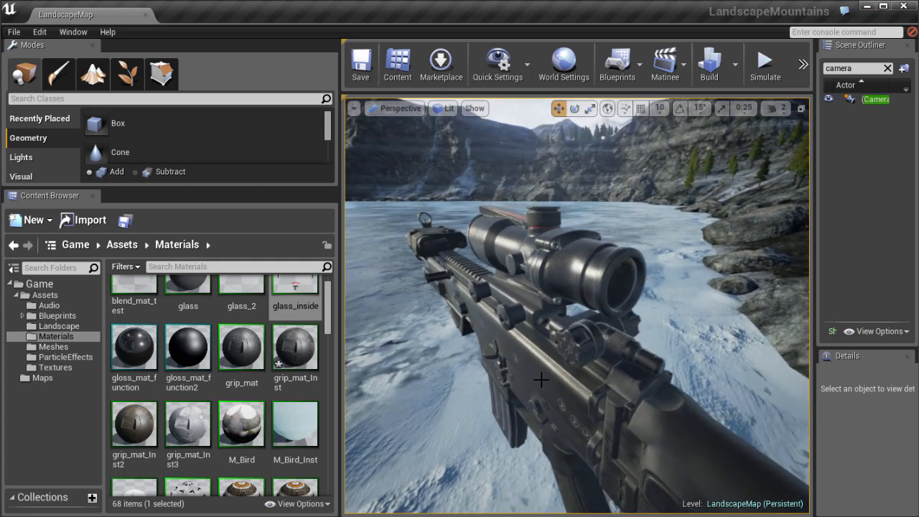
pyautogui.keyDown('alt'); pyautogui.moveTo(541, 380); pyautogui.dragTo(417, 321); pyautogui.keyUp('alt')
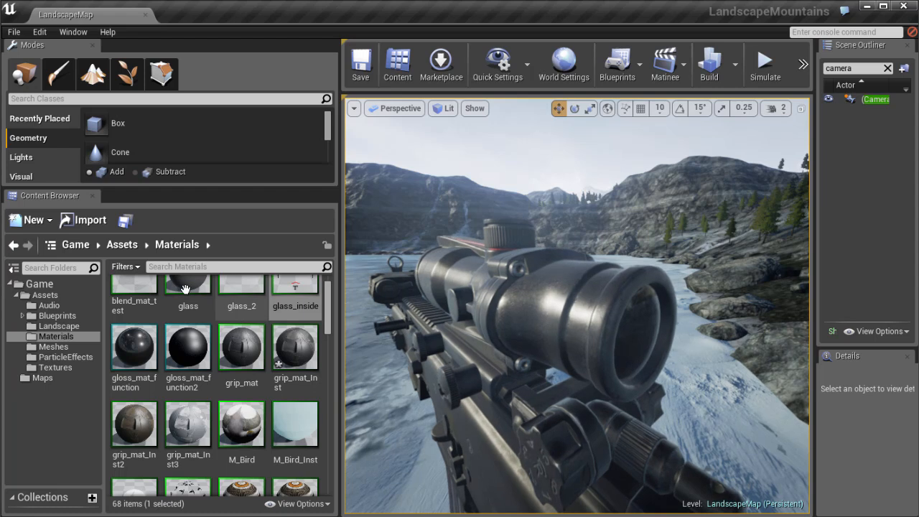
# - Create a new material in the Materials folder and name it test_mat
pyautogui.moveTo(327, 296); pyautogui.dragTo(328, 277)
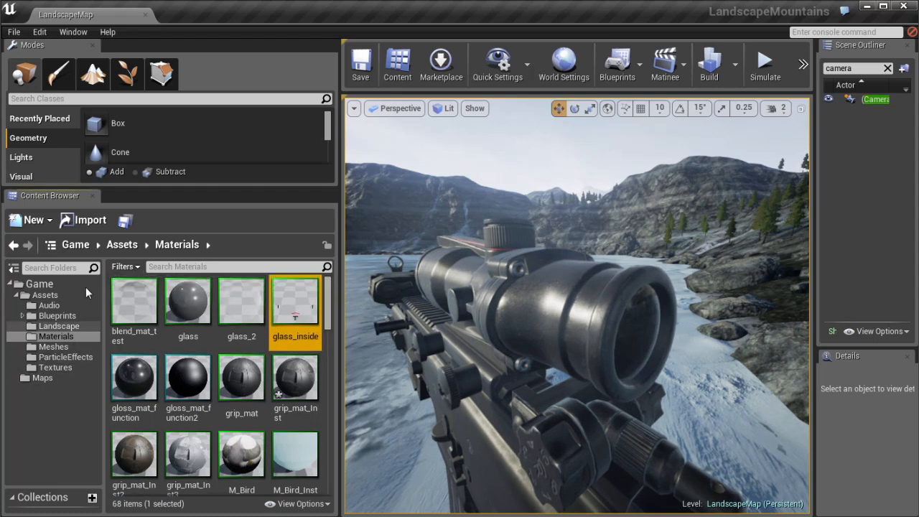
pyautogui.click(30, 220)
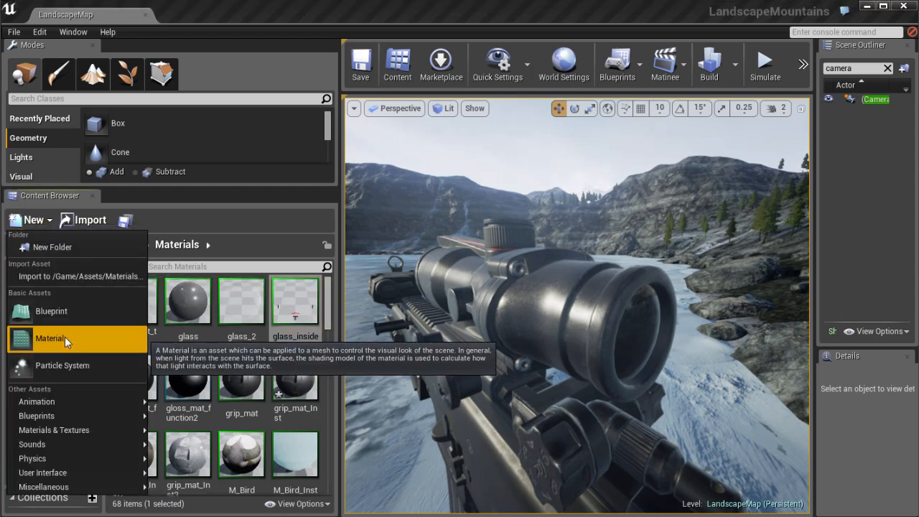
pyautogui.click(62, 337)
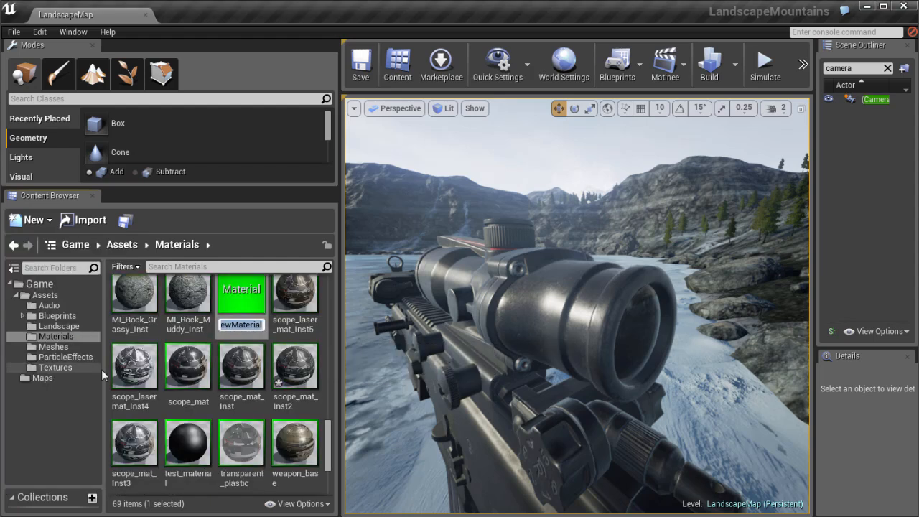
pyautogui.click(30, 220)
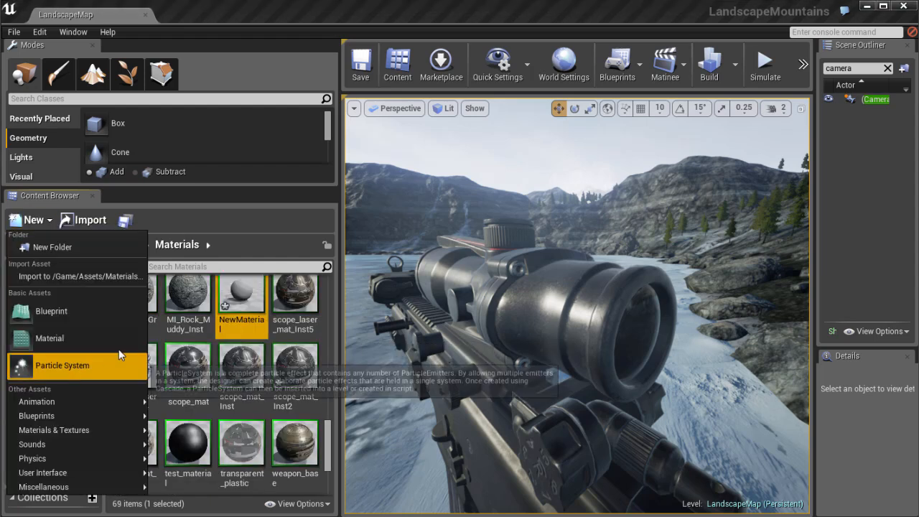
pyautogui.click(244, 280)
pyautogui.click(251, 325)
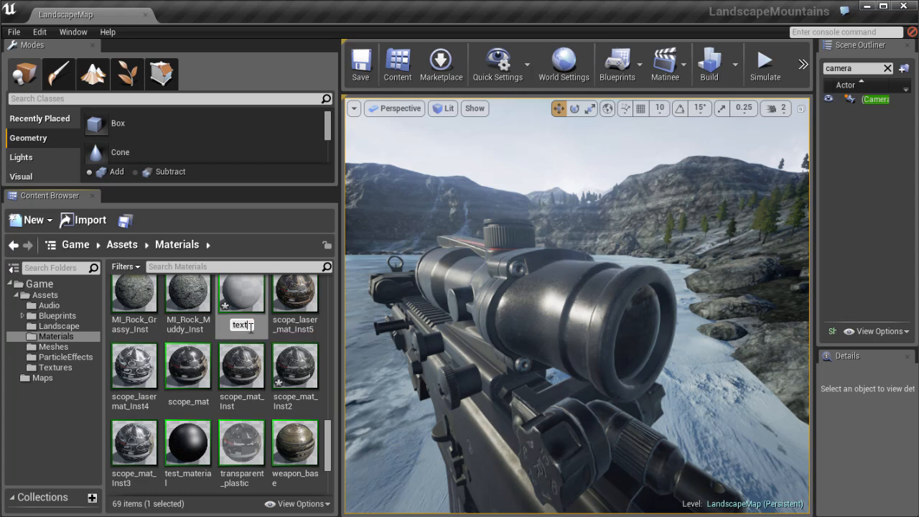
pyautogui.write('al')
pyautogui.press('BackSpace')
pyautogui.press('BackSpace')
pyautogui.press('BackSpace')
pyautogui.press('Return')
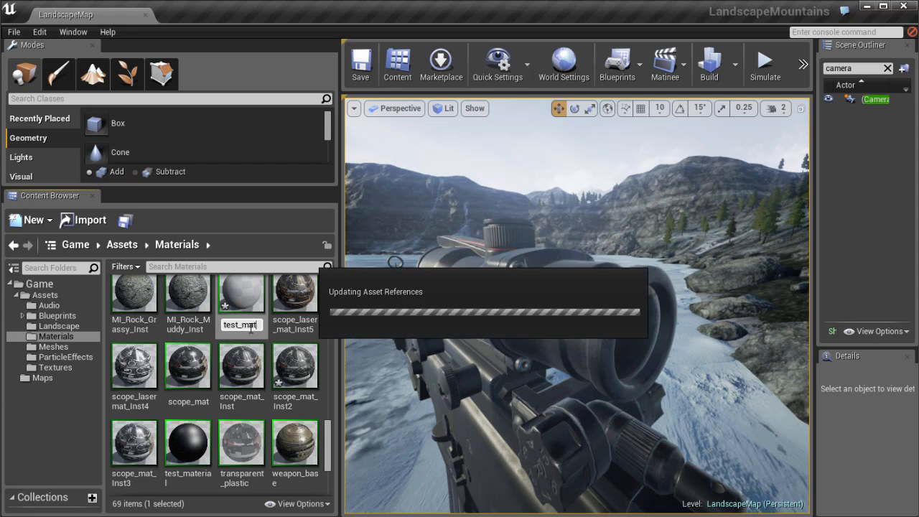
# - Apply test_mat to the scope's lens and open the material for editing with its window narrowed beside the scope
pyautogui.moveTo(135, 330); pyautogui.dragTo(581, 378)
pyautogui.keyDown('alt'); pyautogui.moveTo(619, 352); pyautogui.dragTo(665, 351); pyautogui.keyUp('alt')
pyautogui.doubleClick(135, 328)
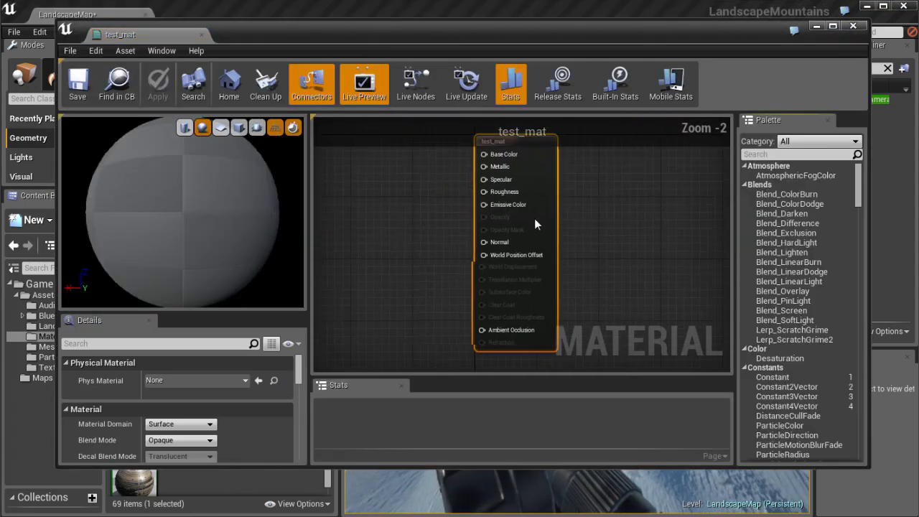
pyautogui.moveTo(869, 245); pyautogui.dragTo(581, 245)
pyautogui.scroll(3, 642, 274)
pyautogui.moveTo(404, 238); pyautogui.dragTo(393, 247, button='right')
pyautogui.scroll(1, 326, 224)
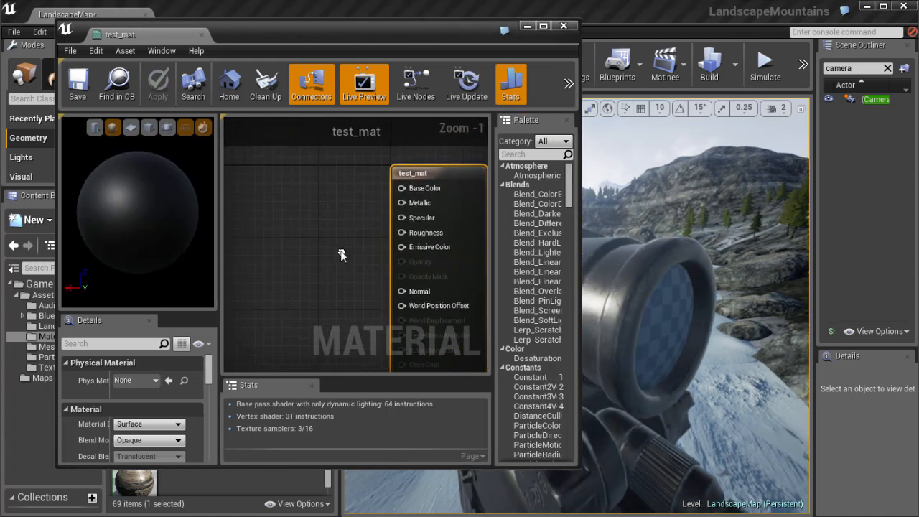
# - Add a Constant node with value 0 and connect it to test_mat's Base Color
pyautogui.press('1')
pyautogui.click(270, 163)
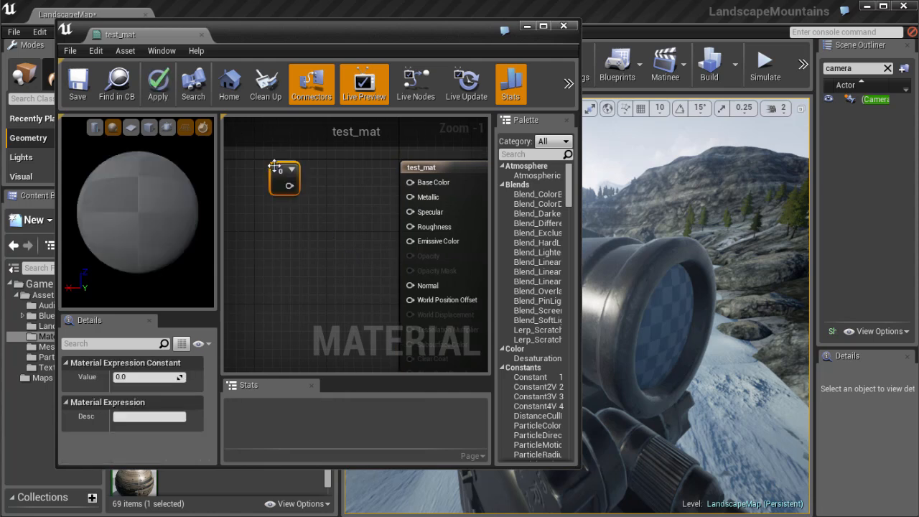
pyautogui.moveTo(275, 169); pyautogui.dragTo(272, 199, button='right')
pyautogui.moveTo(286, 216); pyautogui.dragTo(407, 213)
pyautogui.moveTo(275, 201); pyautogui.dragTo(279, 164)
# - Add a second Constant node with value 0, connect it to Roughness, and apply the material changes
pyautogui.moveTo(322, 237); pyautogui.dragTo(328, 222, button='right')
pyautogui.press('1')
pyautogui.click(272, 209)
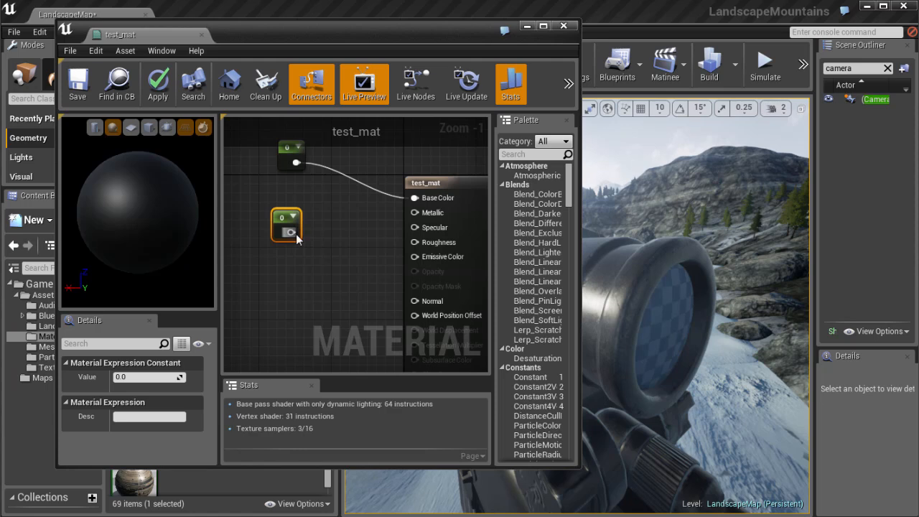
pyautogui.moveTo(291, 231); pyautogui.dragTo(415, 242)
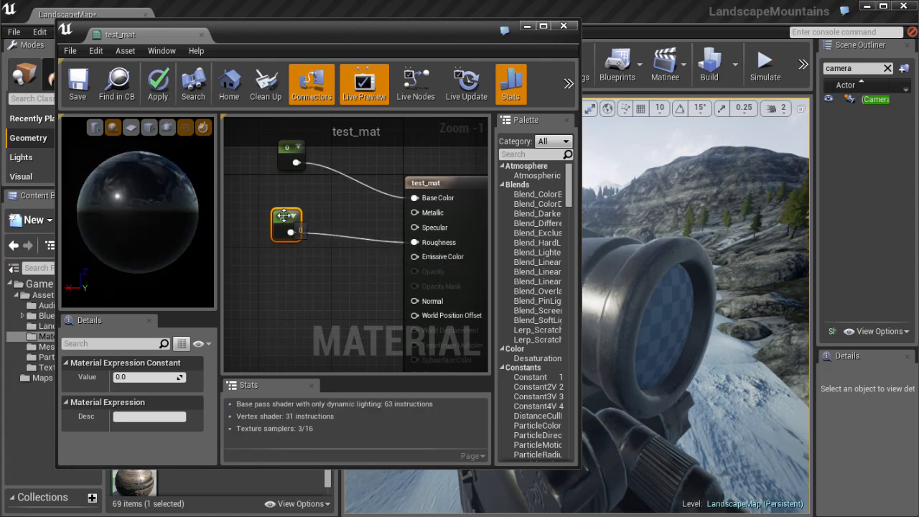
pyautogui.moveTo(287, 217); pyautogui.dragTo(292, 221)
pyautogui.click(157, 82)
pyautogui.moveTo(381, 41); pyautogui.dragTo(363, 44)
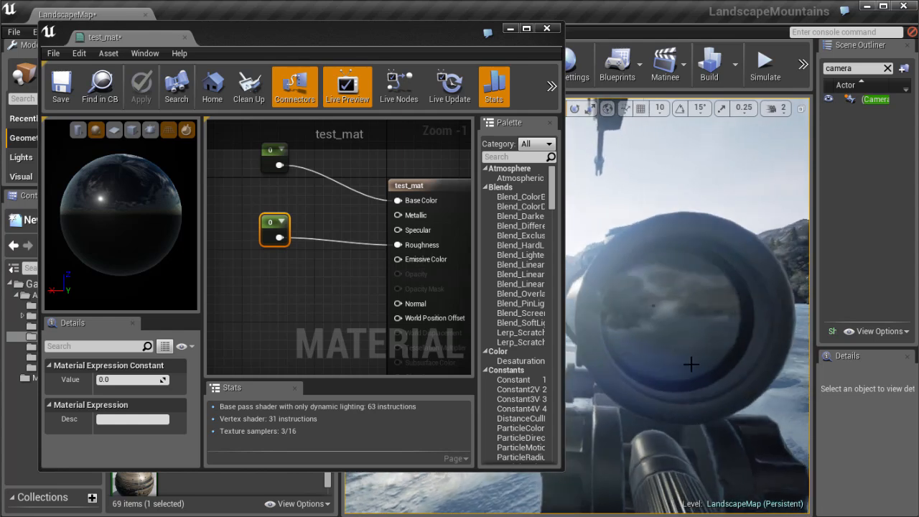
# - Enlarge the material editor and select the test_mat output node, giving its material settings more height
pyautogui.moveTo(331, 325); pyautogui.dragTo(311, 249, button='right')
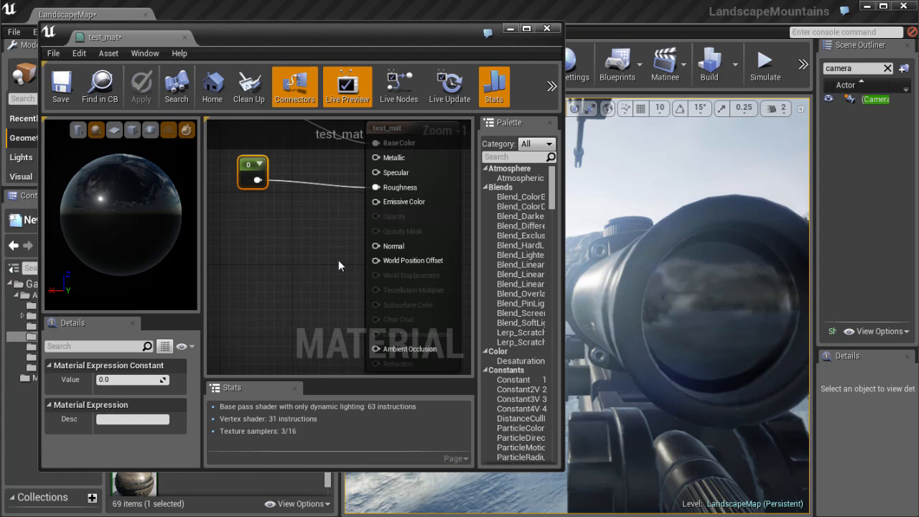
pyautogui.moveTo(335, 205); pyautogui.dragTo(346, 237, button='right')
pyautogui.scroll(-1, 341, 277)
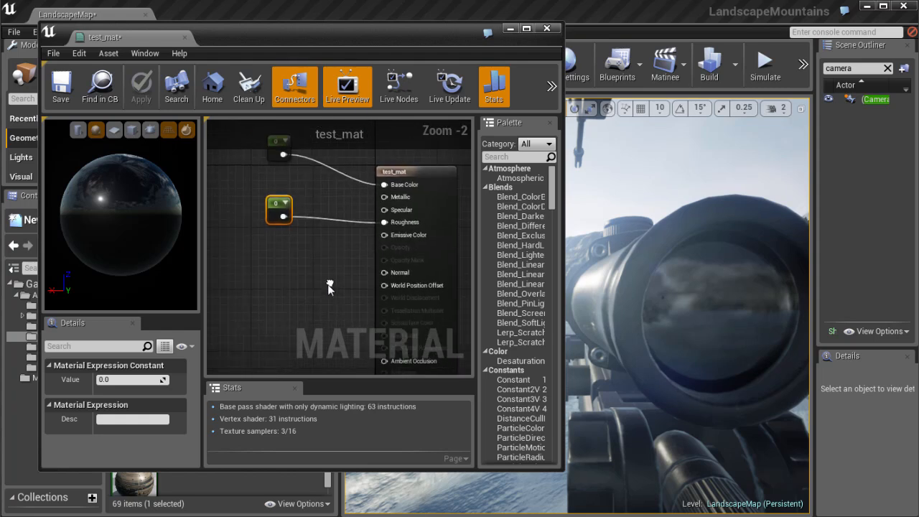
pyautogui.moveTo(309, 31); pyautogui.dragTo(295, 20)
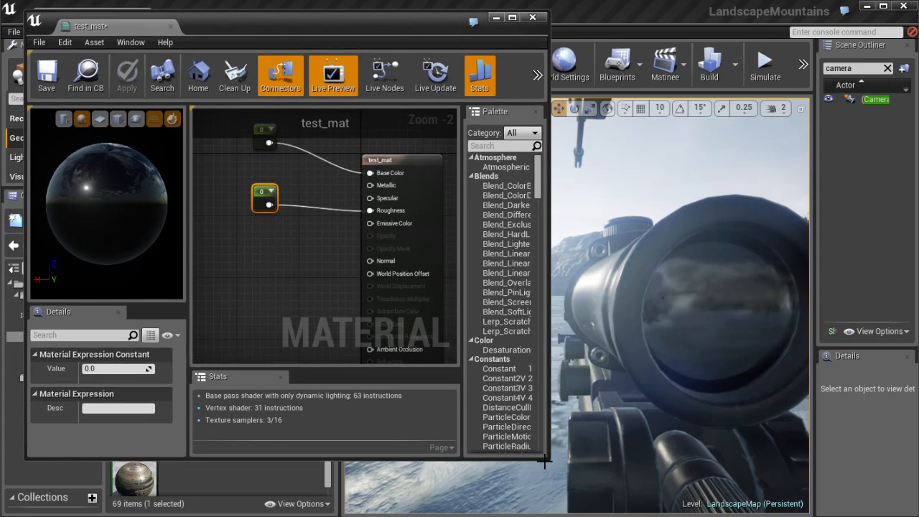
pyautogui.moveTo(544, 460); pyautogui.dragTo(602, 505)
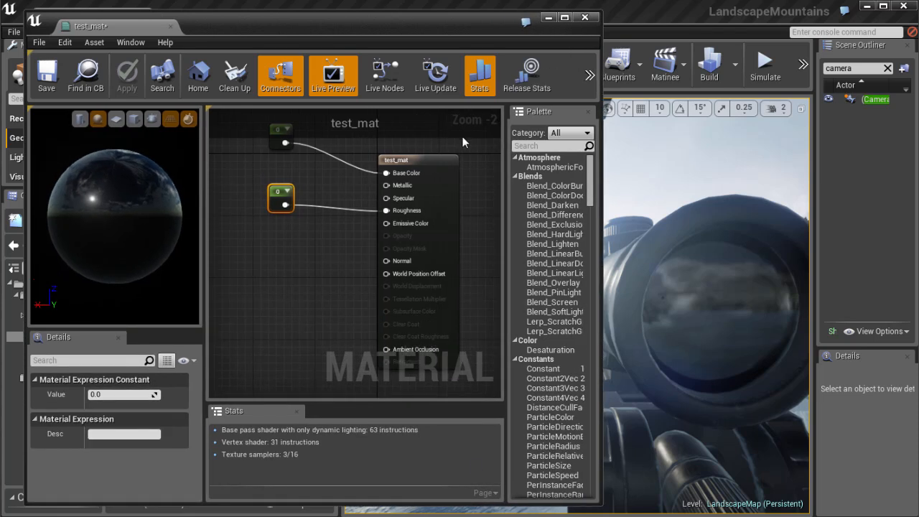
pyautogui.click(424, 165)
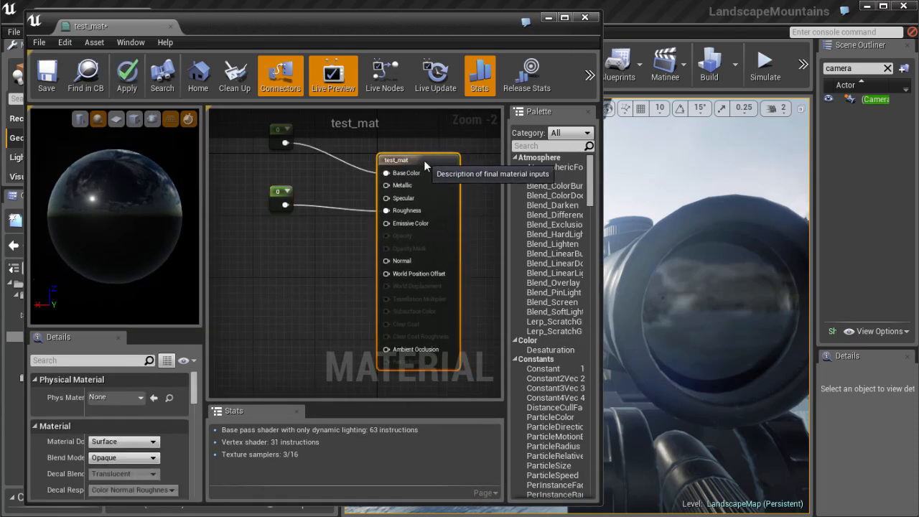
pyautogui.moveTo(124, 328); pyautogui.dragTo(123, 281)
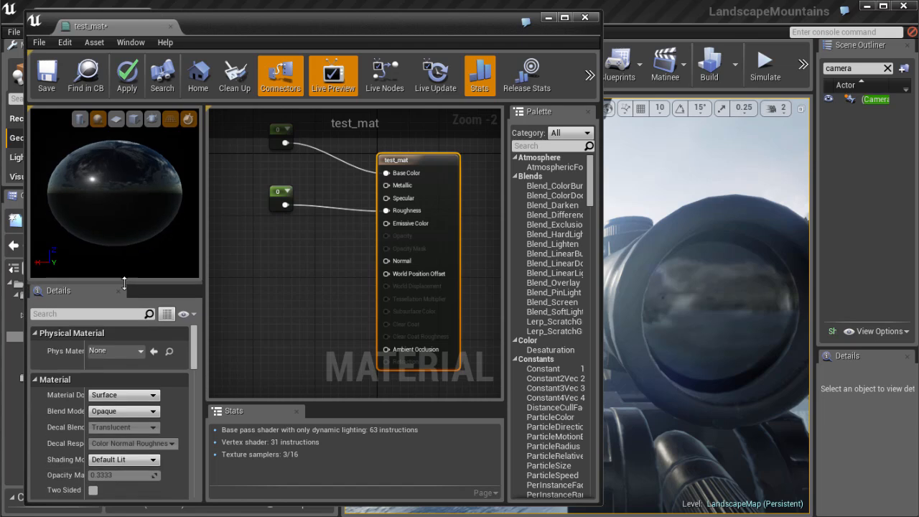
# - Compare the Masked and Translucent blend modes on test_mat, and set the blend mode to Translucent
pyautogui.click(123, 411)
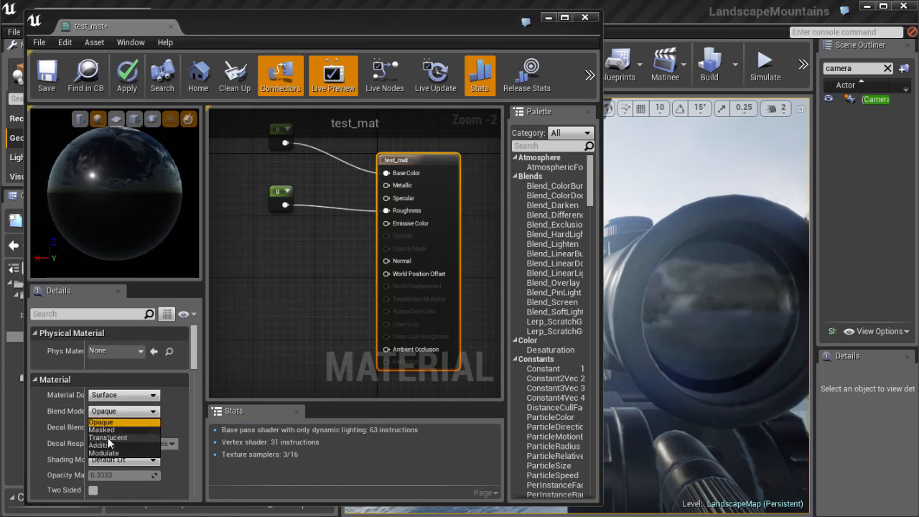
pyautogui.moveTo(331, 260); pyautogui.dragTo(307, 269, button='right')
pyautogui.scroll(2, 308, 270)
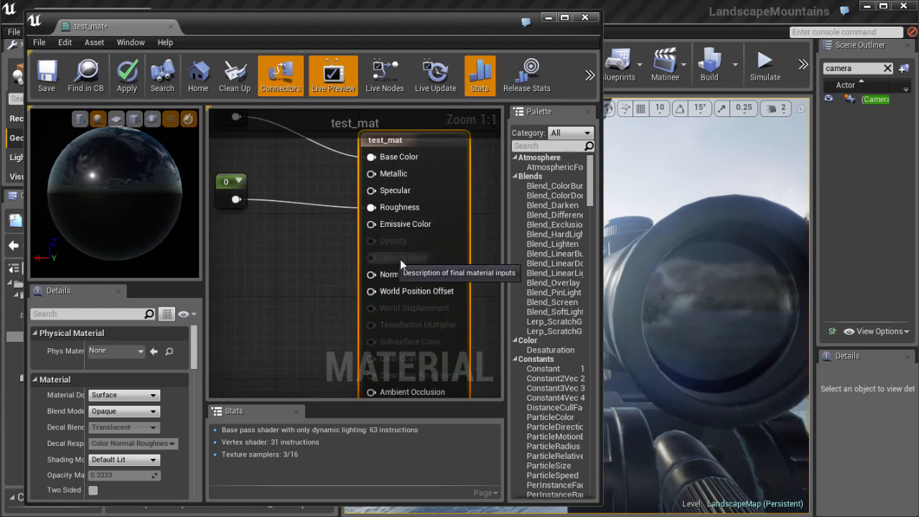
pyautogui.click(129, 414)
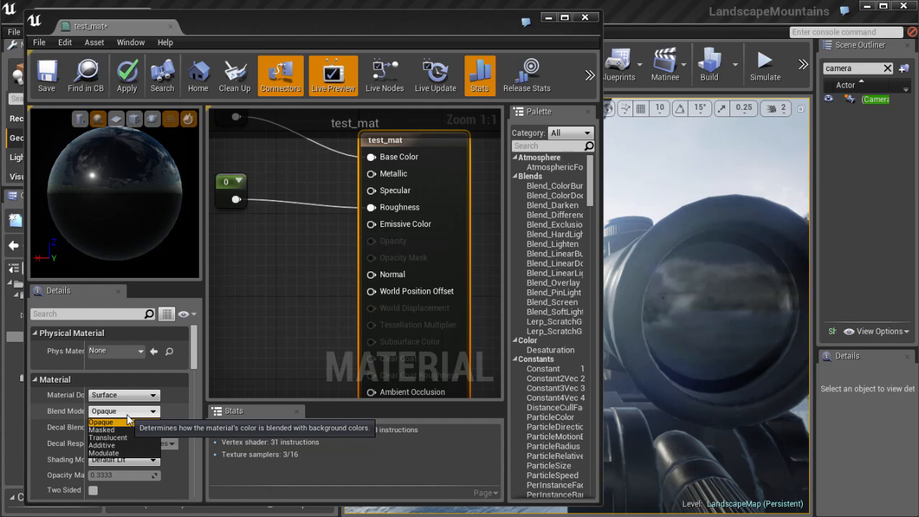
pyautogui.moveTo(205, 393); pyautogui.dragTo(253, 394)
pyautogui.click(162, 414)
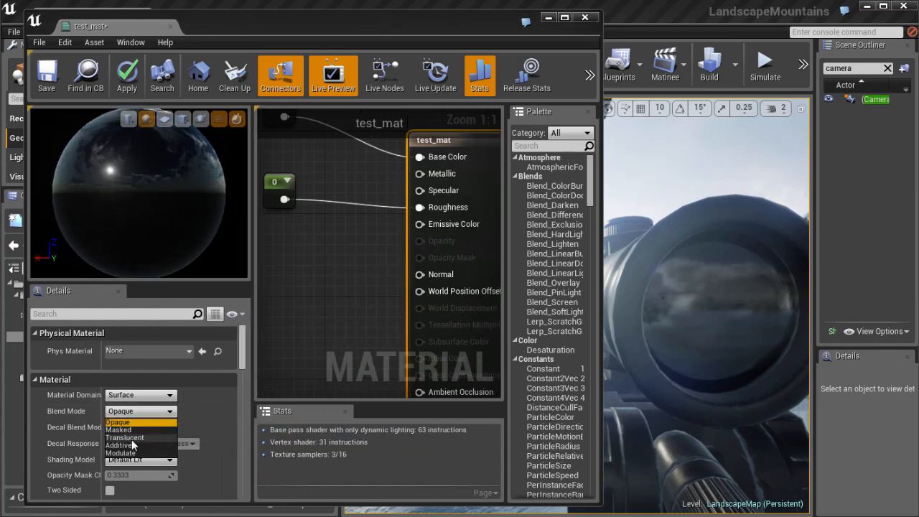
pyautogui.click(129, 438)
pyautogui.click(143, 412)
pyautogui.click(138, 430)
pyautogui.click(167, 411)
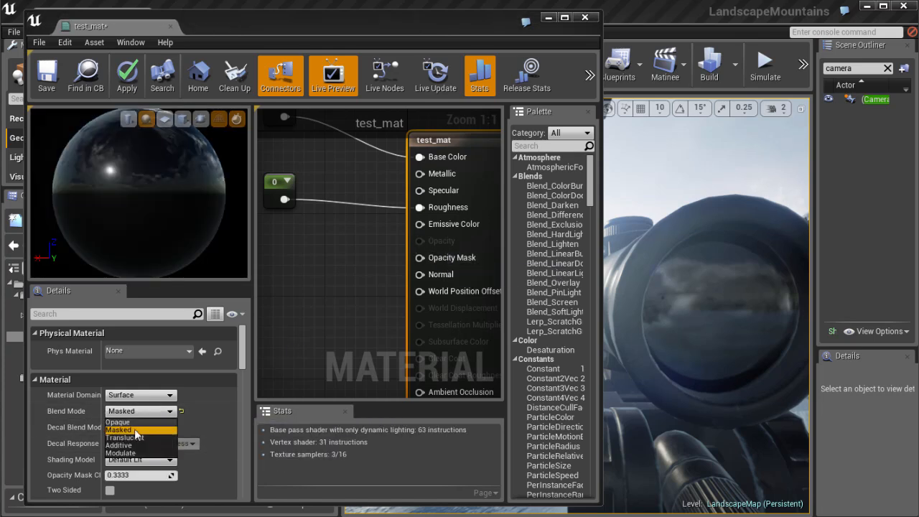
pyautogui.click(129, 438)
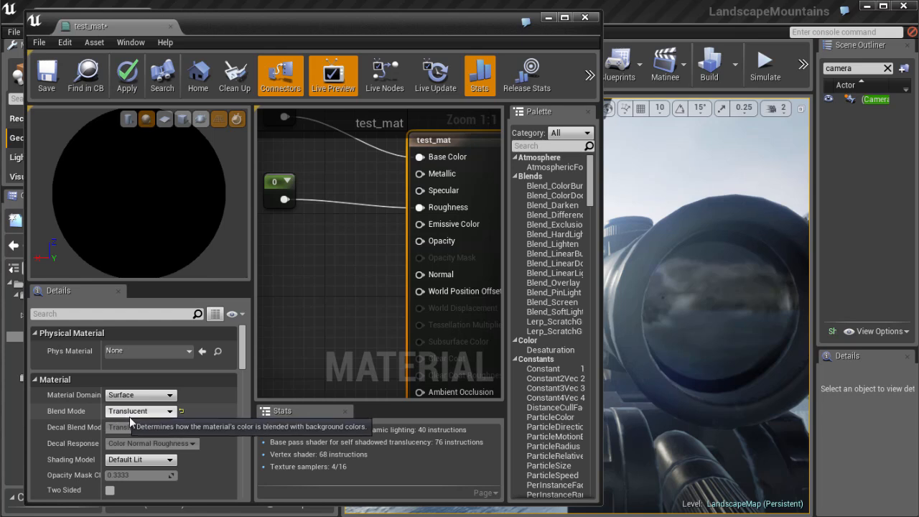
# - Add a Constant node with value 1, connect it to test_mat's Opacity, and apply the material changes
pyautogui.moveTo(297, 332); pyautogui.dragTo(336, 341, button='right')
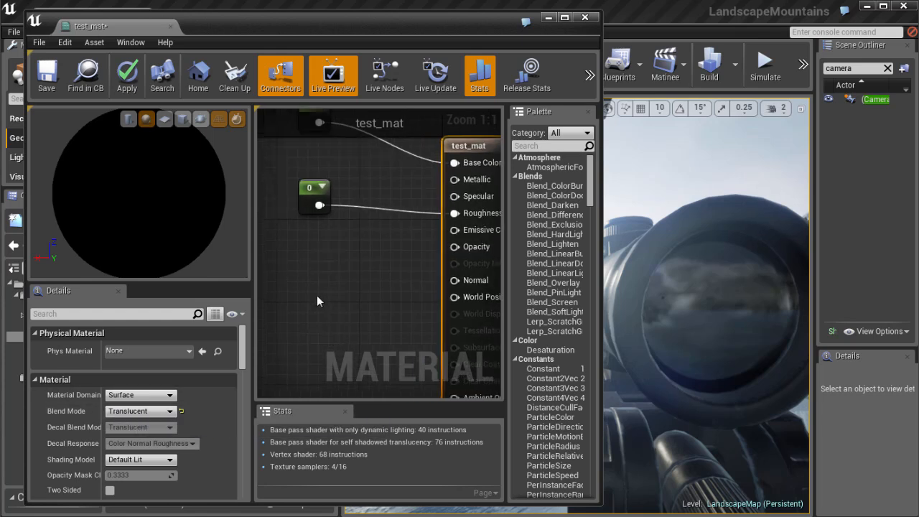
pyautogui.scroll(-1, 317, 296)
pyautogui.moveTo(252, 316); pyautogui.dragTo(229, 318)
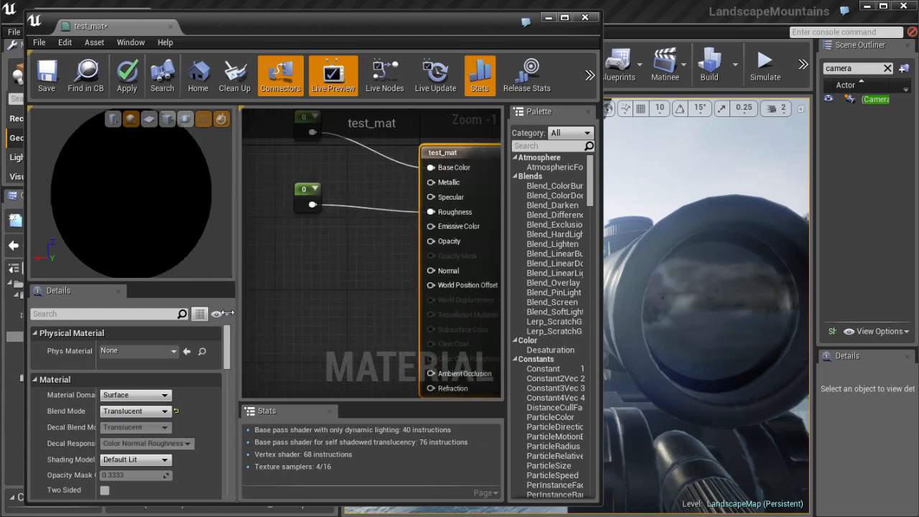
pyautogui.scroll(-5, 169, 397)
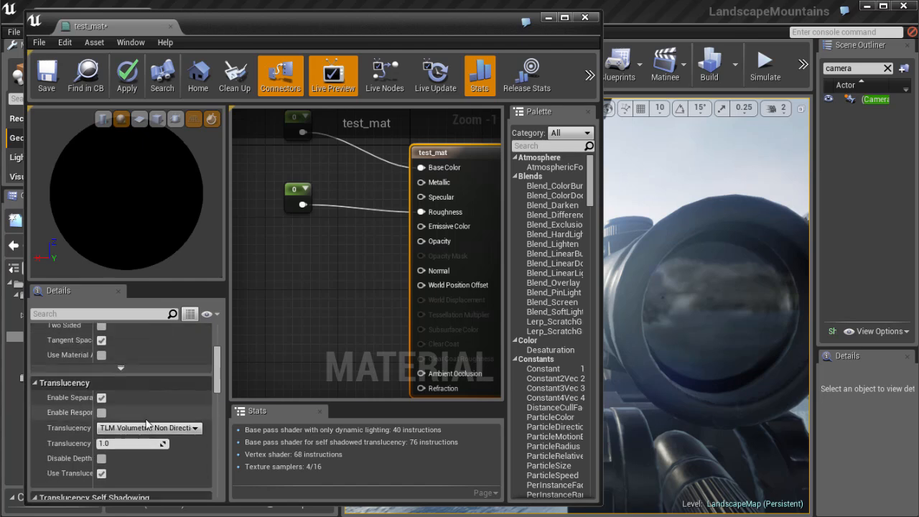
pyautogui.moveTo(317, 288)
pyautogui.mouseDown(button='right')
pyautogui.moveTo(321, 297)
pyautogui.moveTo(315, 281)
pyautogui.mouseUp(button='right')
pyautogui.moveTo(327, 250); pyautogui.dragTo(338, 263, button='right')
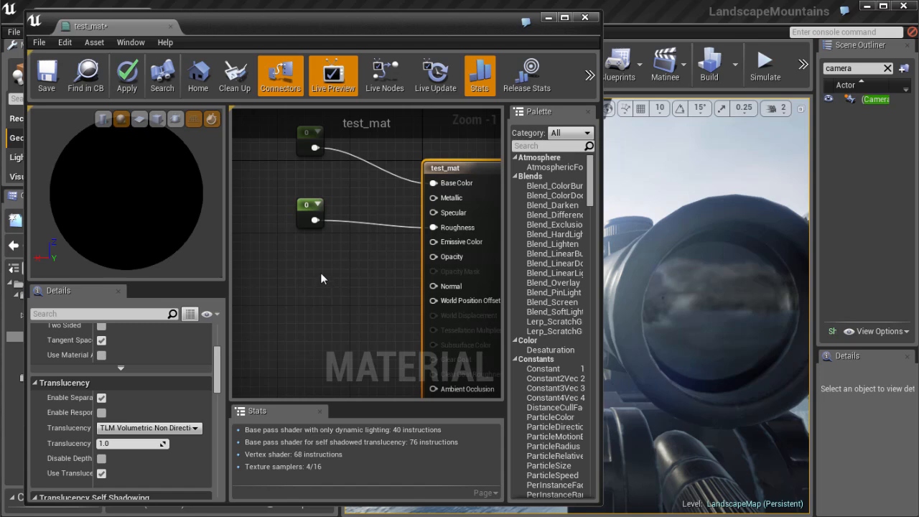
pyautogui.click(318, 277)
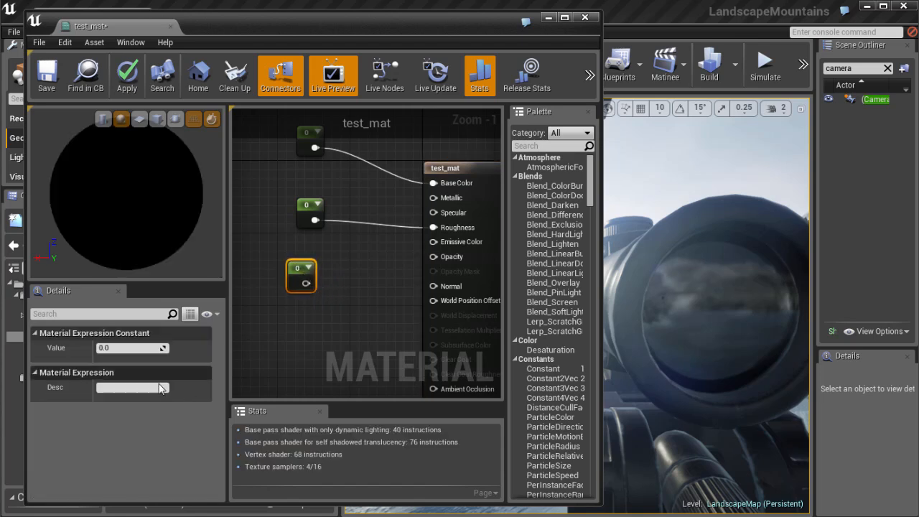
pyautogui.press('Return')
pyautogui.moveTo(311, 284); pyautogui.dragTo(434, 257)
pyautogui.scroll(-1, 433, 257)
pyautogui.click(133, 91)
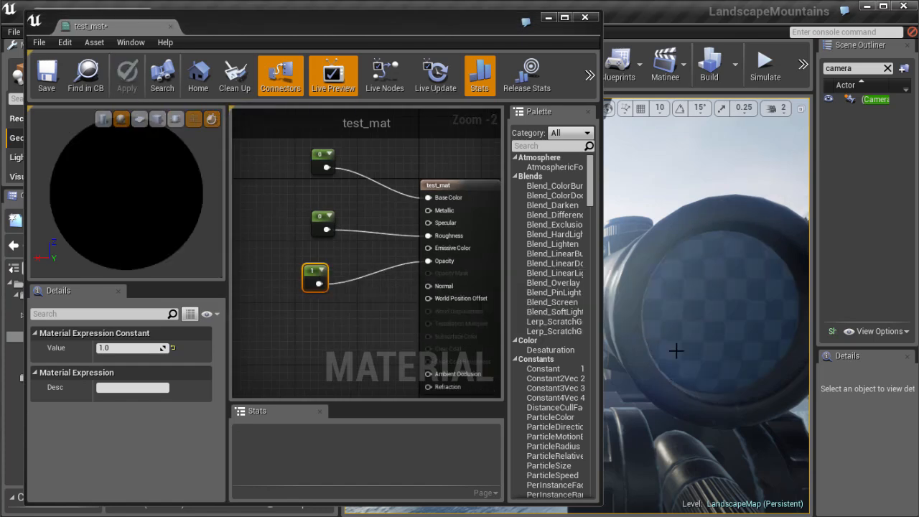
# - Narrow the material editor window and turn the level view to show the whole scope glass beside it
pyautogui.moveTo(677, 351); pyautogui.dragTo(637, 311, button='right')
pyautogui.moveTo(601, 285); pyautogui.dragTo(519, 285)
pyautogui.moveTo(595, 328); pyautogui.dragTo(646, 325, button='right')
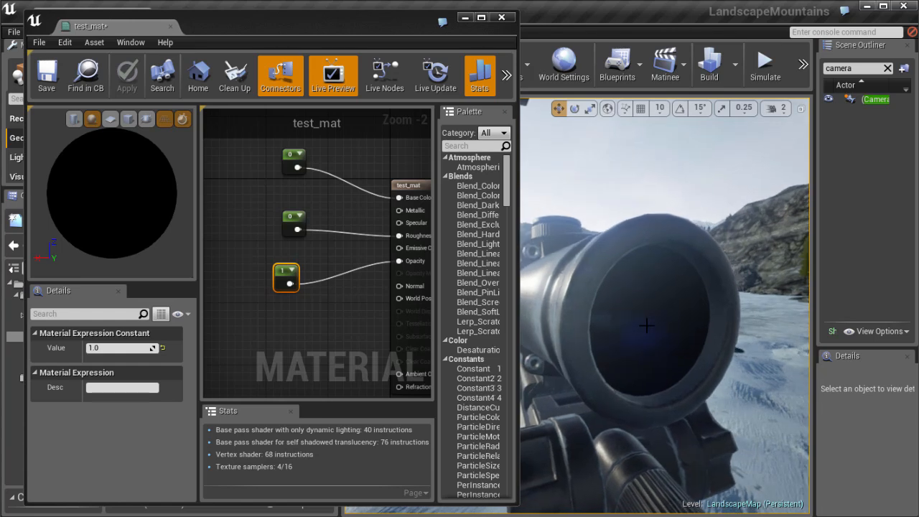
# - Set the Opacity Constant to 0, apply the material changes, and inspect the scope glass in the level
pyautogui.moveTo(271, 301); pyautogui.dragTo(274, 287, button='right')
pyautogui.click(115, 347)
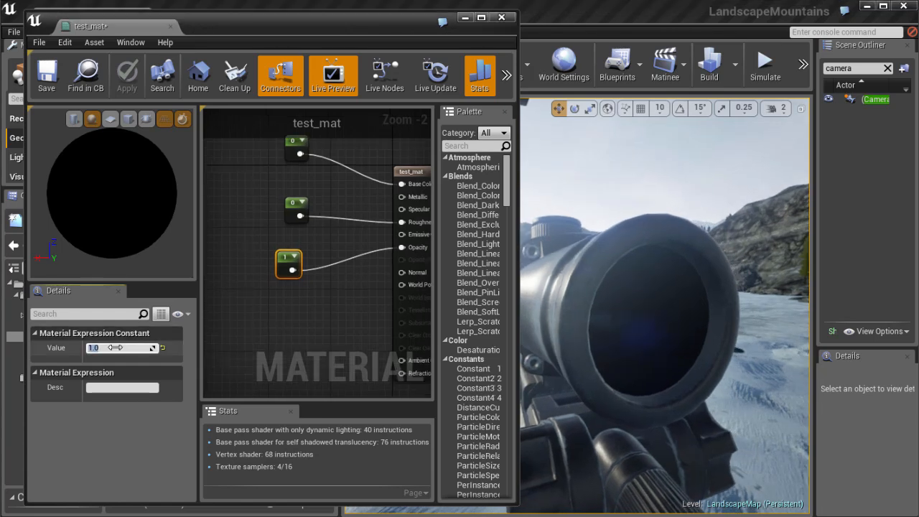
pyautogui.write('0')
pyautogui.press('Return')
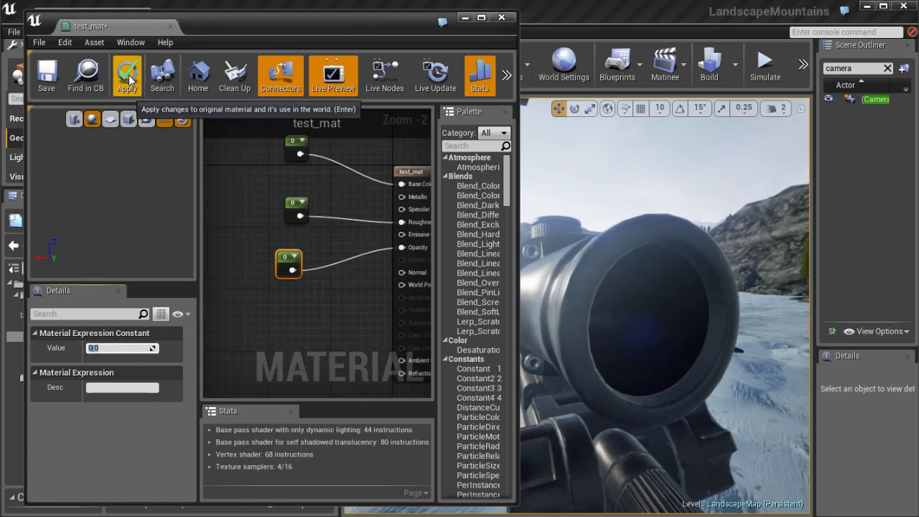
pyautogui.click(128, 75)
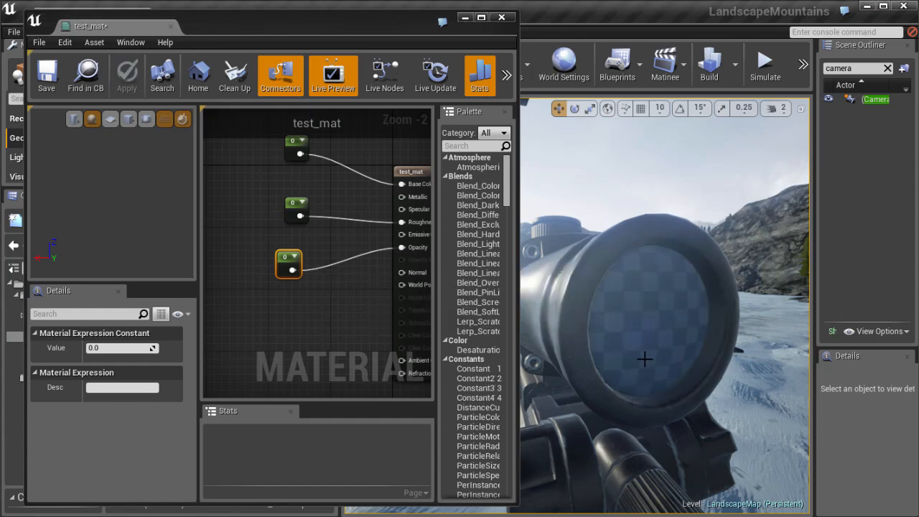
pyautogui.moveTo(645, 359)
pyautogui.keyDown('alt'); pyautogui.mouseDown()
pyautogui.moveTo(577, 354)
pyautogui.moveTo(587, 353)
pyautogui.moveTo(639, 358)
pyautogui.moveTo(538, 365)
pyautogui.moveTo(647, 359)
pyautogui.mouseUp(); pyautogui.keyUp('alt')
# - Set the Opacity Constant to 0.5, apply the material changes, and inspect the scope glass from several angles
pyautogui.moveTo(281, 262); pyautogui.dragTo(289, 262)
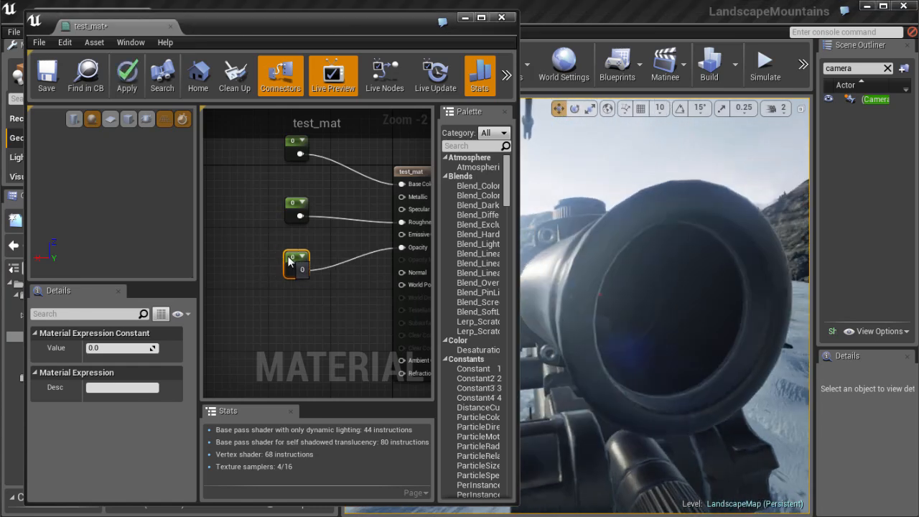
pyautogui.click(114, 349)
pyautogui.write('0.5')
pyautogui.press('Return')
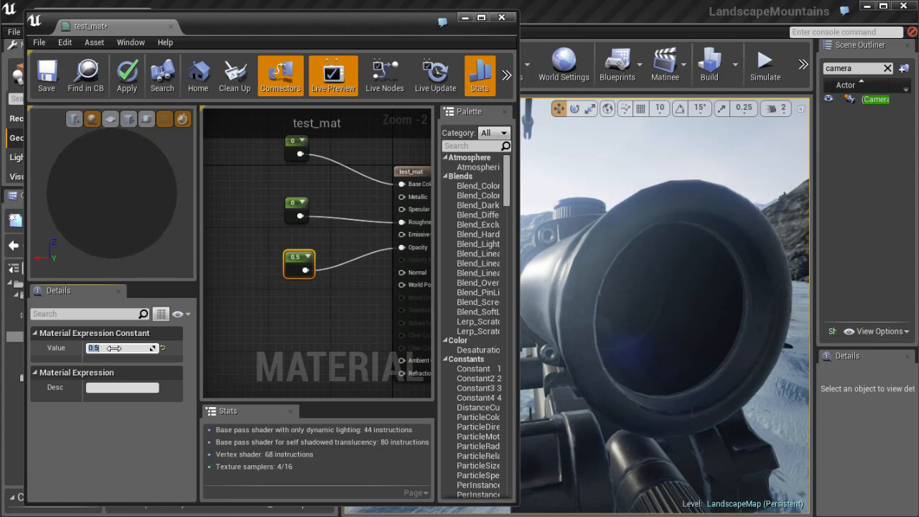
pyautogui.click(127, 74)
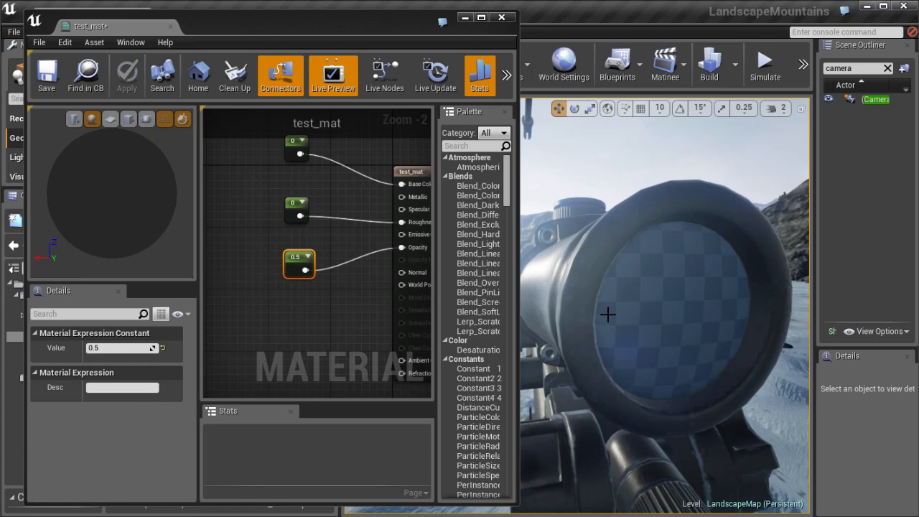
pyautogui.moveTo(614, 329)
pyautogui.keyDown('alt'); pyautogui.mouseDown()
pyautogui.moveTo(519, 322)
pyautogui.moveTo(649, 335)
pyautogui.moveTo(607, 320)
pyautogui.moveTo(550, 328)
pyautogui.moveTo(641, 342)
pyautogui.moveTo(628, 336)
pyautogui.mouseUp(); pyautogui.keyUp('alt')
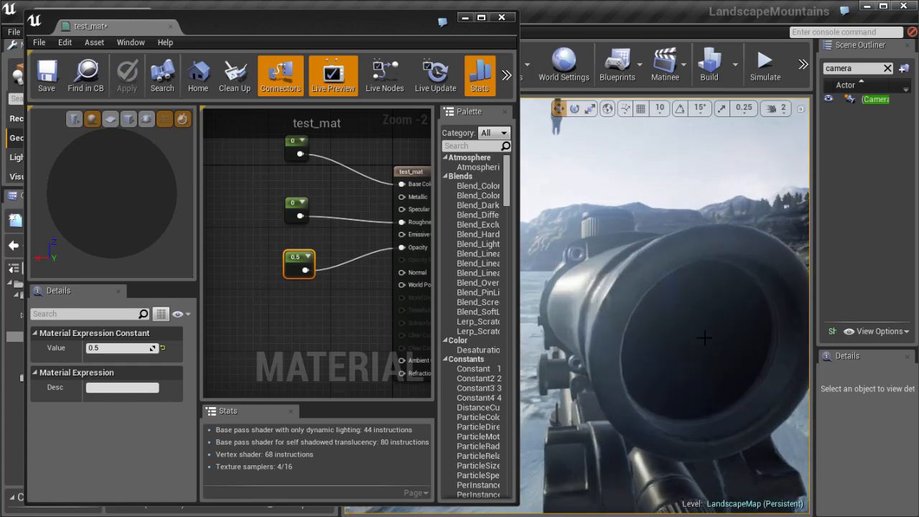
pyautogui.moveTo(702, 339)
pyautogui.keyDown('alt'); pyautogui.mouseDown()
pyautogui.moveTo(661, 328)
pyautogui.moveTo(711, 336)
pyautogui.mouseUp(); pyautogui.keyUp('alt')
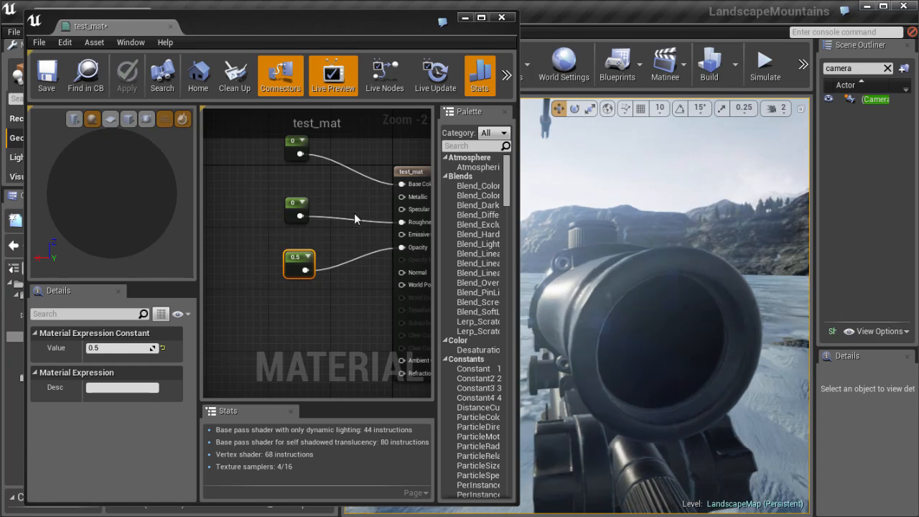
# - Rearrange the Base Color, Roughness and Opacity Constant nodes in a staggered column beside the test_mat output node
pyautogui.moveTo(354, 213); pyautogui.dragTo(332, 258, button='right')
pyautogui.moveTo(279, 168); pyautogui.dragTo(286, 183)
pyautogui.click(272, 235)
pyautogui.moveTo(269, 286); pyautogui.dragTo(260, 285)
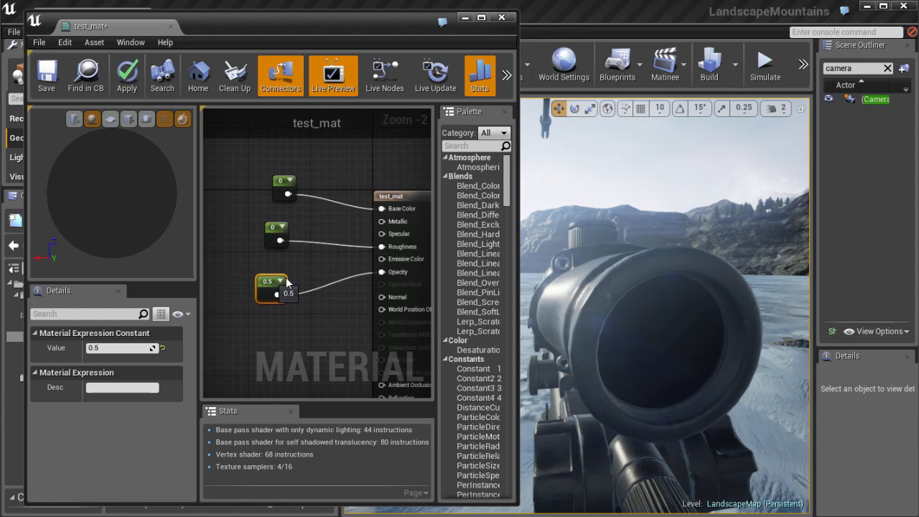
pyautogui.moveTo(338, 259); pyautogui.dragTo(321, 262, button='right')
pyautogui.moveTo(262, 184); pyautogui.dragTo(271, 193)
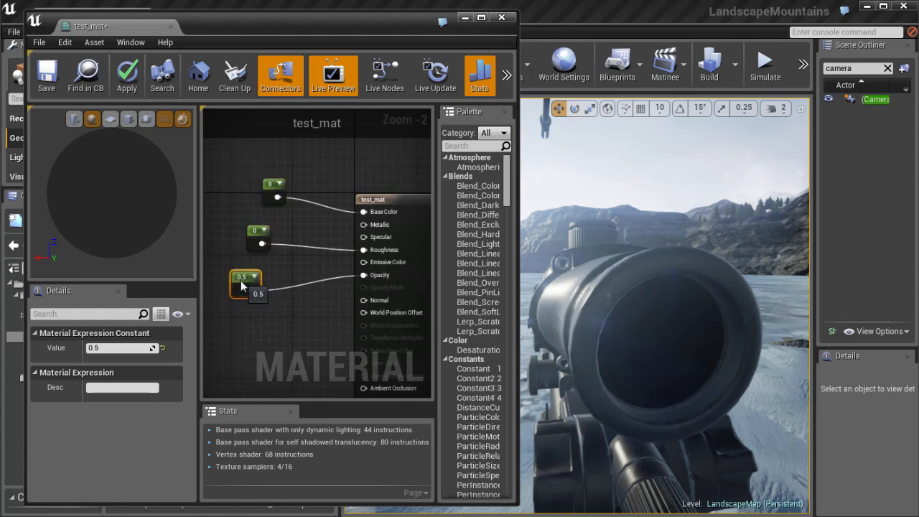
pyautogui.moveTo(272, 184); pyautogui.dragTo(280, 195)
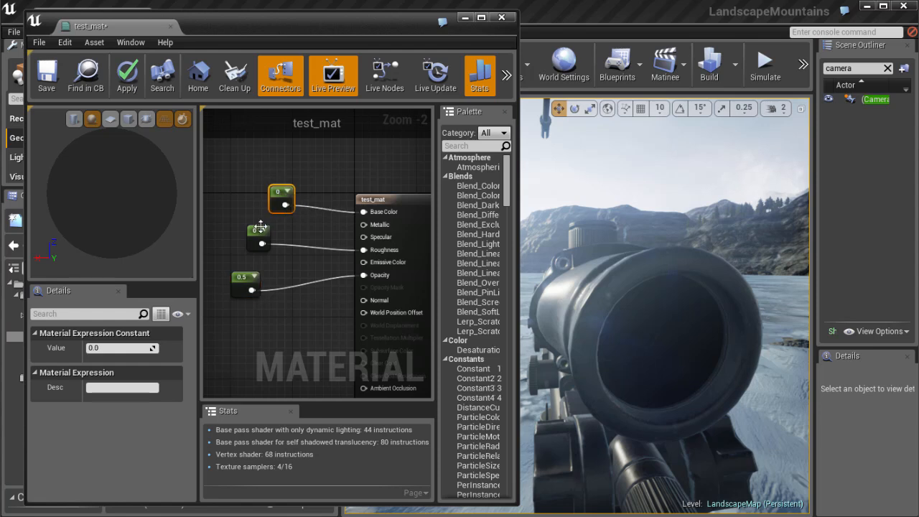
pyautogui.moveTo(256, 239); pyautogui.dragTo(249, 245)
pyautogui.moveTo(243, 277); pyautogui.dragTo(234, 279)
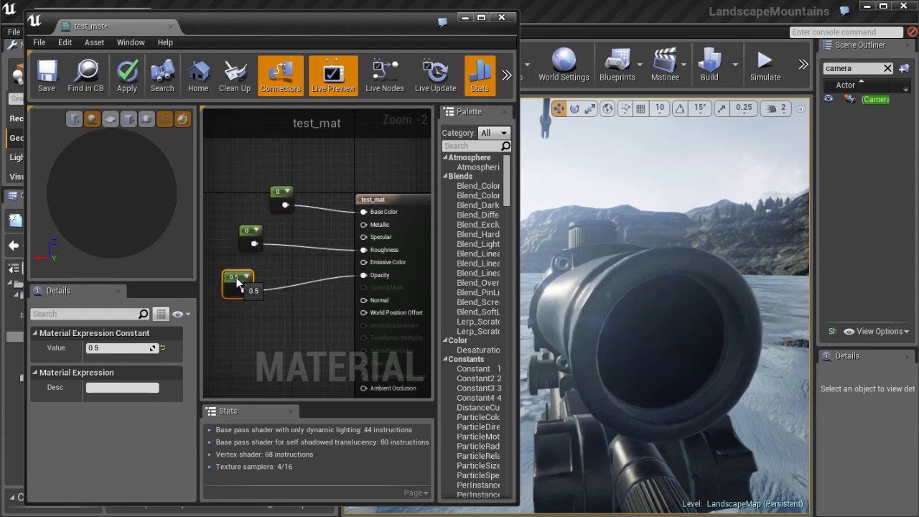
pyautogui.moveTo(272, 264); pyautogui.dragTo(287, 264, button='right')
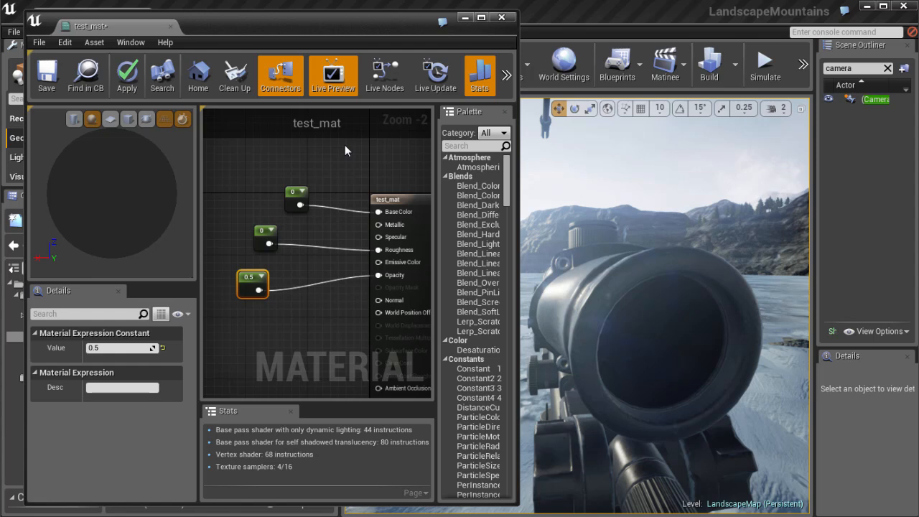
pyautogui.moveTo(333, 182); pyautogui.dragTo(332, 194, button='right')
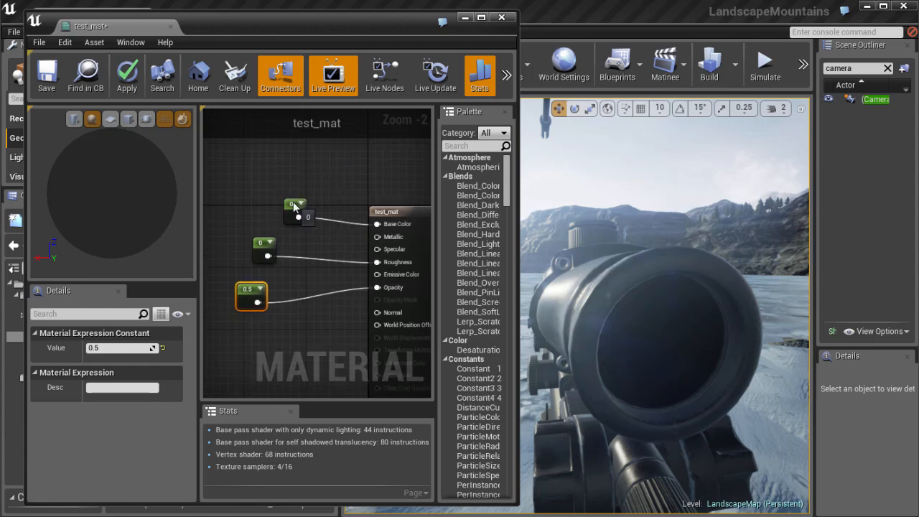
pyautogui.moveTo(294, 206); pyautogui.dragTo(294, 196)
pyautogui.moveTo(265, 247); pyautogui.dragTo(257, 239)
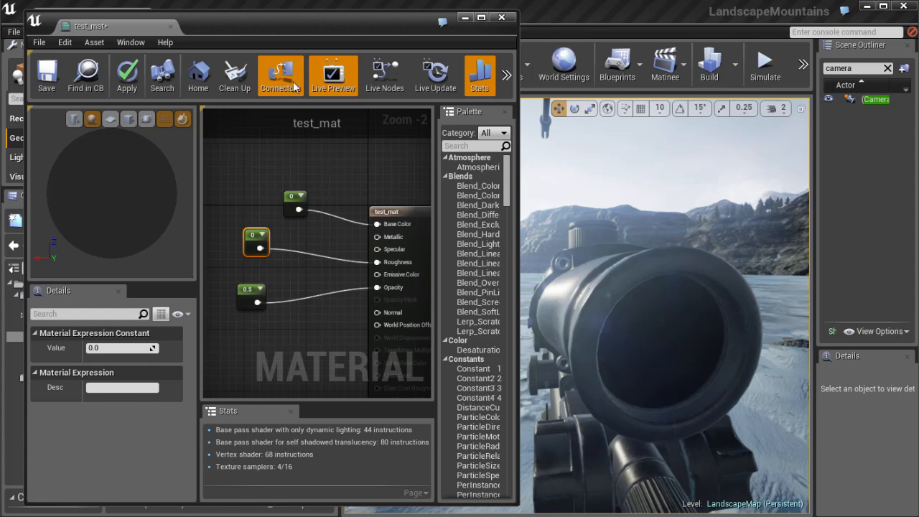
# - Close the test_mat material editor and view the scope in the level from a slightly different angle
pyautogui.moveTo(292, 18); pyautogui.dragTo(304, 15)
pyautogui.moveTo(326, 290); pyautogui.dragTo(320, 245, button='right')
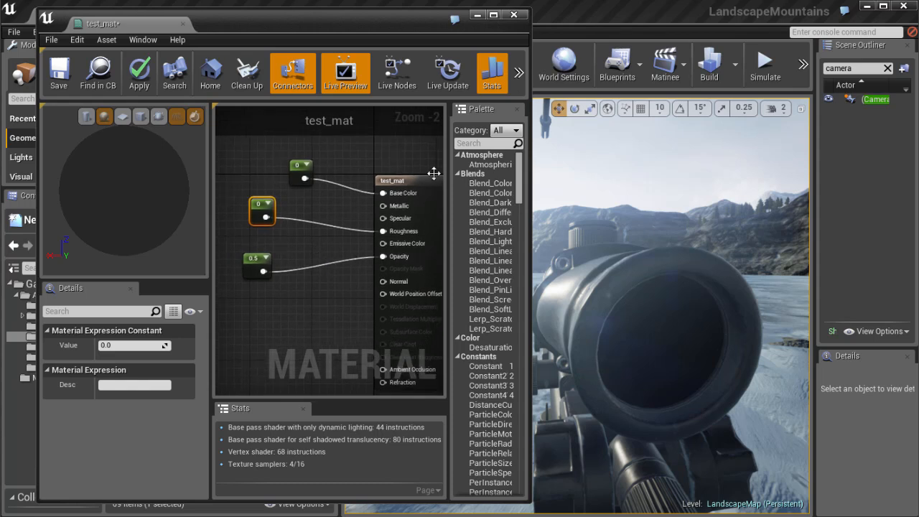
pyautogui.click(183, 23)
pyautogui.click(571, 329)
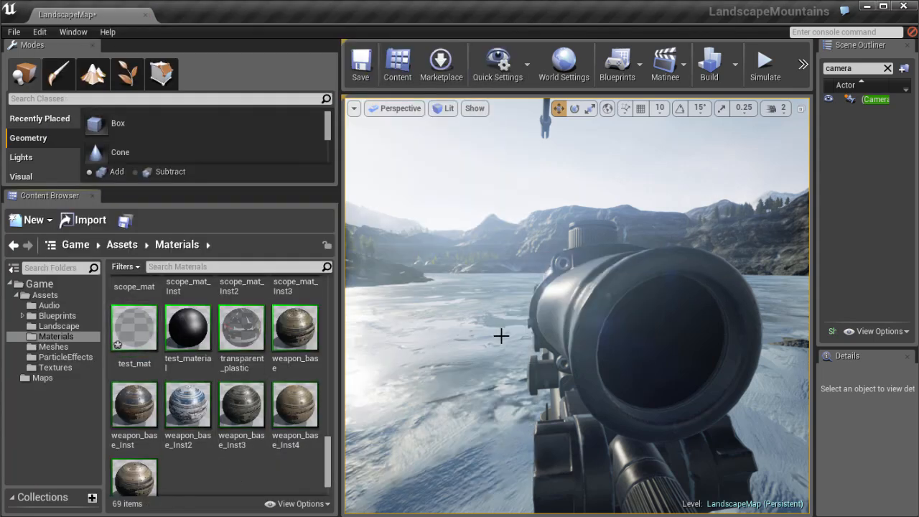
pyautogui.moveTo(500, 336); pyautogui.dragTo(523, 336, button='right')
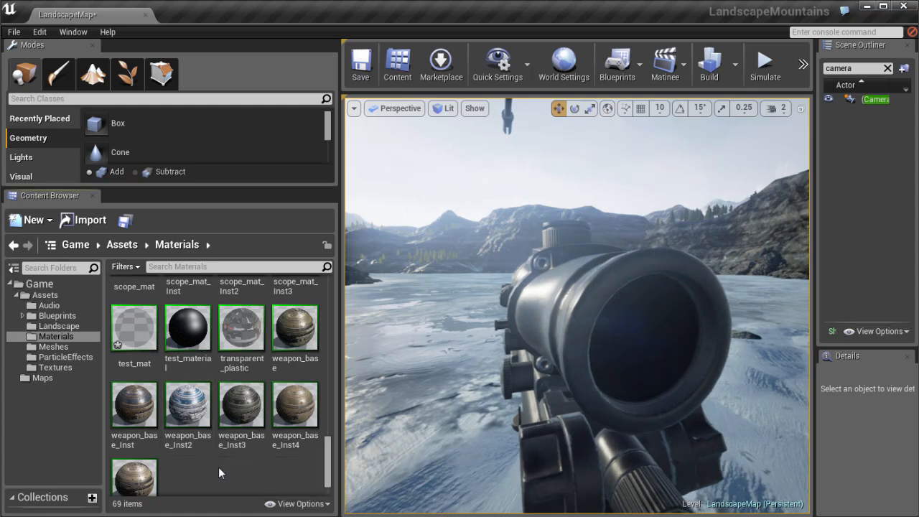
# - Create a new Material Function named test_mat_glass in the Materials folder
pyautogui.scroll(-1, 218, 467)
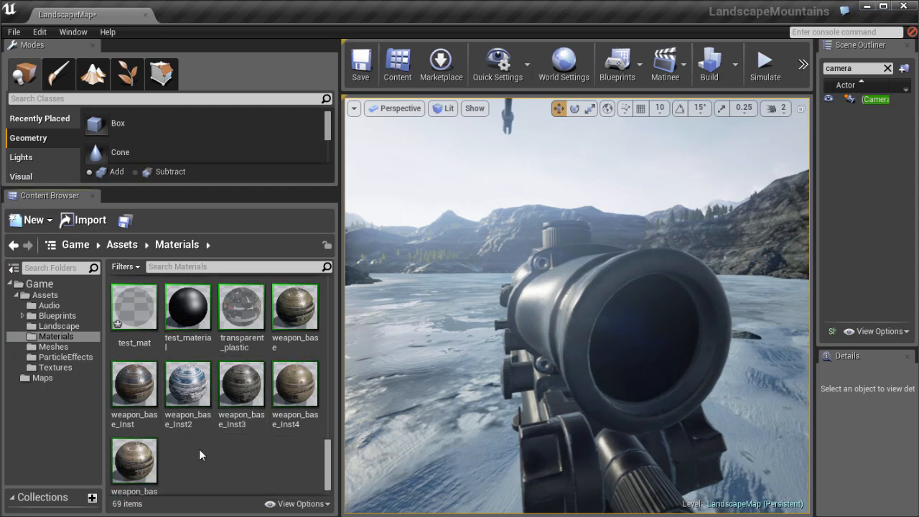
pyautogui.click(30, 220)
pyautogui.moveTo(41, 431)
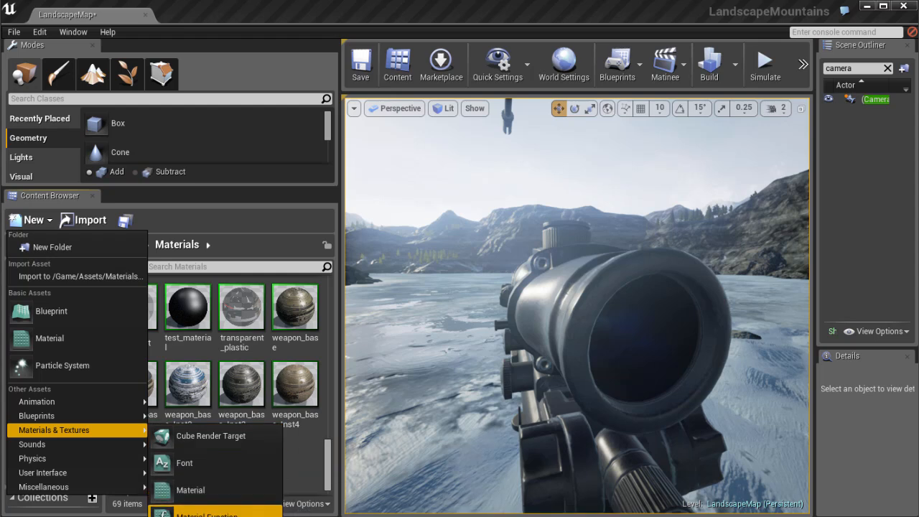
pyautogui.click(206, 515)
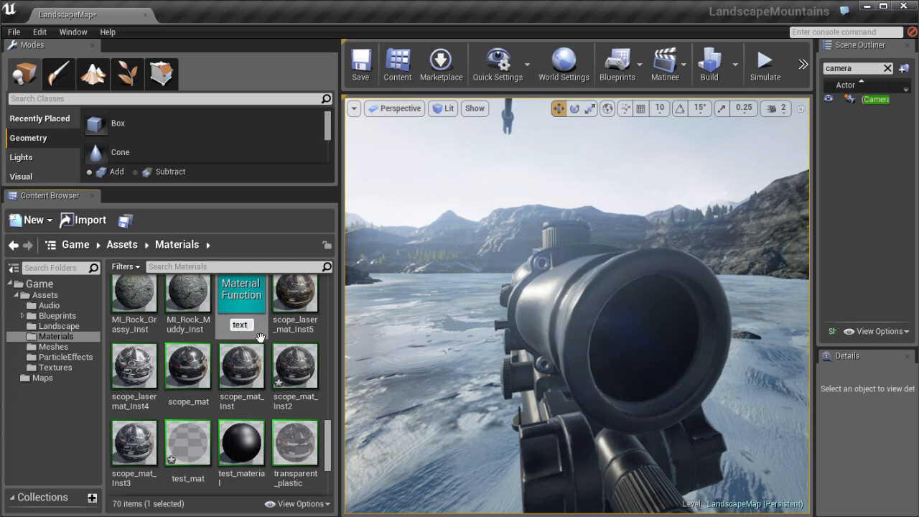
pyautogui.write('test_mat')
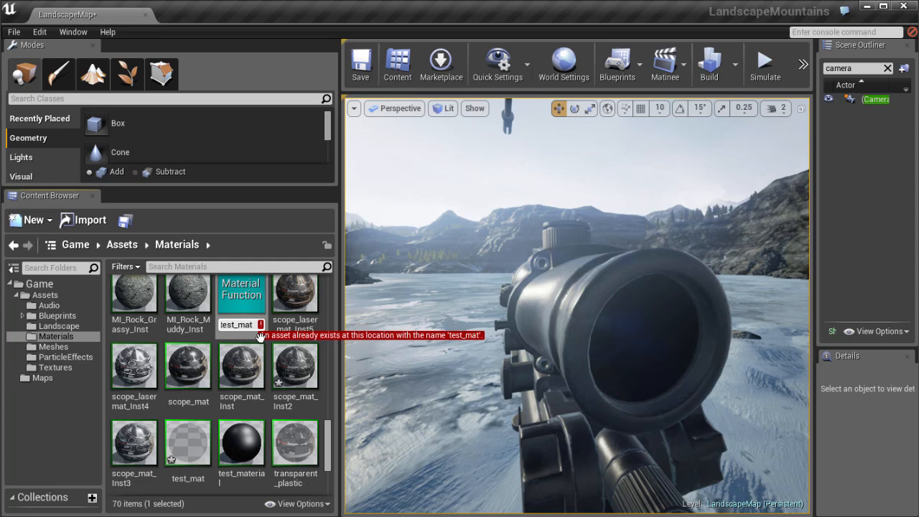
pyautogui.write('_g')
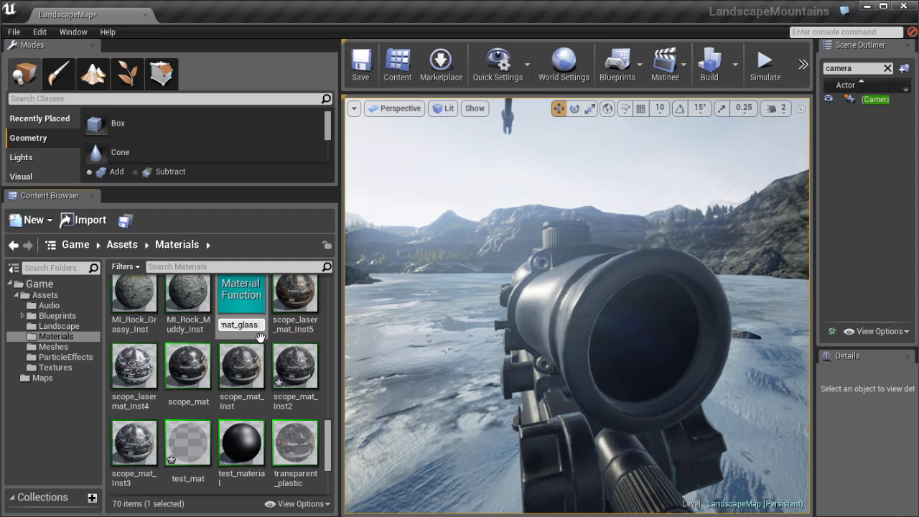
pyautogui.write('lass')
pyautogui.press('Return')
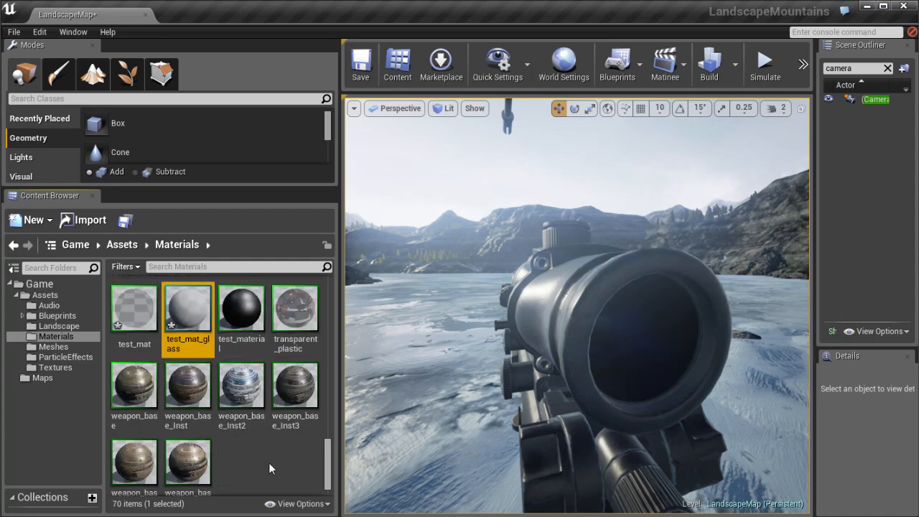
# - Open test_mat_glass in a widened editor window and move its Output Result node toward the right side of the graph
pyautogui.doubleClick(187, 310)
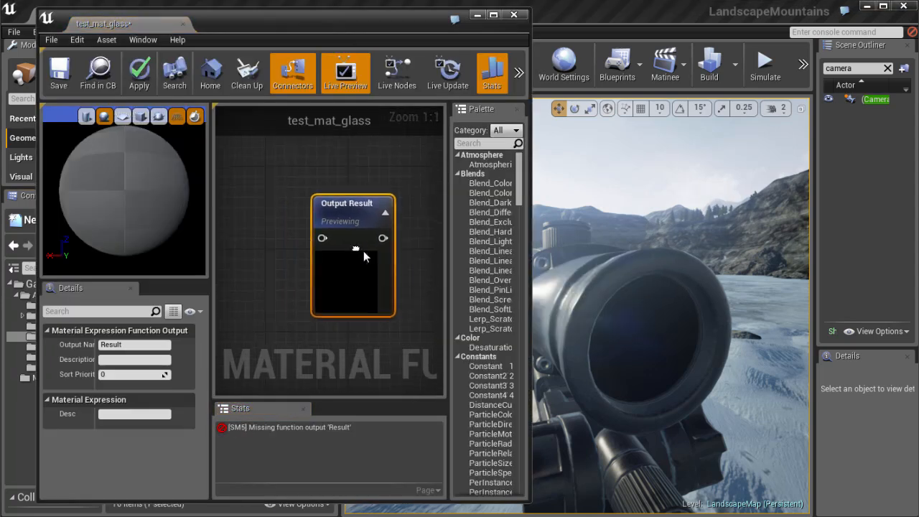
pyautogui.moveTo(529, 19); pyautogui.dragTo(778, 45)
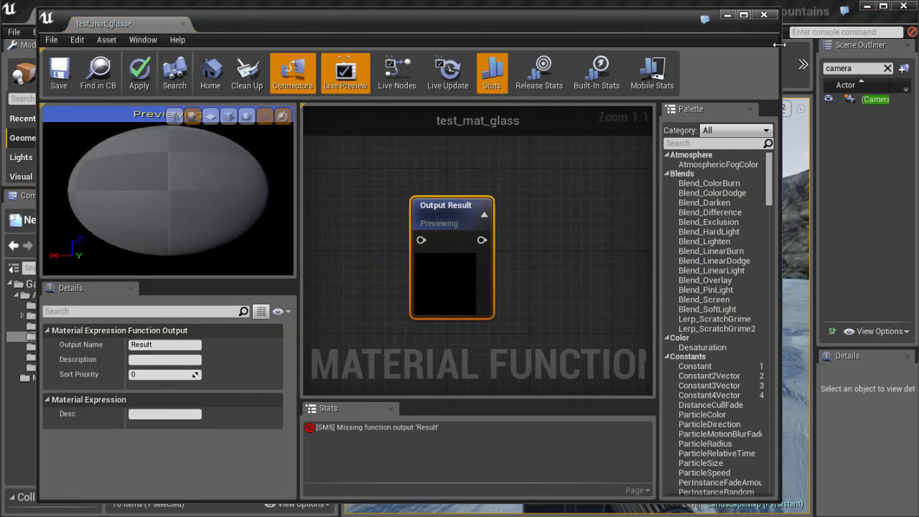
pyautogui.moveTo(453, 214); pyautogui.dragTo(554, 216)
pyautogui.scroll(-2, 554, 215)
pyautogui.moveTo(519, 215); pyautogui.dragTo(516, 219, button='right')
pyautogui.moveTo(543, 229); pyautogui.dragTo(566, 194)
pyautogui.moveTo(511, 201); pyautogui.dragTo(539, 231, button='right')
pyautogui.moveTo(595, 212); pyautogui.dragTo(551, 184)
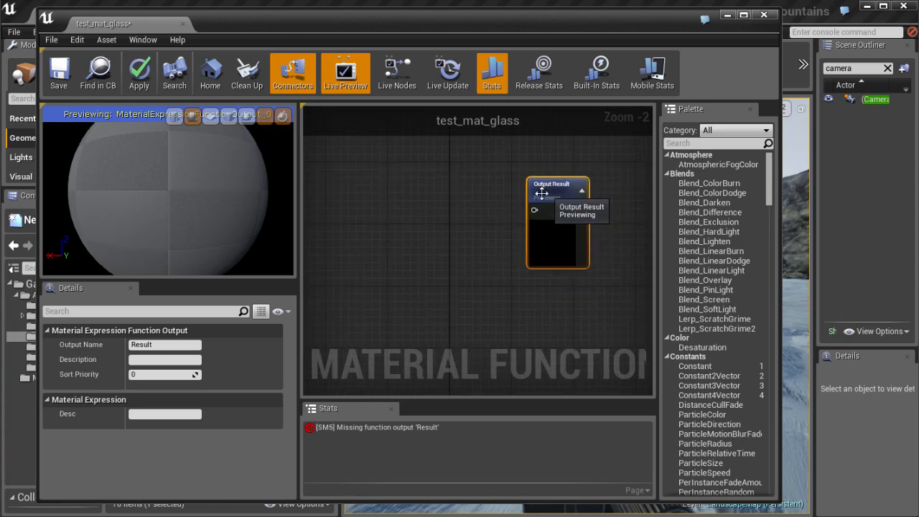
pyautogui.moveTo(462, 226); pyautogui.dragTo(475, 249, button='right')
pyautogui.scroll(1, 449, 242)
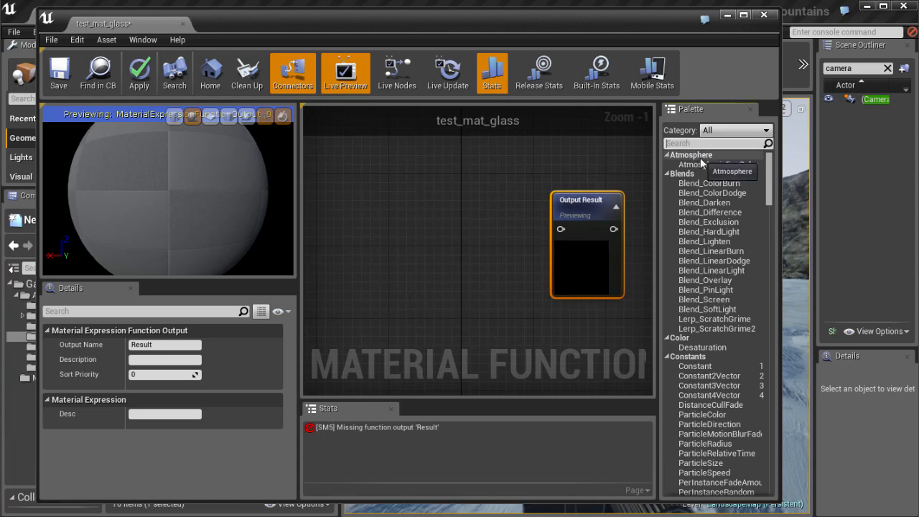
# - Add a MakeMaterialAttributes node to test_mat_glass and connect its output to the Output Result node
pyautogui.write('make')
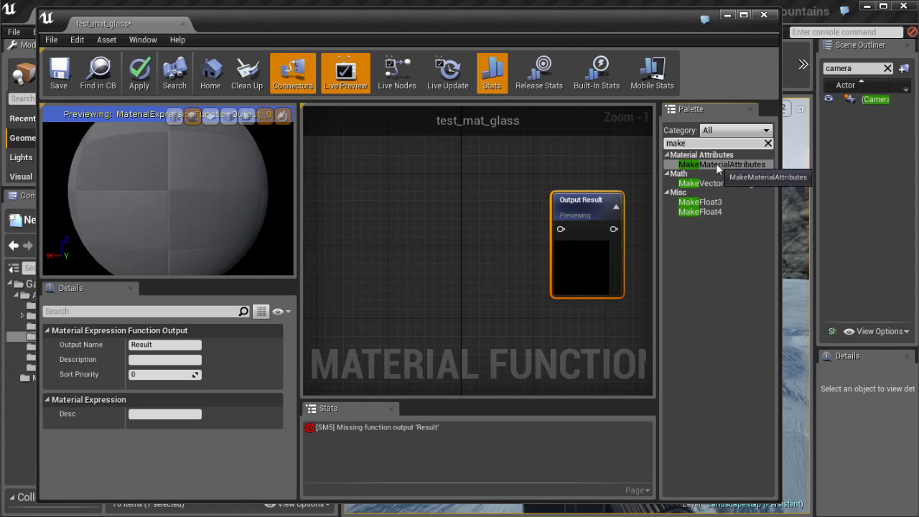
pyautogui.moveTo(716, 164); pyautogui.dragTo(396, 205)
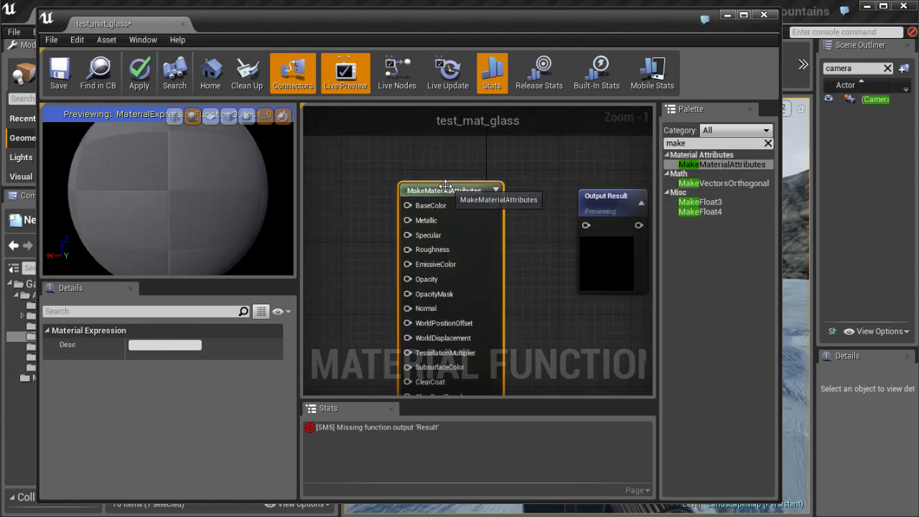
pyautogui.scroll(-2, 460, 191)
pyautogui.moveTo(452, 158); pyautogui.dragTo(550, 211)
pyautogui.click(560, 190)
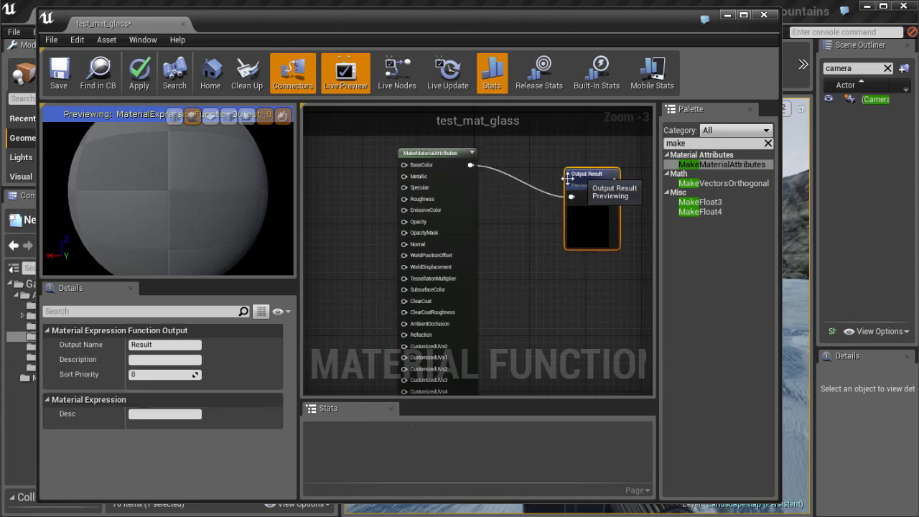
pyautogui.scroll(2, 431, 241)
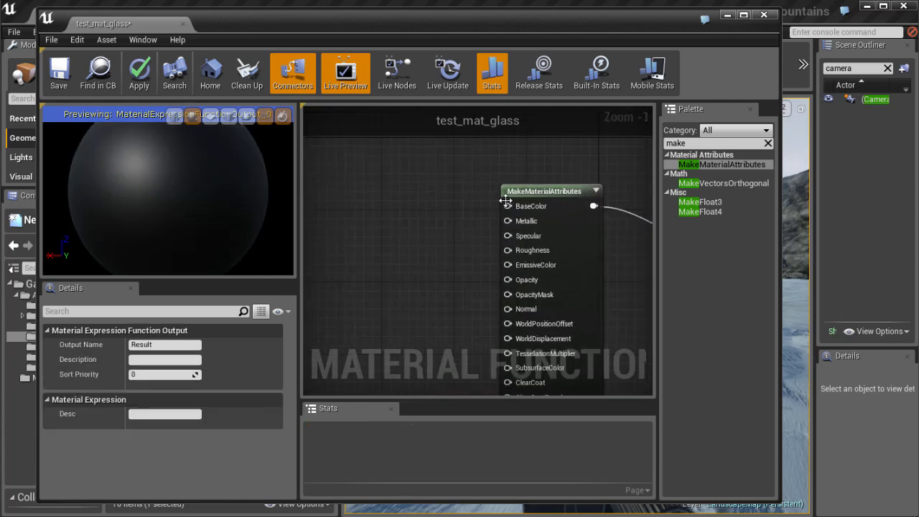
pyautogui.scroll(-3, 505, 201)
pyautogui.moveTo(511, 162); pyautogui.dragTo(527, 163)
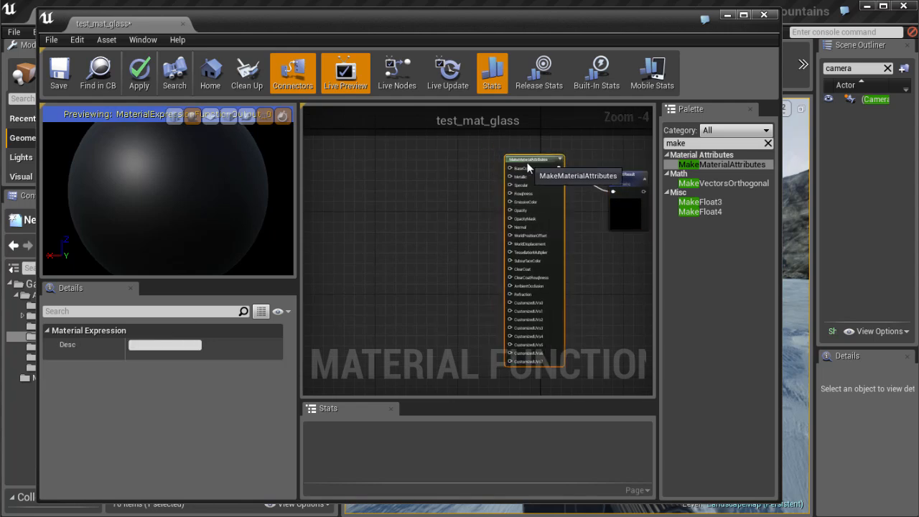
# - Add two Constant nodes with value 0 and connect them to the BaseColor and Roughness inputs of MakeMaterialAttributes
pyautogui.scroll(3, 402, 266)
pyautogui.moveTo(477, 254); pyautogui.dragTo(404, 259, button='right')
pyautogui.moveTo(424, 235)
pyautogui.mouseDown(button='right')
pyautogui.moveTo(437, 227)
pyautogui.moveTo(415, 238)
pyautogui.mouseUp(button='right')
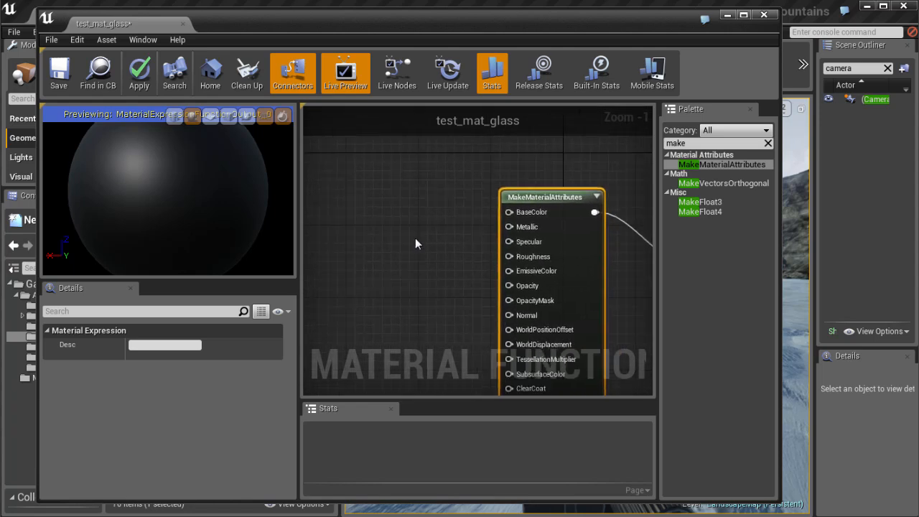
pyautogui.click(394, 189)
pyautogui.moveTo(397, 205); pyautogui.dragTo(505, 214)
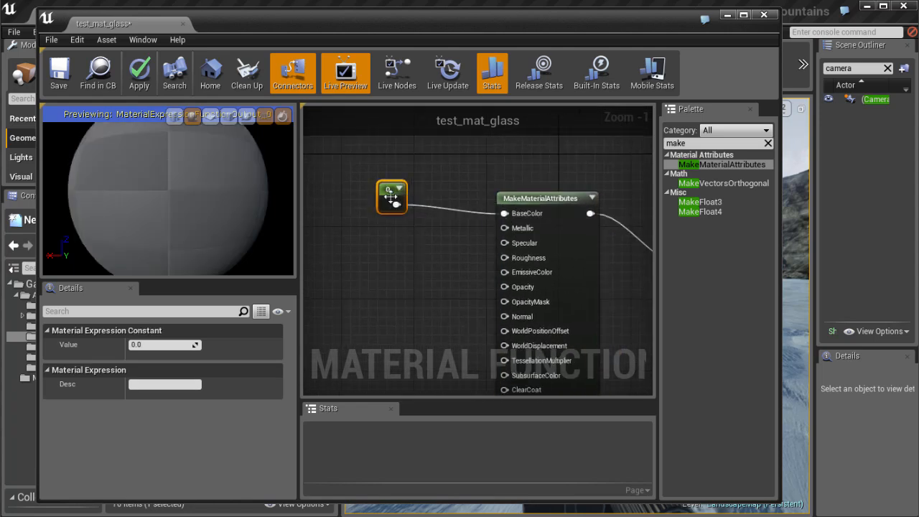
pyautogui.click(382, 256)
pyautogui.moveTo(382, 256); pyautogui.dragTo(505, 258)
# - Check the glossy result on the preview sphere, apply the test_mat_glass changes and close its editor
pyautogui.moveTo(223, 195); pyautogui.dragTo(136, 211)
pyautogui.scroll(-3, 223, 229)
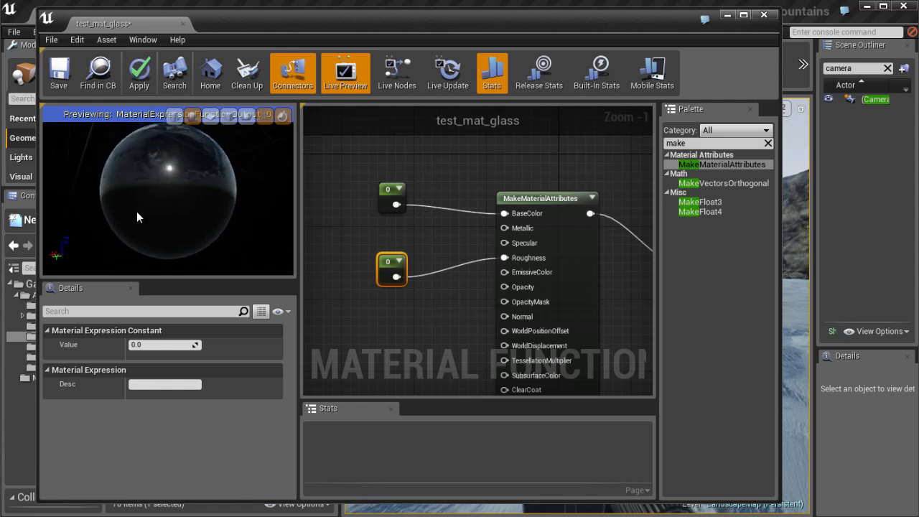
pyautogui.moveTo(232, 29); pyautogui.dragTo(221, 28)
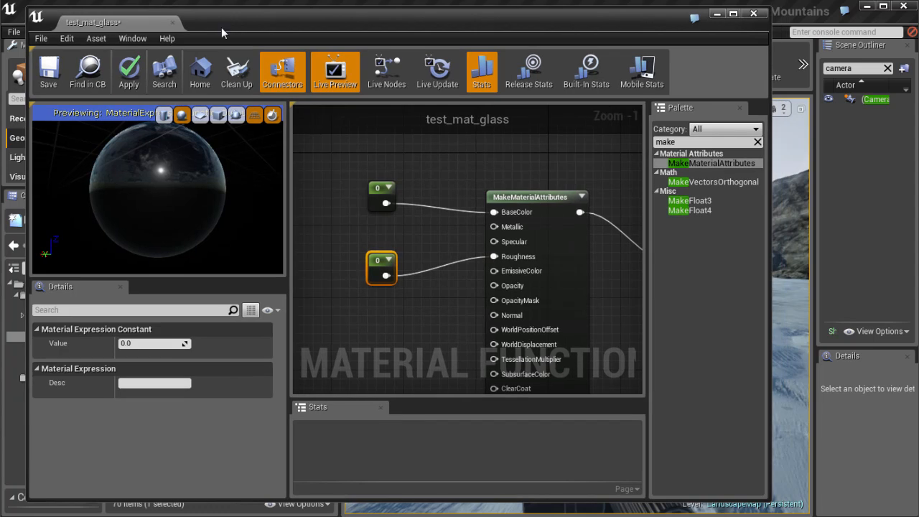
pyautogui.click(128, 72)
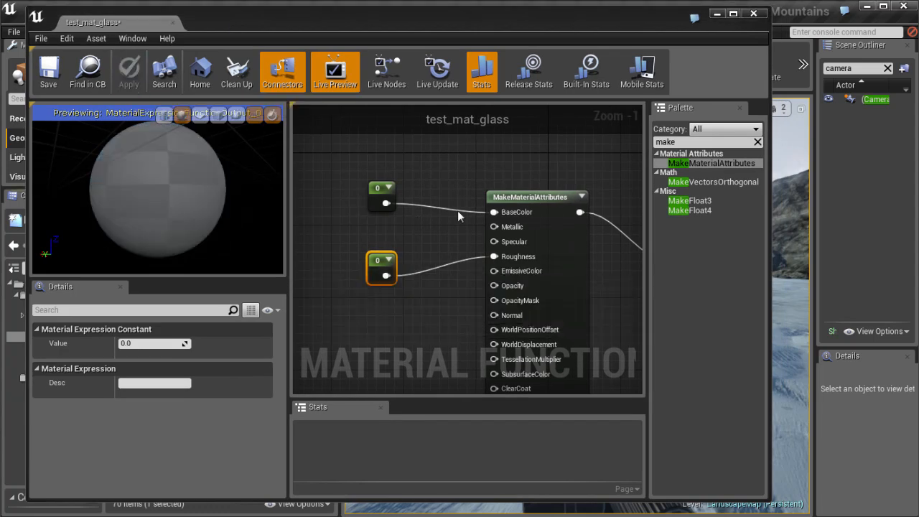
pyautogui.click(757, 14)
pyautogui.click(263, 458)
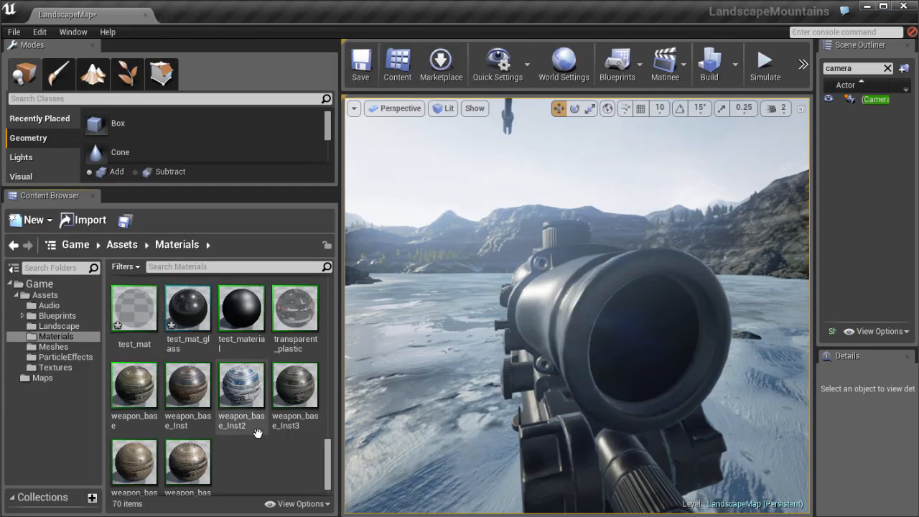
pyautogui.scroll(-1, 258, 433)
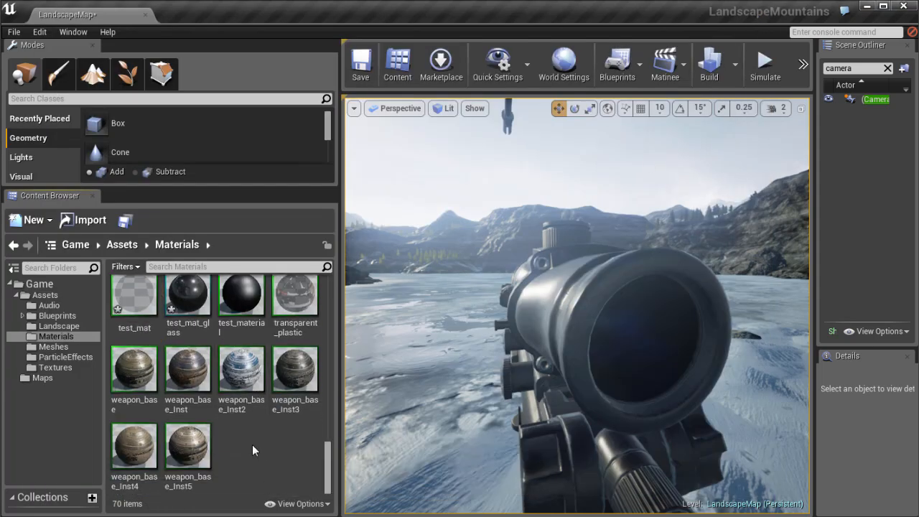
pyautogui.scroll(1, 252, 448)
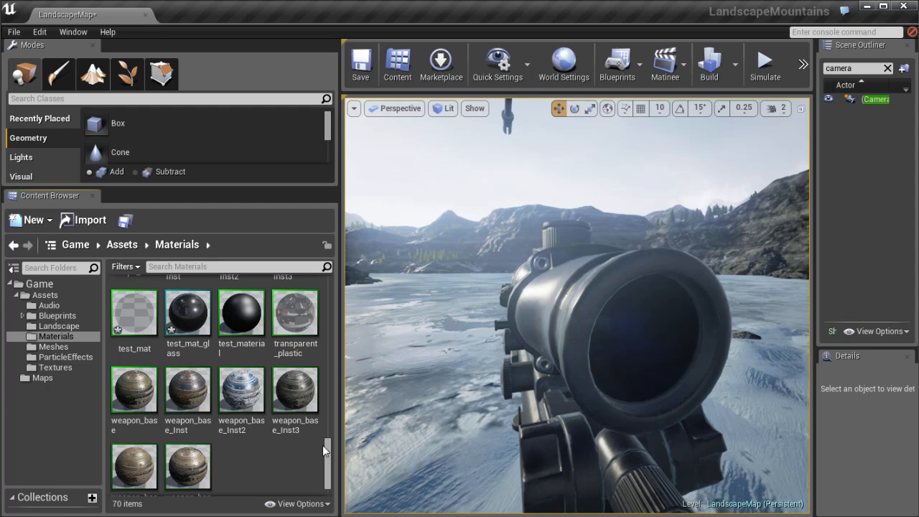
pyautogui.scroll(-1, 324, 447)
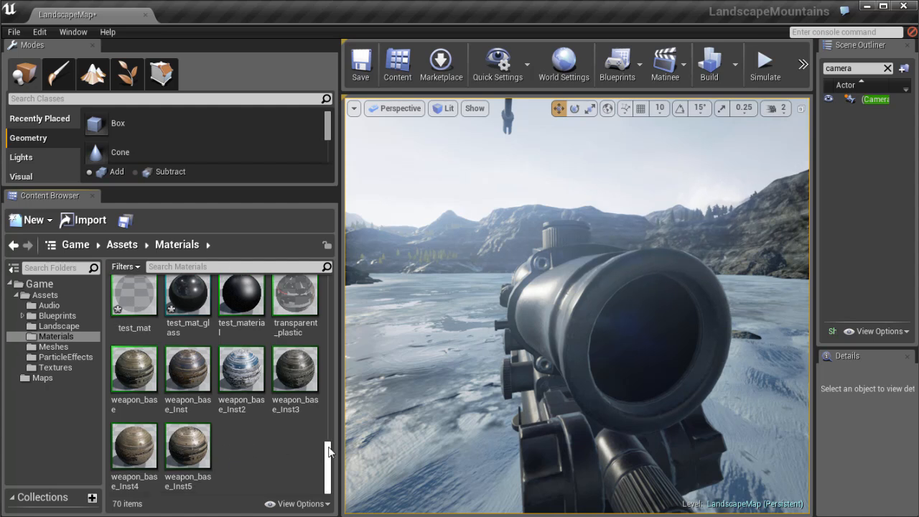
pyautogui.scroll(1, 330, 443)
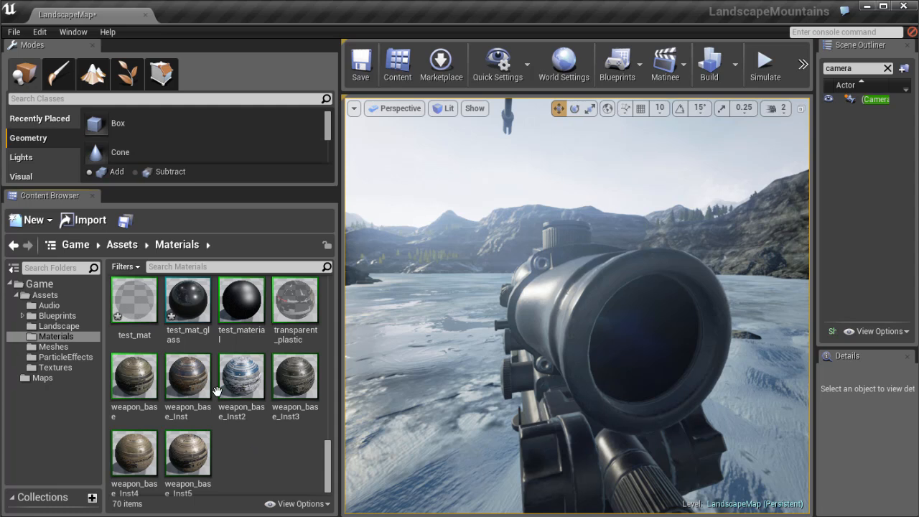
# - Create a new Material named blend_test_material in the Materials folder
pyautogui.click(33, 220)
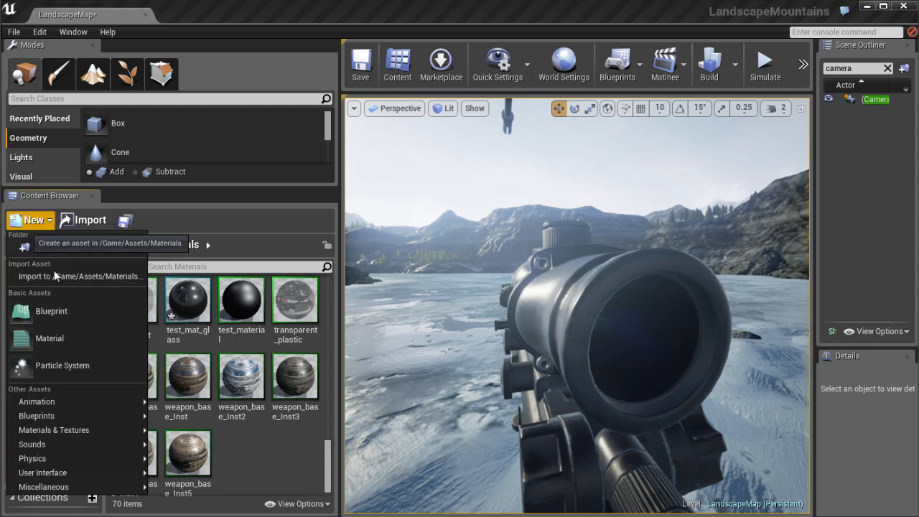
pyautogui.click(49, 338)
pyautogui.write('blend_')
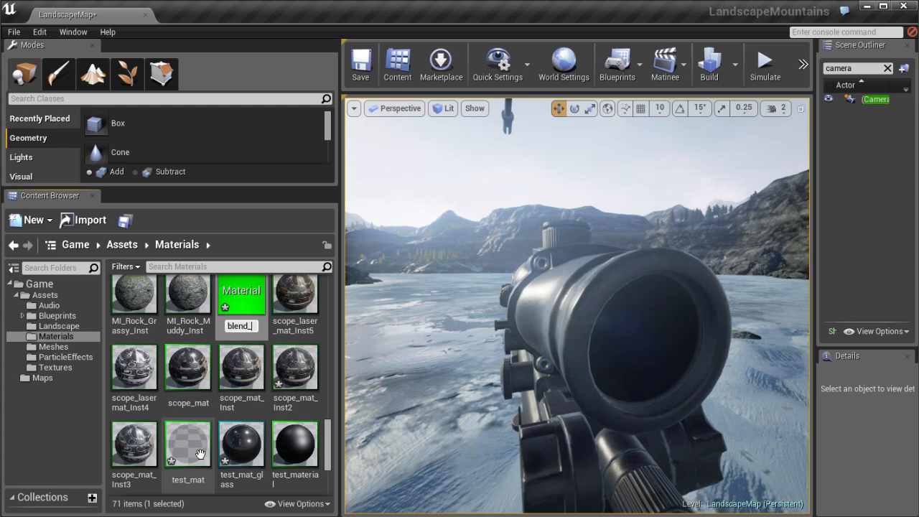
pyautogui.write('t_material')
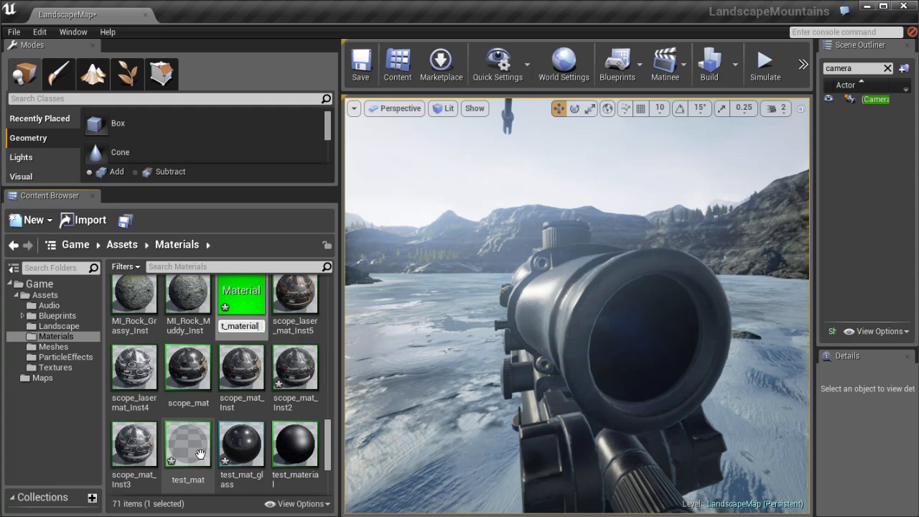
pyautogui.press('Return')
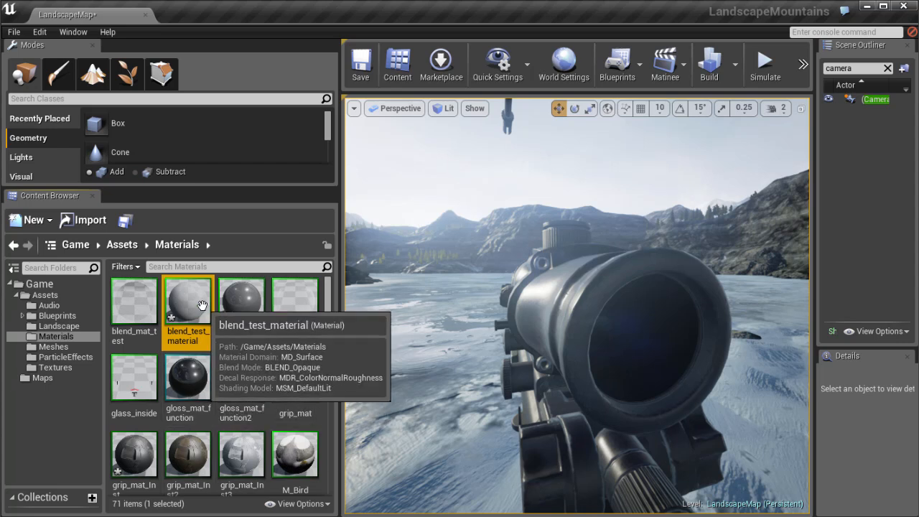
# - Open blend_test_material in an enlarged editor window with free graph space in front of its output node
pyautogui.doubleClick(188, 301)
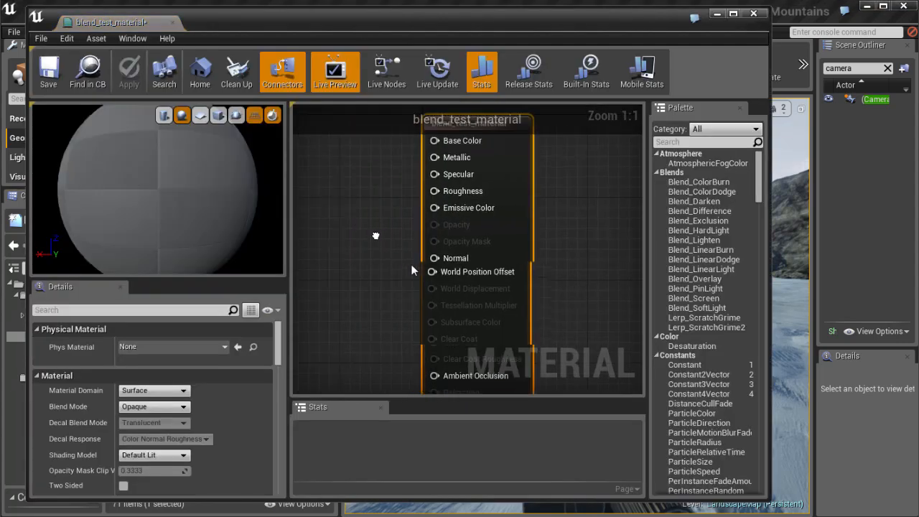
pyautogui.moveTo(502, 15); pyautogui.dragTo(497, 10)
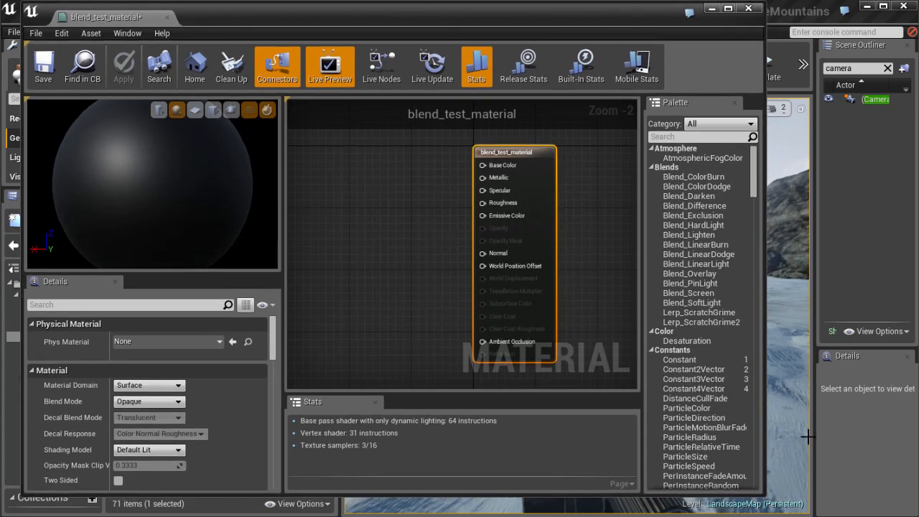
pyautogui.moveTo(766, 496); pyautogui.dragTo(801, 480)
pyautogui.moveTo(423, 213); pyautogui.dragTo(469, 216, button='right')
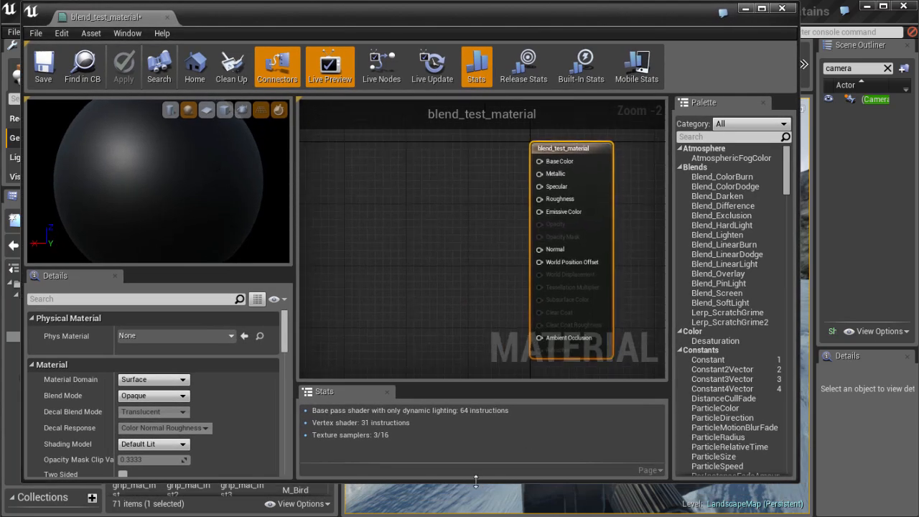
pyautogui.moveTo(475, 480); pyautogui.dragTo(476, 501)
pyautogui.moveTo(461, 237); pyautogui.dragTo(484, 236, button='right')
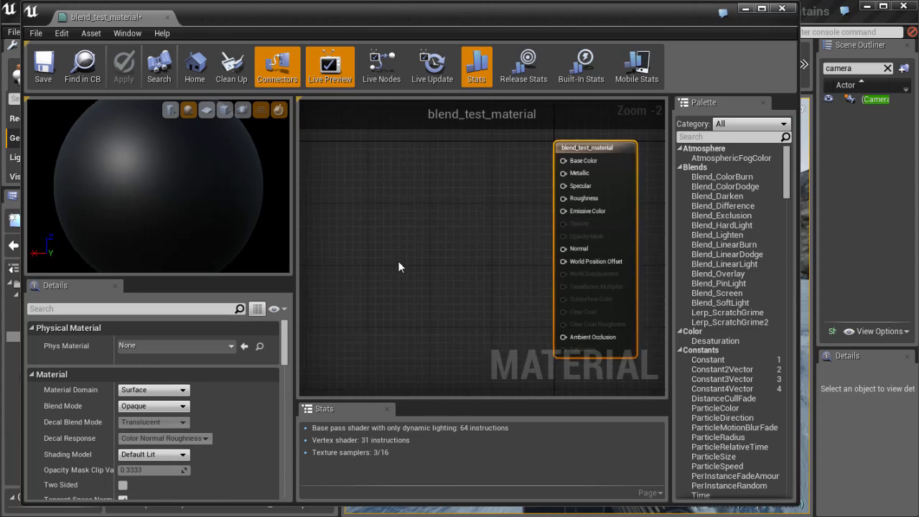
pyautogui.moveTo(327, 20); pyautogui.dragTo(318, 24)
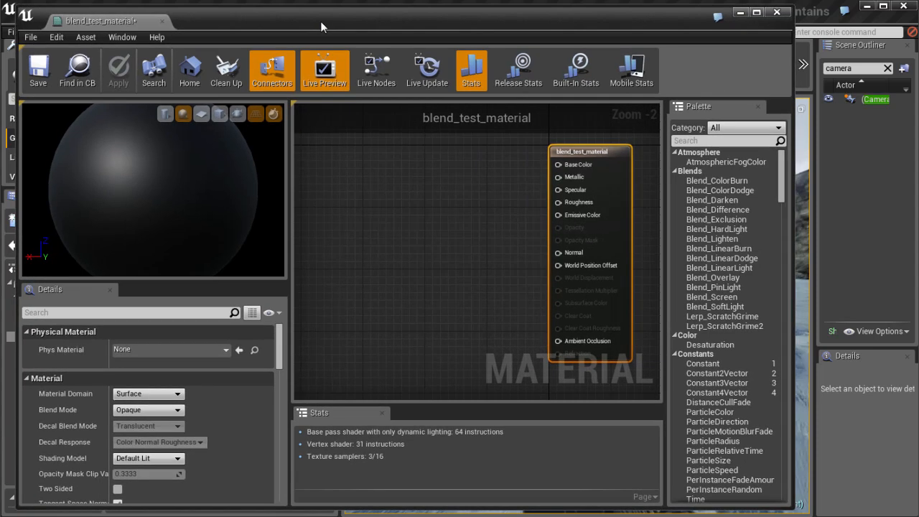
pyautogui.scroll(-1, 474, 238)
pyautogui.moveTo(471, 240); pyautogui.dragTo(426, 224, button='right')
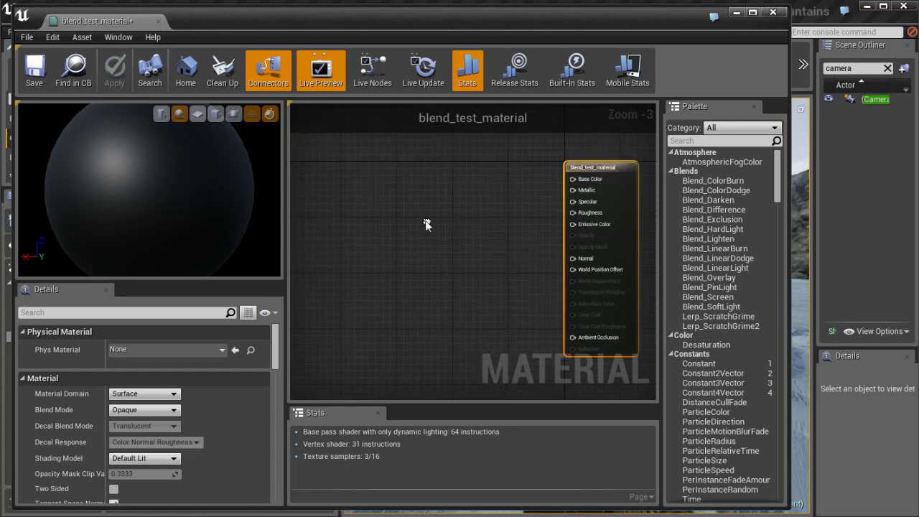
# - Move the material editor aside to uncover the Content Browser and filter the Materials folder for "glass" to find test_mat_glass
pyautogui.moveTo(195, 25); pyautogui.dragTo(500, 22)
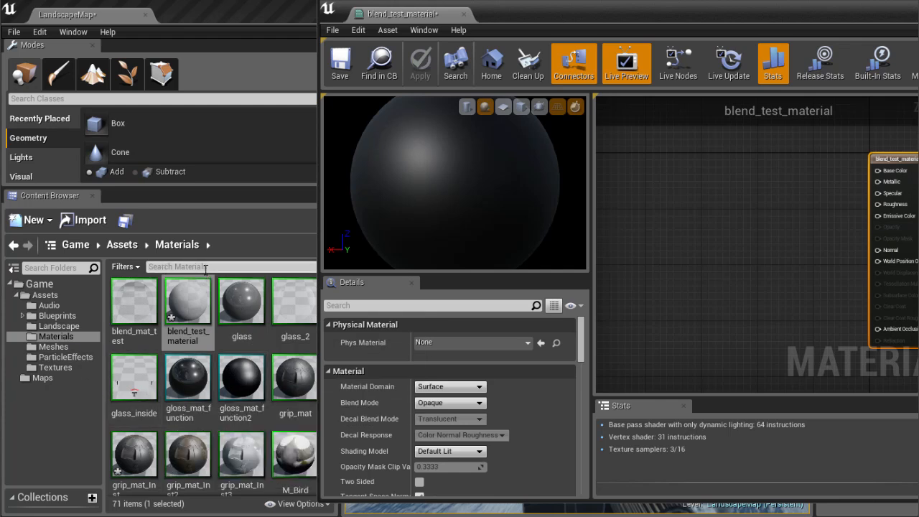
pyautogui.click(206, 268)
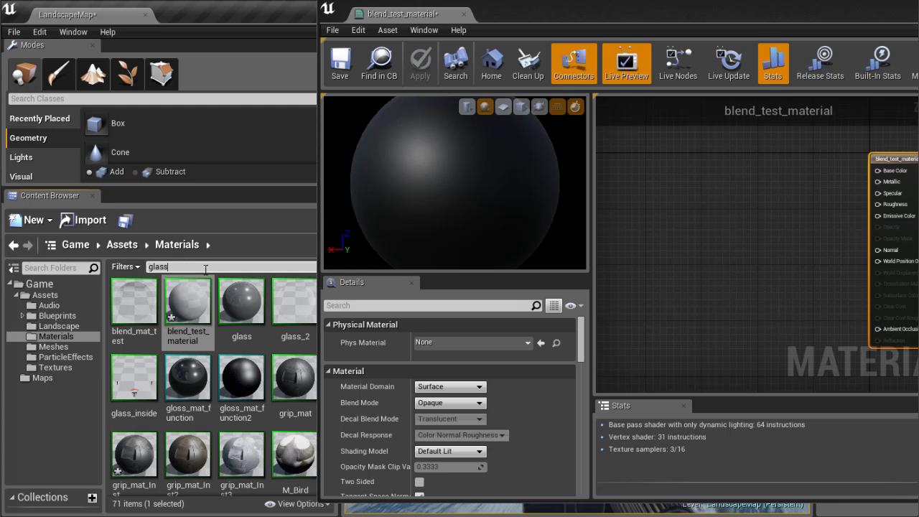
pyautogui.moveTo(503, 20); pyautogui.dragTo(554, 23)
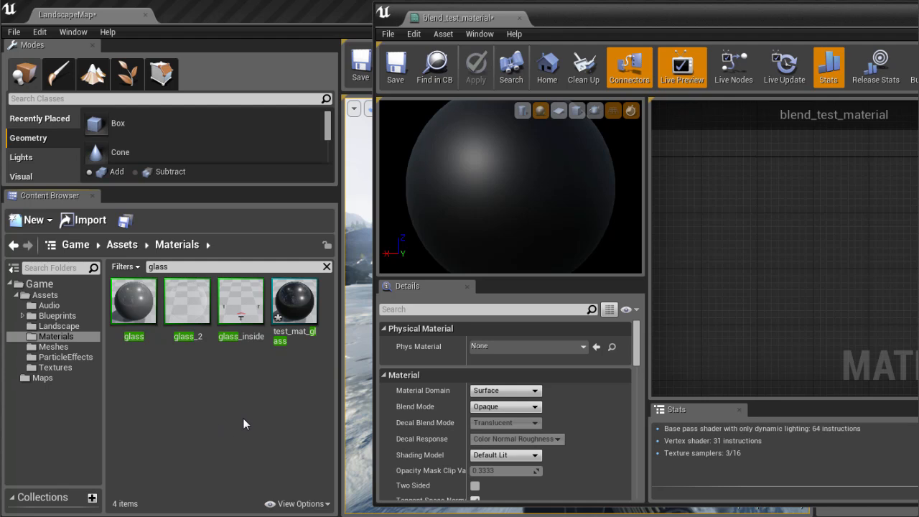
pyautogui.click(305, 313)
pyautogui.click(291, 377)
pyautogui.click(292, 313)
pyautogui.click(262, 414)
# - Place the test_mat_glass function in the blend_test_material graph, well away from the output node, and bring the editor window back
pyautogui.moveTo(293, 306); pyautogui.dragTo(720, 196)
pyautogui.moveTo(725, 18); pyautogui.dragTo(430, 21)
pyautogui.moveTo(439, 198); pyautogui.dragTo(397, 177)
pyautogui.moveTo(423, 40); pyautogui.dragTo(400, 38)
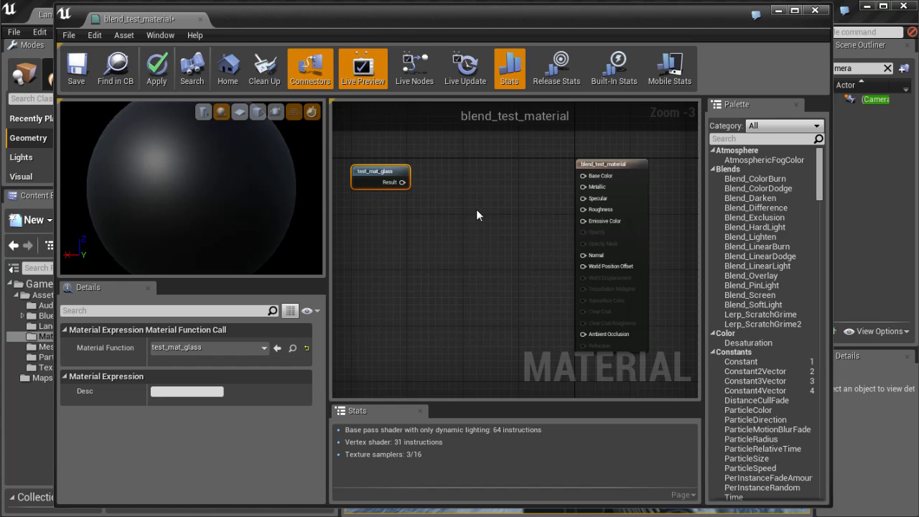
pyautogui.moveTo(383, 173); pyautogui.dragTo(376, 173)
pyautogui.moveTo(434, 245); pyautogui.dragTo(428, 249, button='right')
pyautogui.moveTo(361, 175); pyautogui.dragTo(354, 176)
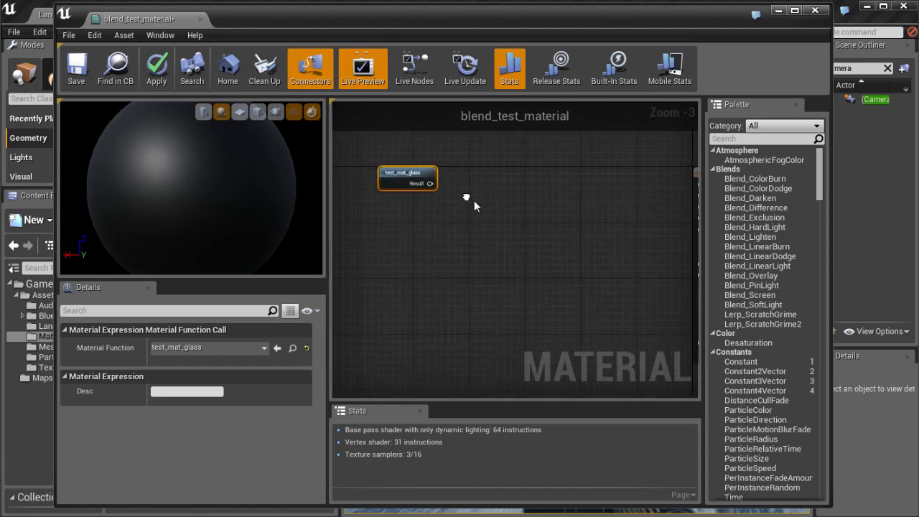
# - Find the material layer blends with "material" and add a MatLayerBlend_Simple node between test_mat_glass and the output node
pyautogui.scroll(-1, 460, 196)
pyautogui.moveTo(446, 204); pyautogui.dragTo(472, 216, button='right')
pyautogui.click(742, 138)
pyautogui.write('material')
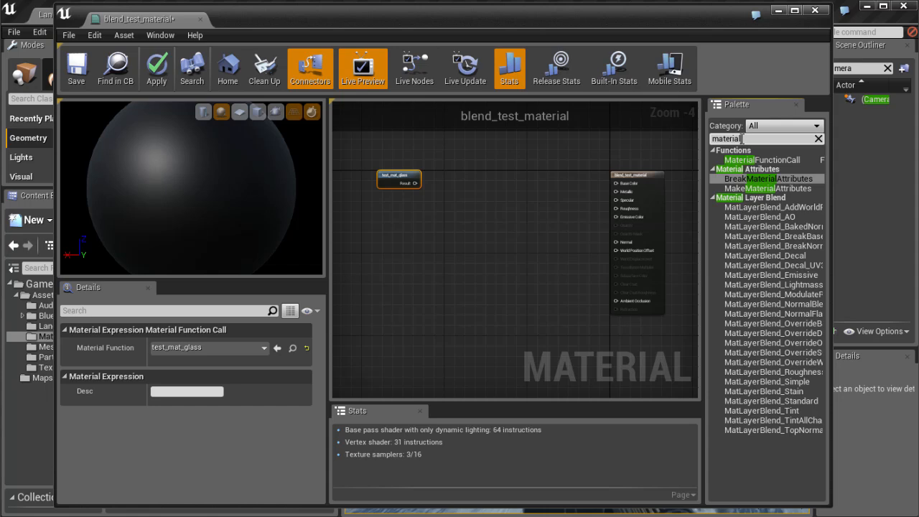
pyautogui.moveTo(778, 381); pyautogui.dragTo(479, 178)
pyautogui.scroll(2, 465, 229)
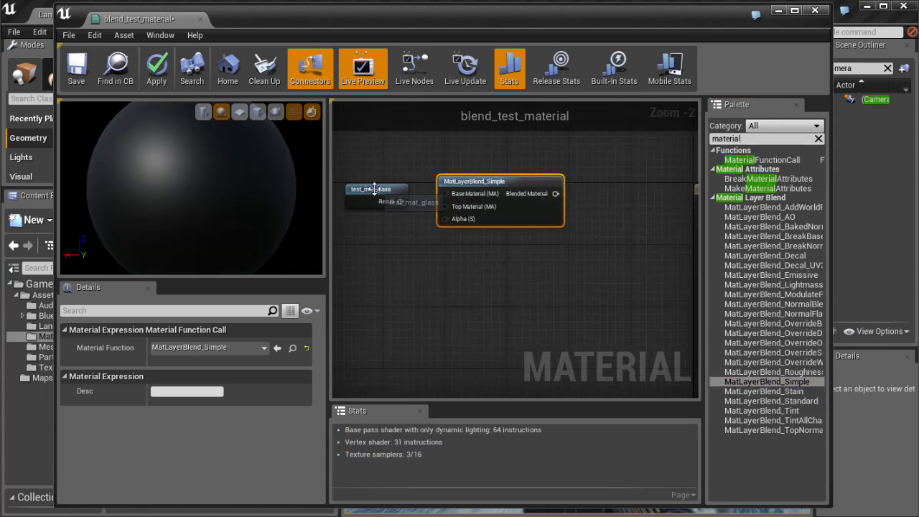
pyautogui.moveTo(374, 188); pyautogui.dragTo(358, 191)
pyautogui.moveTo(477, 185); pyautogui.dragTo(453, 193)
# - Connect the test_mat_glass Result to the Base Material input of MatLayerBlend_Simple and shift the test_mat_glass node slightly upward
pyautogui.moveTo(462, 238); pyautogui.dragTo(496, 236, button='right')
pyautogui.moveTo(390, 193); pyautogui.dragTo(507, 200)
pyautogui.moveTo(522, 270); pyautogui.dragTo(521, 265, button='right')
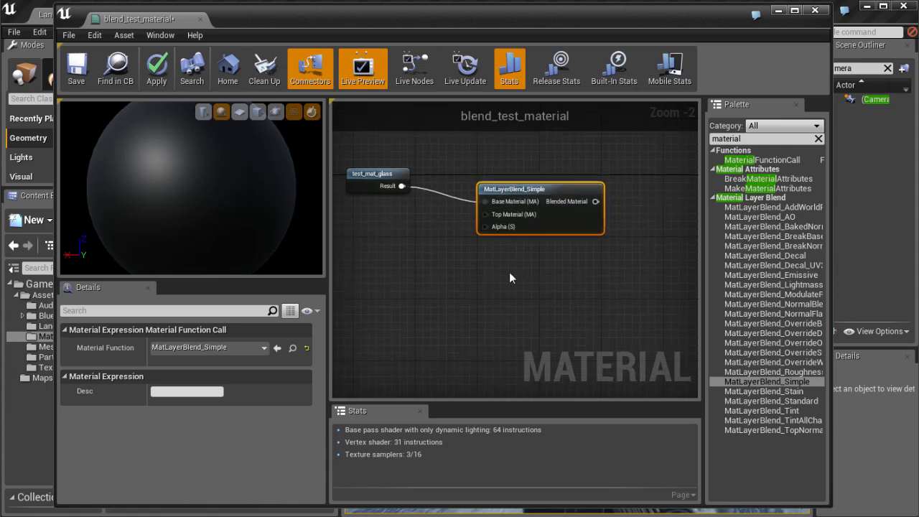
pyautogui.click(367, 172)
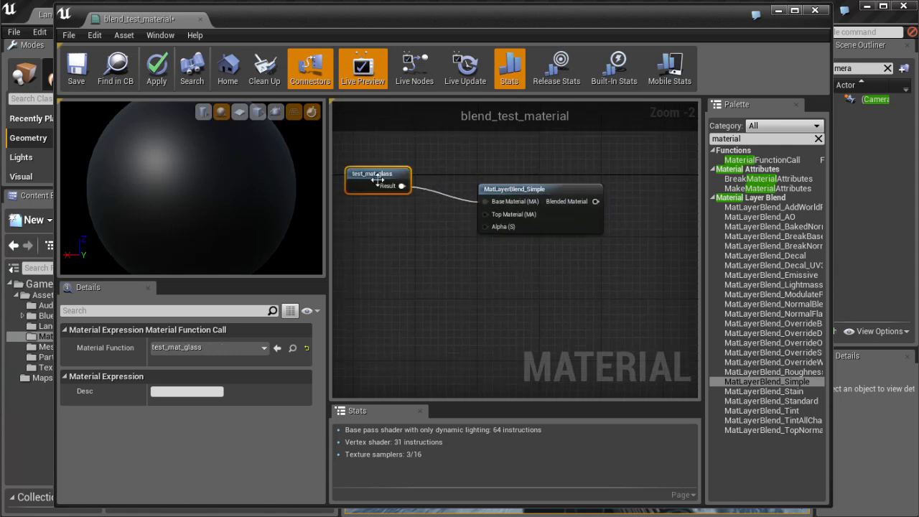
pyautogui.moveTo(378, 179); pyautogui.dragTo(378, 172)
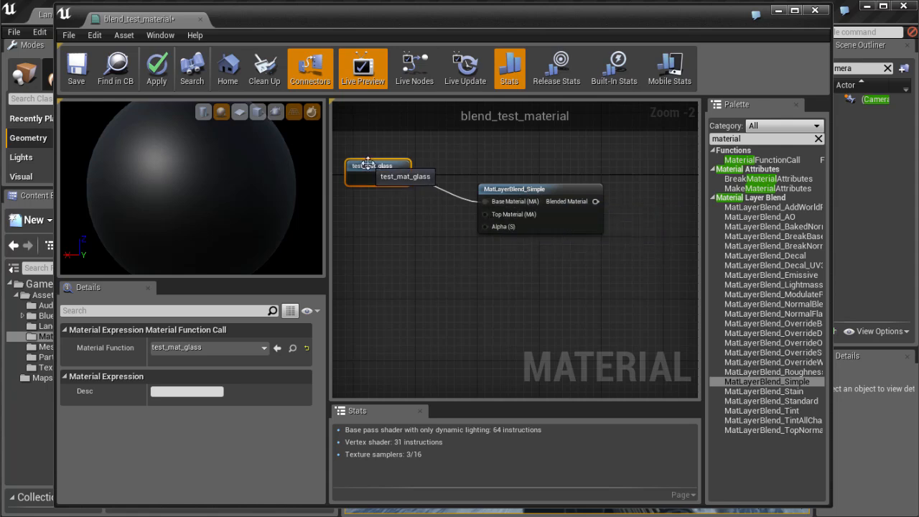
# - Move the test_mat_glass node slightly higher, duplicate it just below, and connect the copy's Result to Top Material on MatLayerBlend_Simple
pyautogui.moveTo(368, 164); pyautogui.dragTo(369, 157)
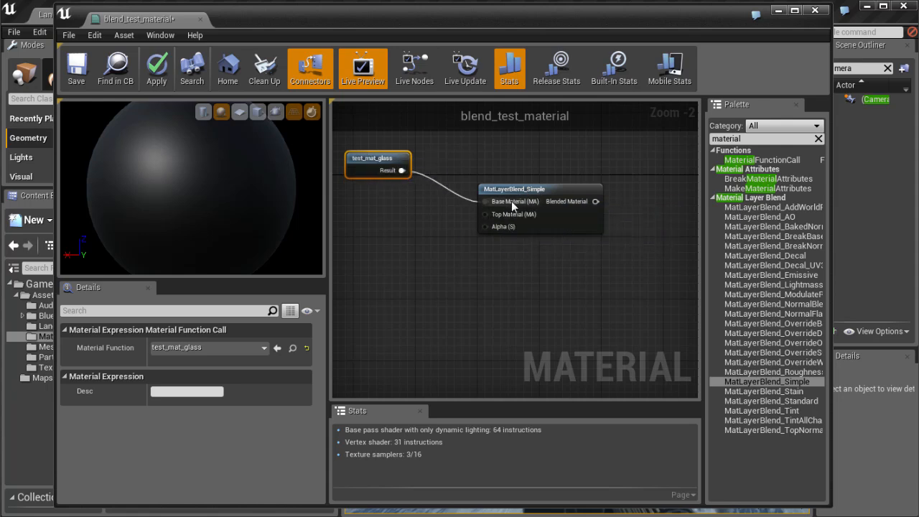
pyautogui.moveTo(381, 159); pyautogui.dragTo(381, 151)
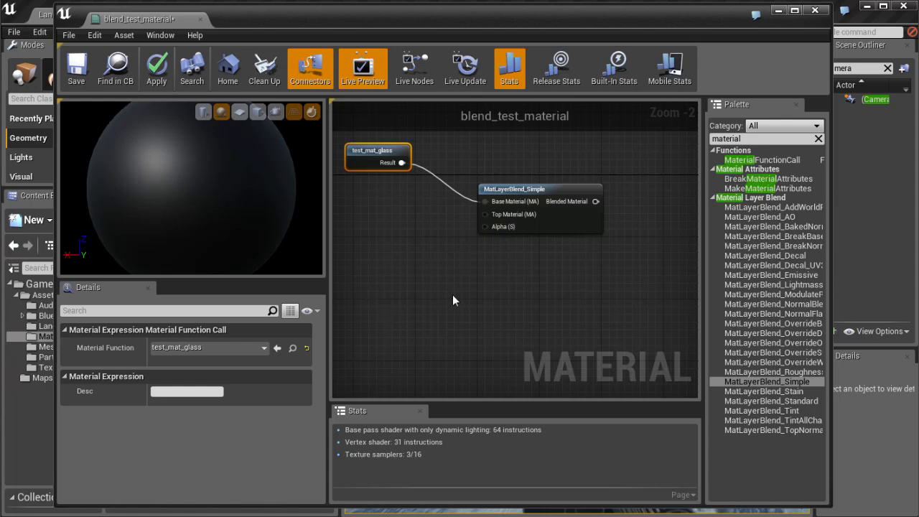
pyautogui.moveTo(433, 299); pyautogui.dragTo(441, 304, button='right')
pyautogui.moveTo(410, 232); pyautogui.dragTo(423, 247, button='right')
pyautogui.moveTo(386, 172); pyautogui.dragTo(497, 234)
pyautogui.hotkey('ctrl', 'w')
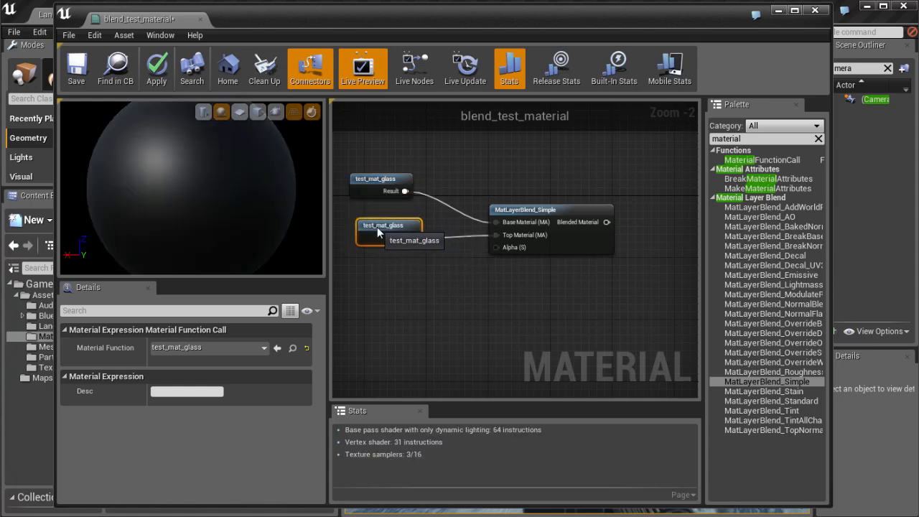
# - Add a Constant node below the two test_mat_glass nodes and connect it to the Alpha input of MatLayerBlend_Simple
pyautogui.click(399, 280)
pyautogui.moveTo(410, 294); pyautogui.dragTo(495, 247)
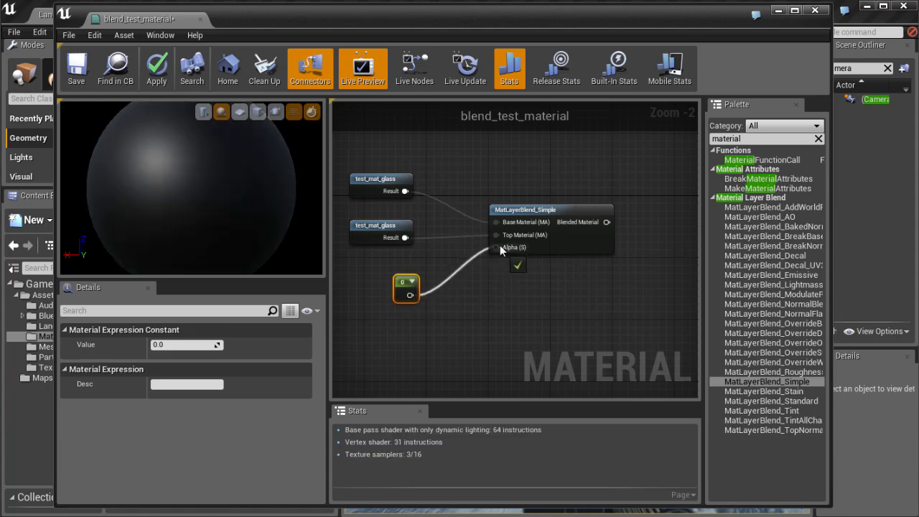
pyautogui.moveTo(406, 280); pyautogui.dragTo(399, 286)
# - Shift both test_mat_glass nodes, the constant and MatLayerBlend_Simple together, farther away from the material output node
pyautogui.moveTo(490, 307); pyautogui.dragTo(435, 302, button='right')
pyautogui.scroll(-2, 506, 295)
pyautogui.moveTo(548, 296); pyautogui.dragTo(597, 269, button='right')
pyautogui.moveTo(367, 158); pyautogui.dragTo(535, 284)
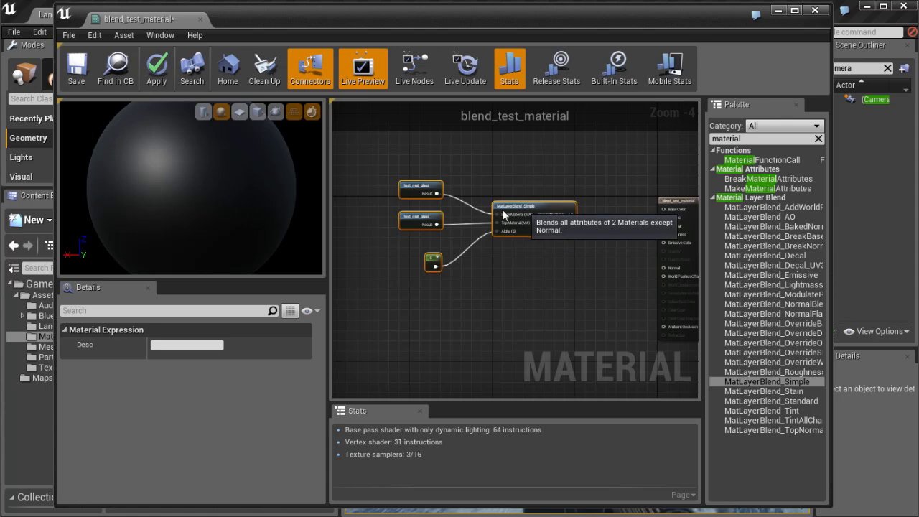
pyautogui.moveTo(530, 223); pyautogui.dragTo(427, 211)
pyautogui.moveTo(489, 247); pyautogui.dragTo(530, 270, button='right')
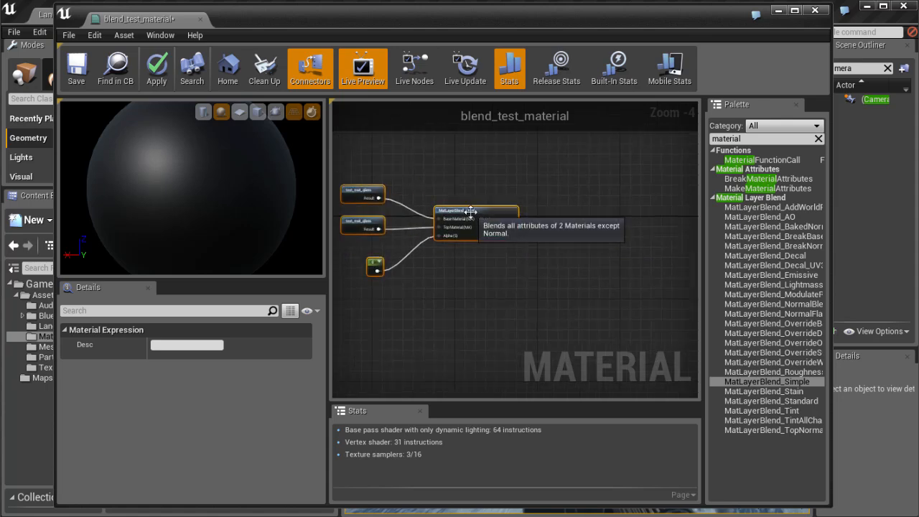
pyautogui.click(540, 235)
# - Find BreakMaterialAttributes with "br" and place it between MatLayerBlend_Simple and the material output node
pyautogui.scroll(-2, 472, 237)
pyautogui.scroll(4, 512, 244)
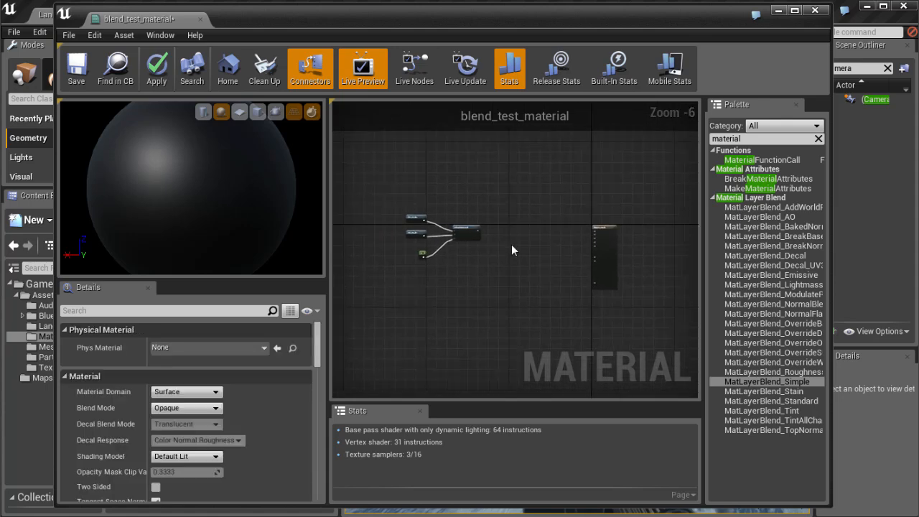
pyautogui.scroll(-1, 473, 233)
pyautogui.click(424, 188)
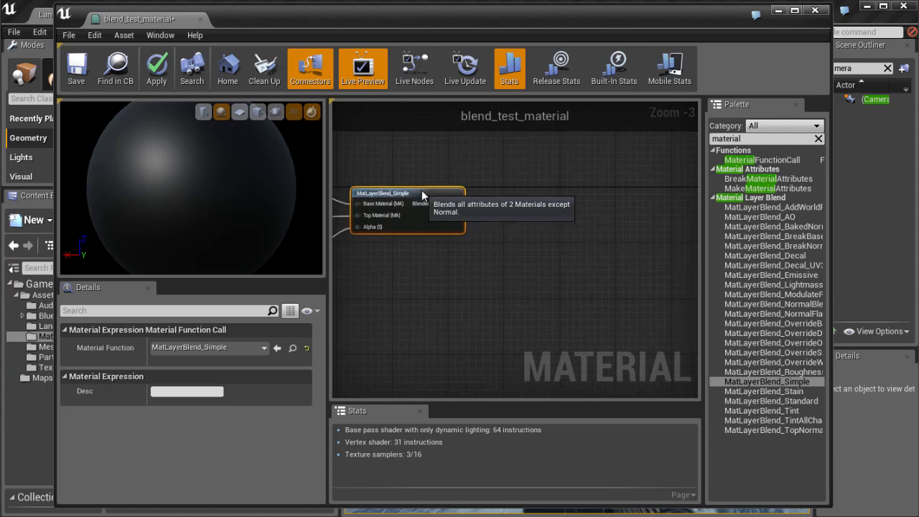
pyautogui.scroll(-1, 634, 217)
pyautogui.moveTo(593, 216); pyautogui.dragTo(524, 204, button='right')
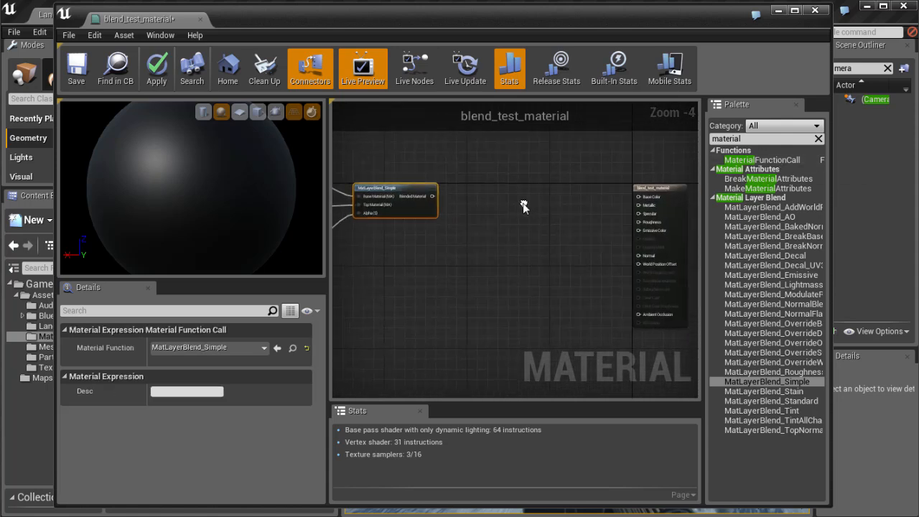
pyautogui.click(741, 139)
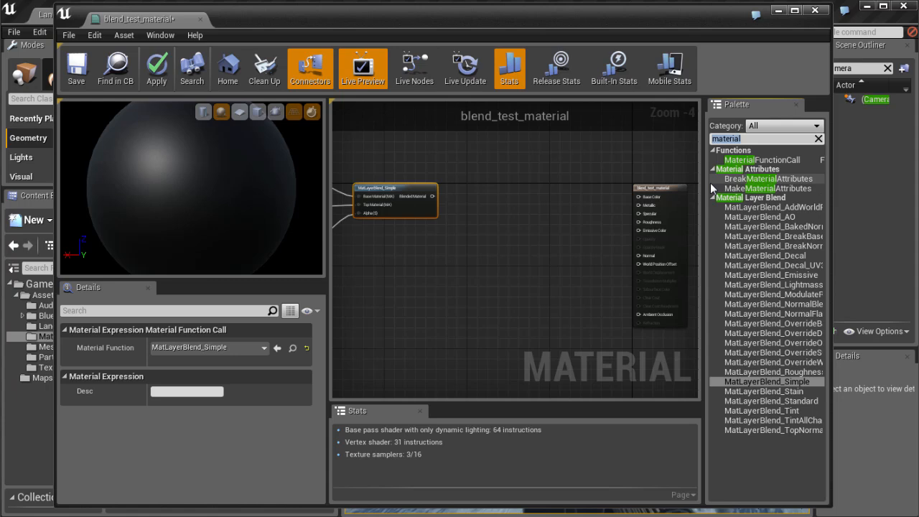
pyautogui.write('brake')
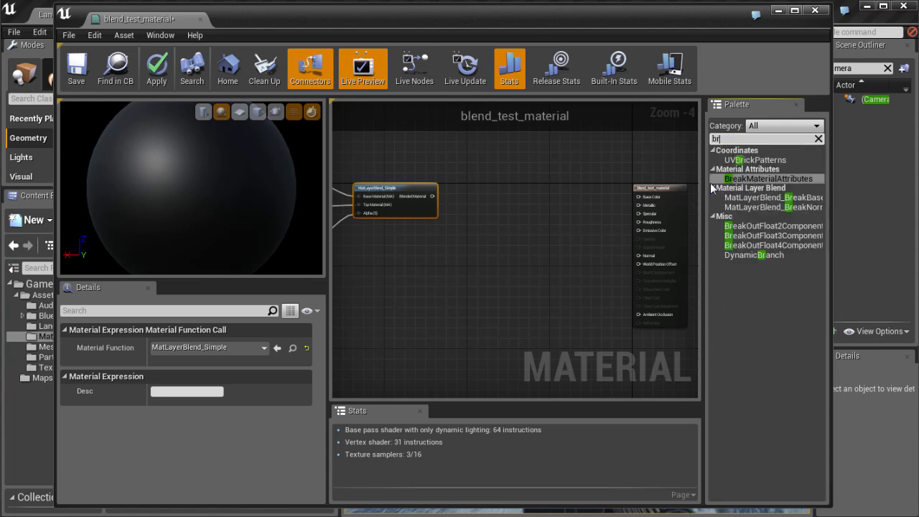
pyautogui.press('BackSpace')
pyautogui.press('BackSpace')
pyautogui.press('BackSpace')
pyautogui.moveTo(727, 185); pyautogui.dragTo(469, 186)
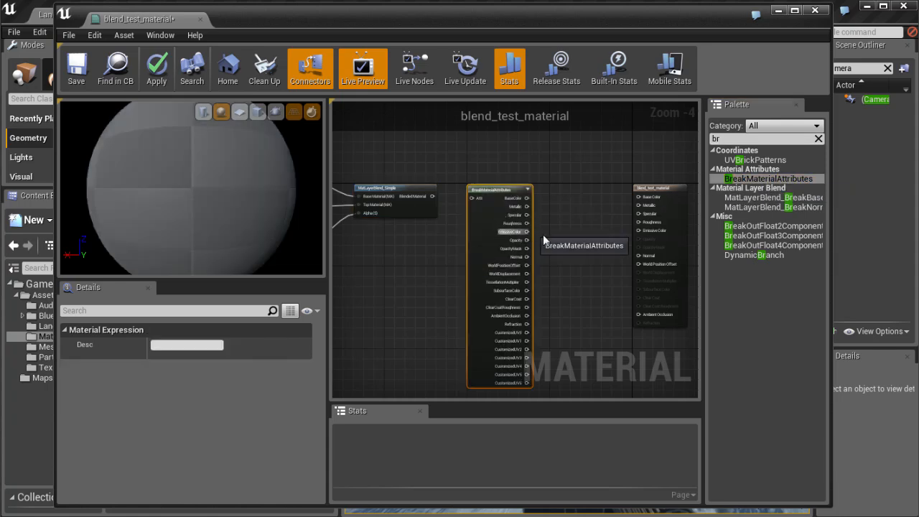
# - Connect Blended Material to the Attr input of BreakMaterialAttributes and wire its BaseColor and Roughness to the matching material output inputs
pyautogui.scroll(2, 539, 237)
pyautogui.moveTo(412, 190); pyautogui.dragTo(472, 192)
pyautogui.moveTo(595, 217); pyautogui.dragTo(503, 209, button='right')
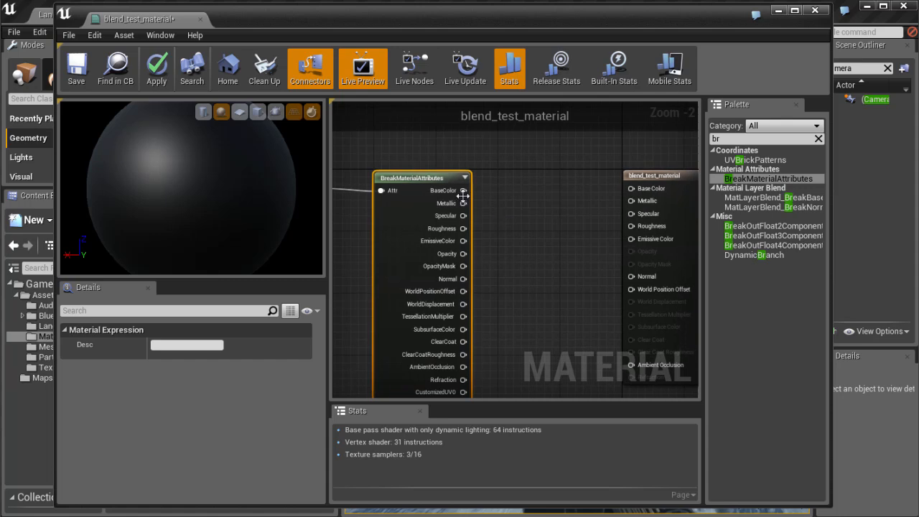
pyautogui.moveTo(436, 182); pyautogui.dragTo(437, 179)
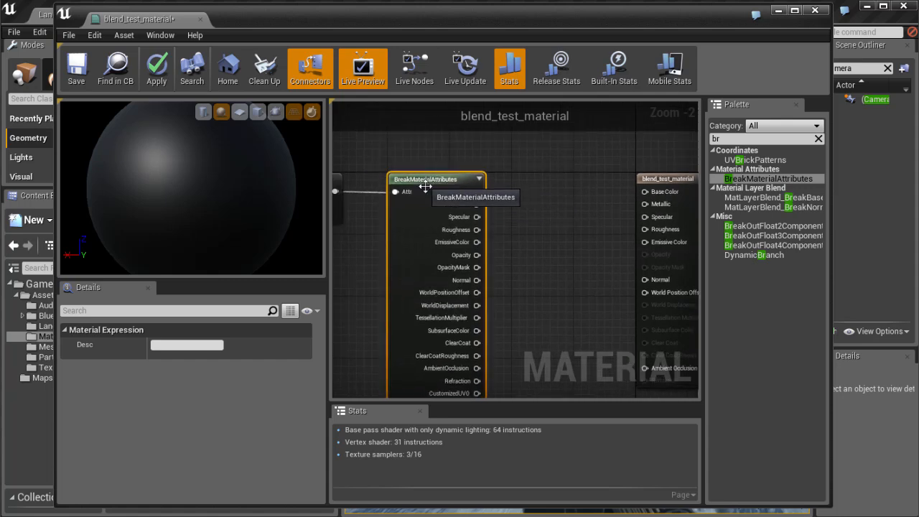
pyautogui.moveTo(478, 194); pyautogui.dragTo(647, 193)
pyautogui.moveTo(477, 230); pyautogui.dragTo(652, 228)
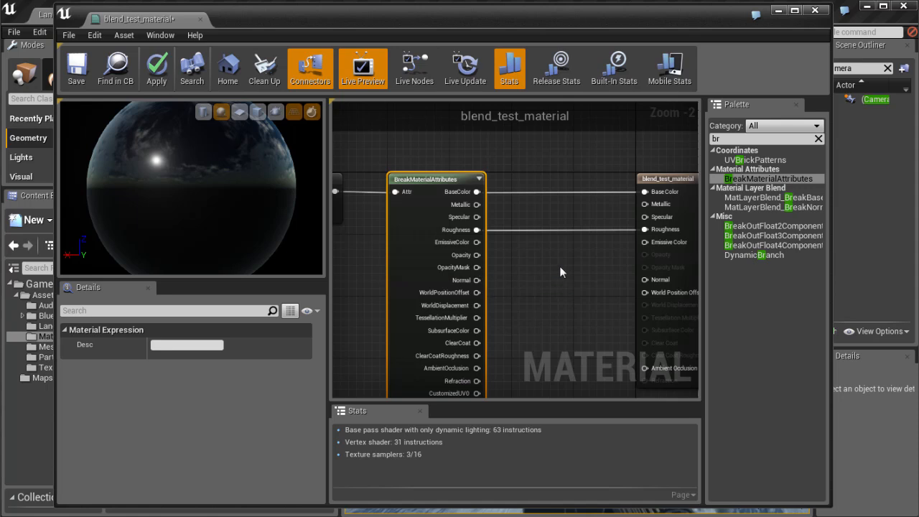
# - Select the blend_test_material output node, nudge it slightly, and set the material's Blend Mode to Translucent
pyautogui.scroll(-2, 559, 271)
pyautogui.moveTo(546, 282); pyautogui.dragTo(489, 245, button='right')
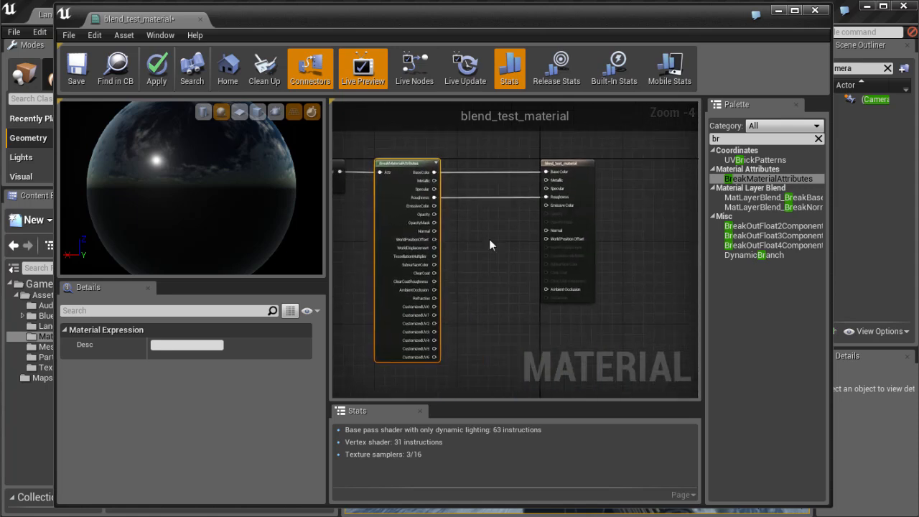
pyautogui.scroll(2, 490, 239)
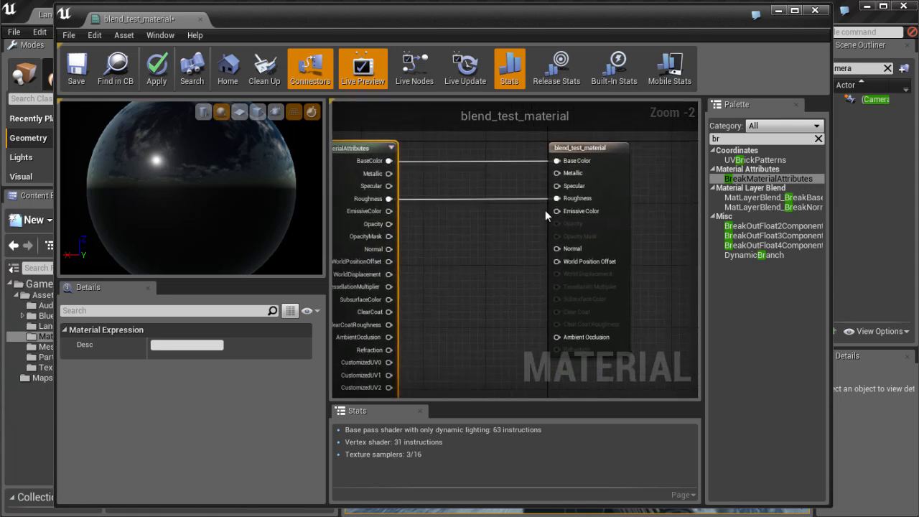
pyautogui.click(587, 147)
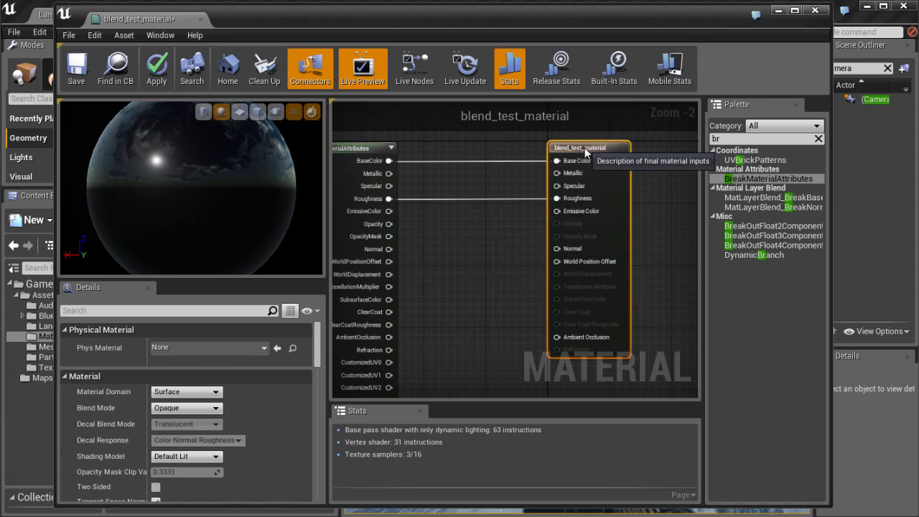
pyautogui.moveTo(584, 148); pyautogui.dragTo(568, 147)
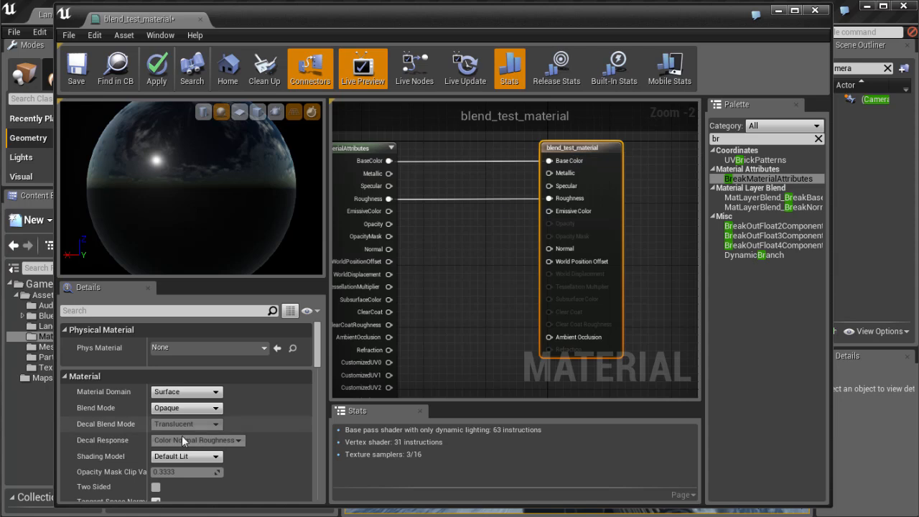
pyautogui.click(179, 408)
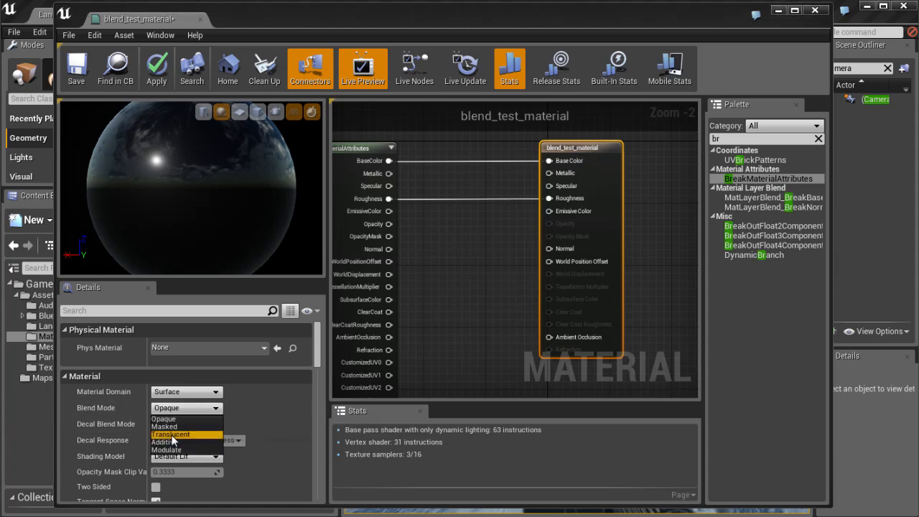
pyautogui.click(172, 435)
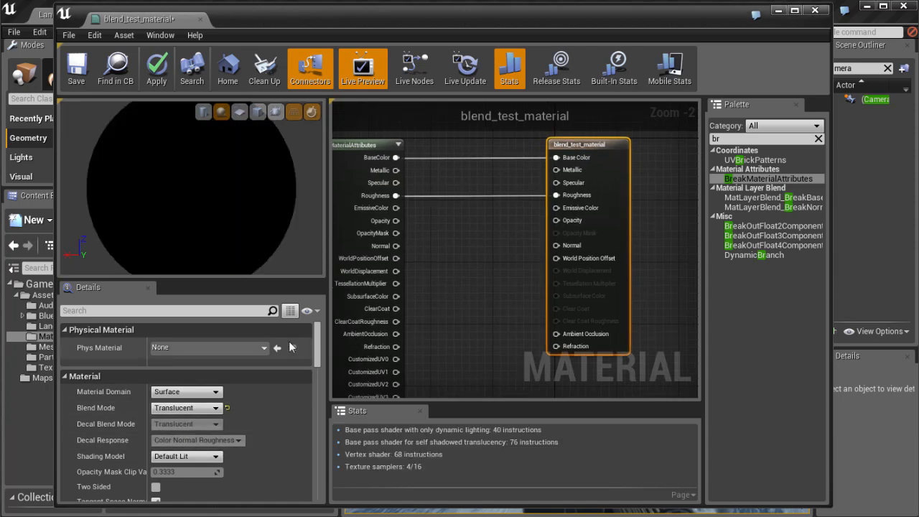
# - Set the Translucency Lighting Mode to TLM Surface and disable Enable Separate Translucency
pyautogui.scroll(-10, 290, 348)
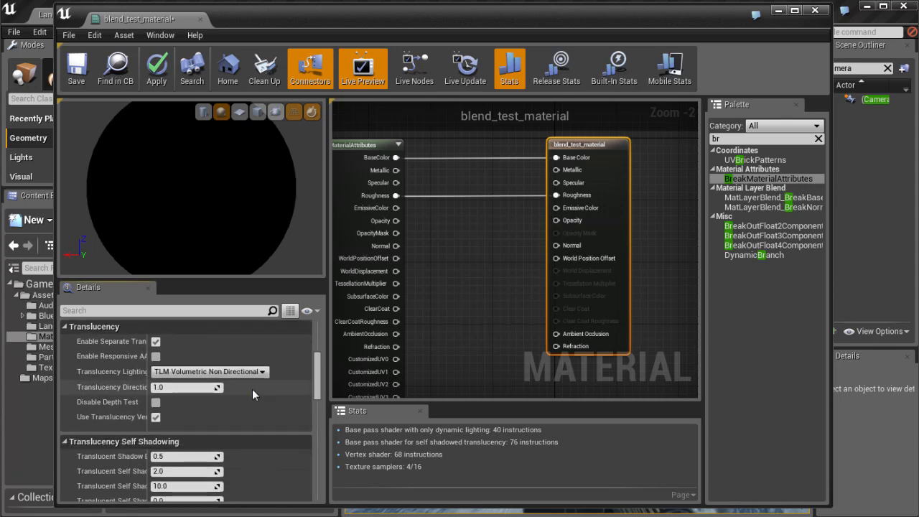
pyautogui.click(215, 372)
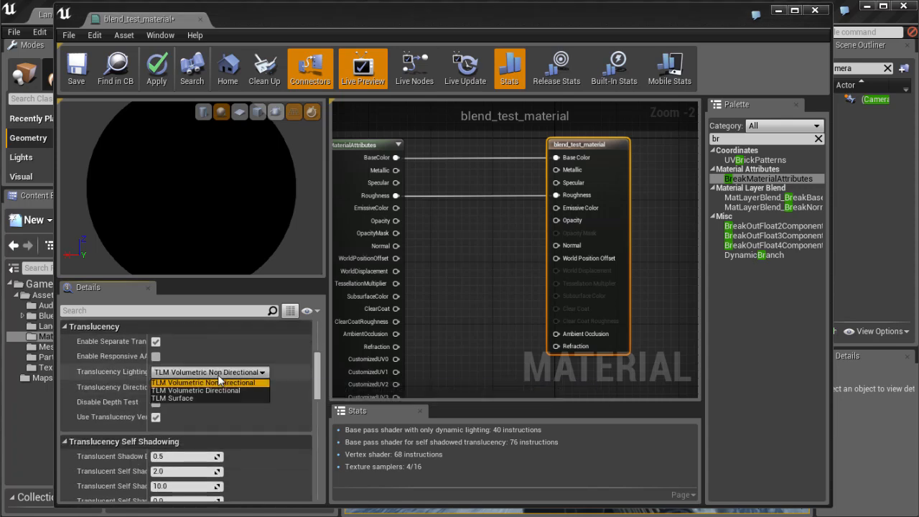
pyautogui.click(175, 397)
pyautogui.click(156, 343)
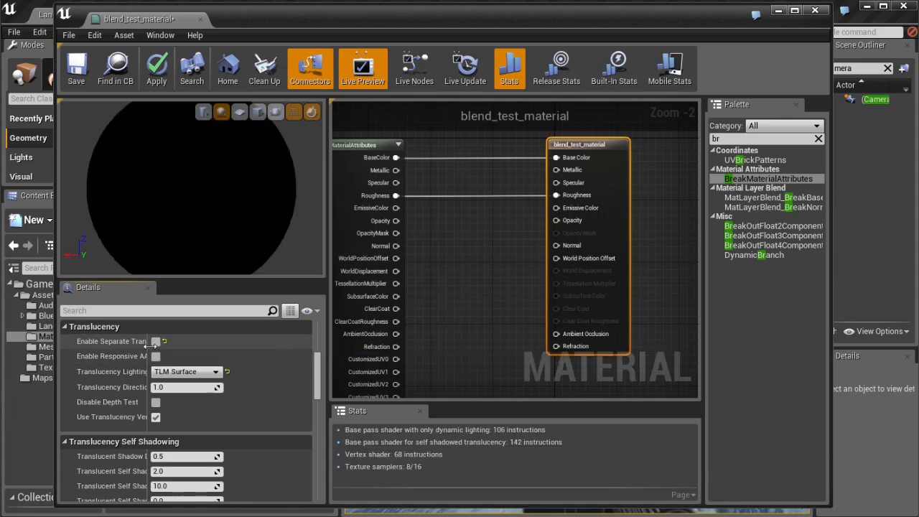
pyautogui.scroll(8, 300, 358)
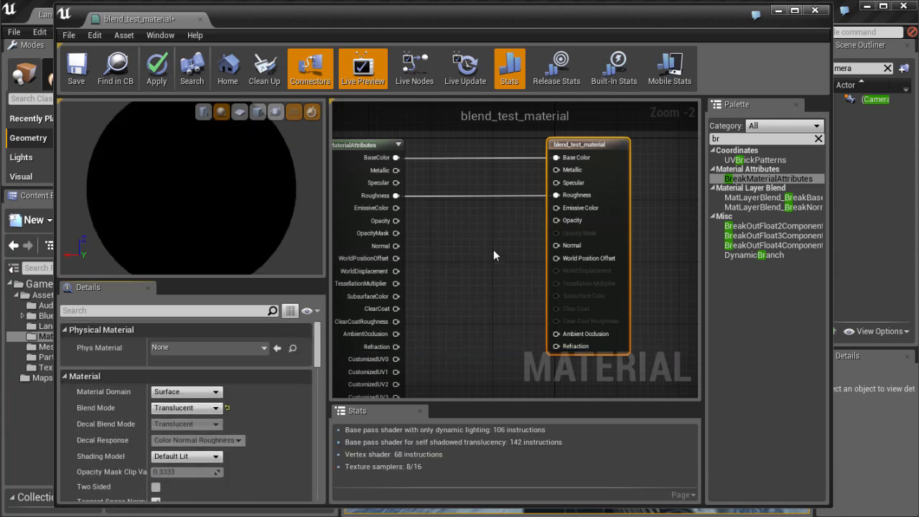
# - Add a Constant node beside the output node, connect it to Opacity, and set its value to 0.5
pyautogui.moveTo(494, 249); pyautogui.dragTo(536, 255, button='right')
pyautogui.moveTo(610, 144); pyautogui.dragTo(619, 143)
pyautogui.moveTo(619, 146); pyautogui.dragTo(566, 163, button='right')
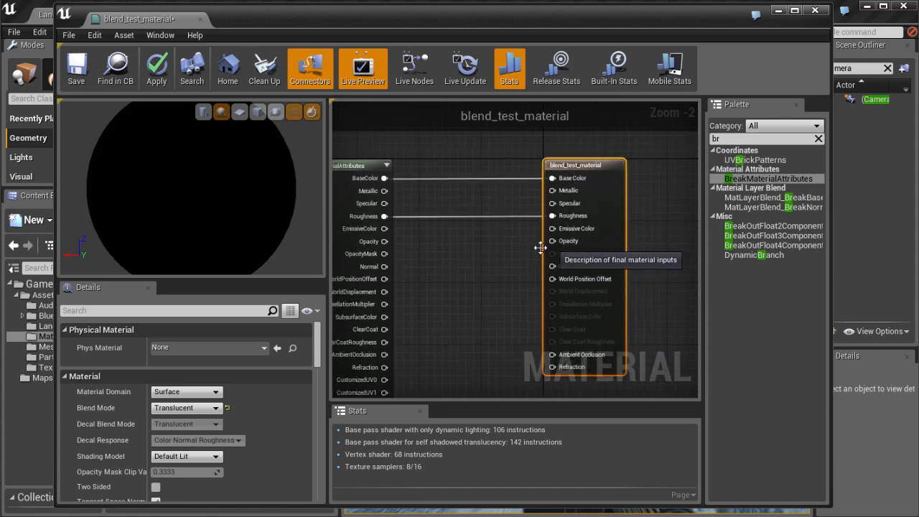
pyautogui.moveTo(495, 266); pyautogui.dragTo(506, 265, button='right')
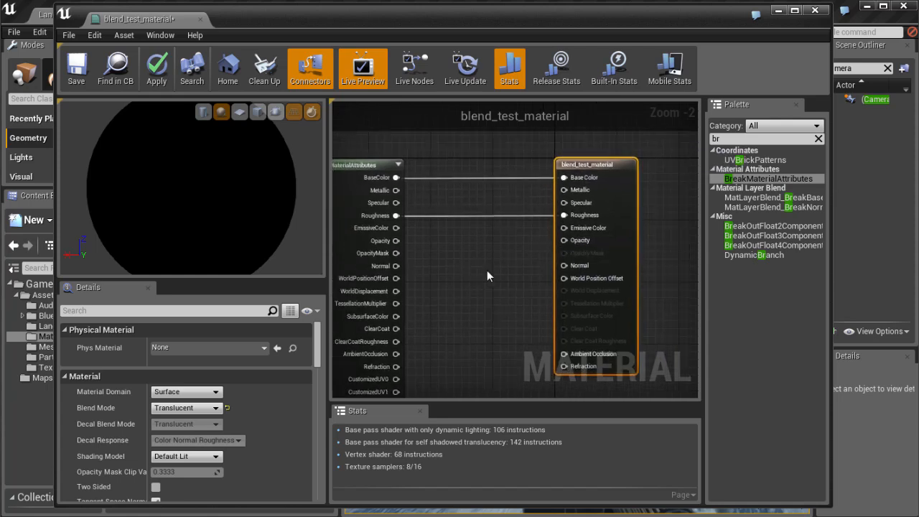
pyautogui.click(449, 256)
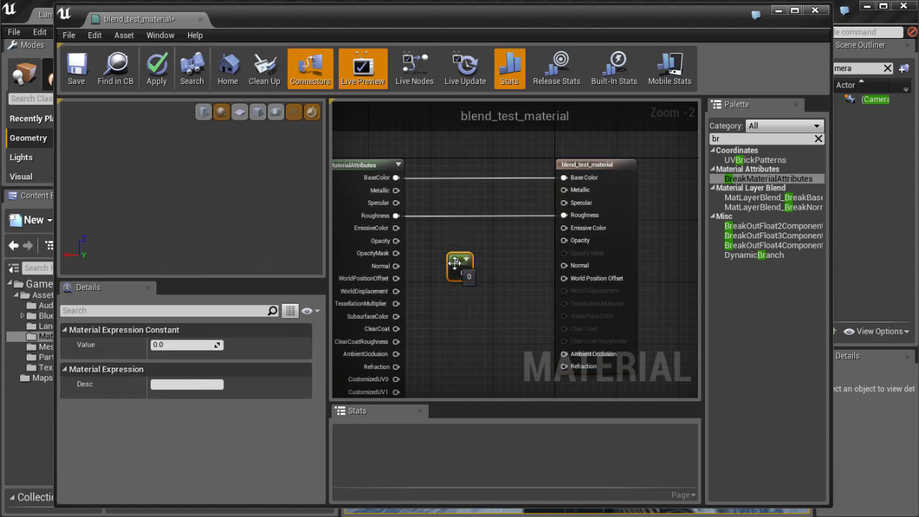
pyautogui.moveTo(568, 245); pyautogui.dragTo(564, 241)
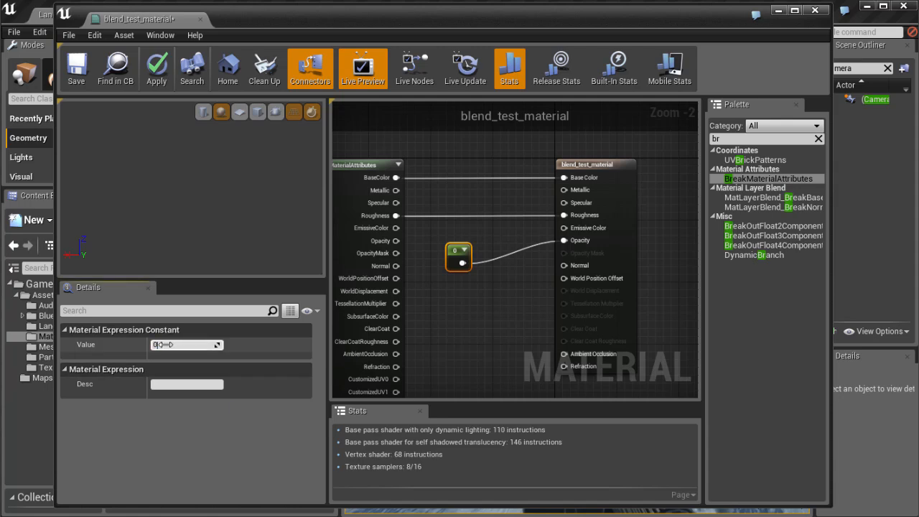
pyautogui.press('Return')
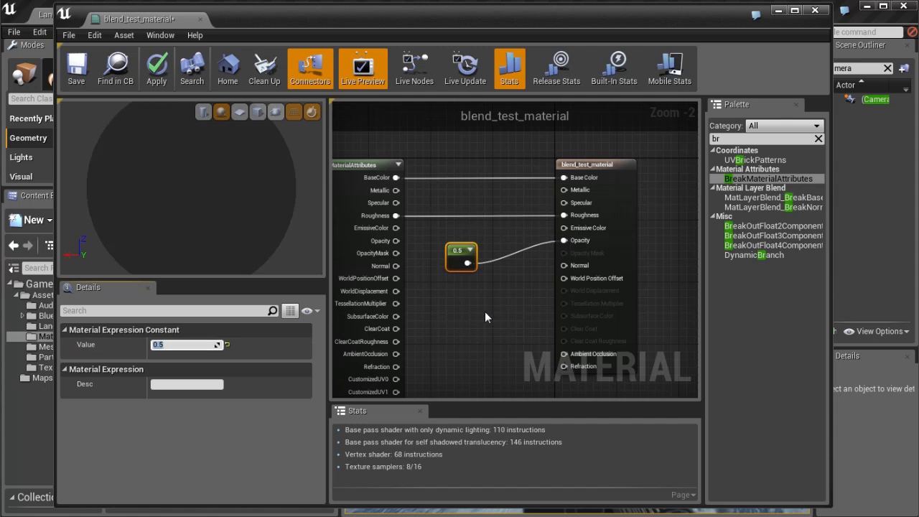
# - Test an opacity constant of 1.0, restore it to 0.5, and apply the changes to the material
pyautogui.click(451, 254)
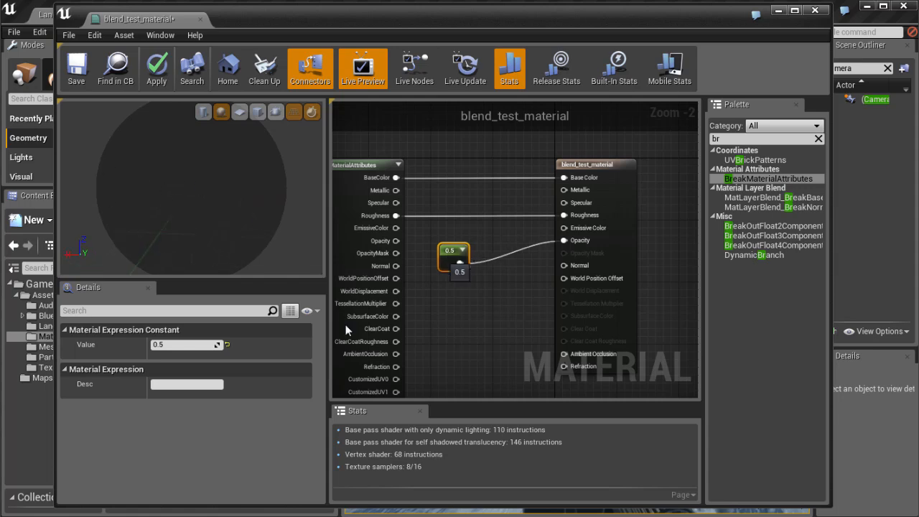
pyautogui.moveTo(218, 345); pyautogui.dragTo(187, 345)
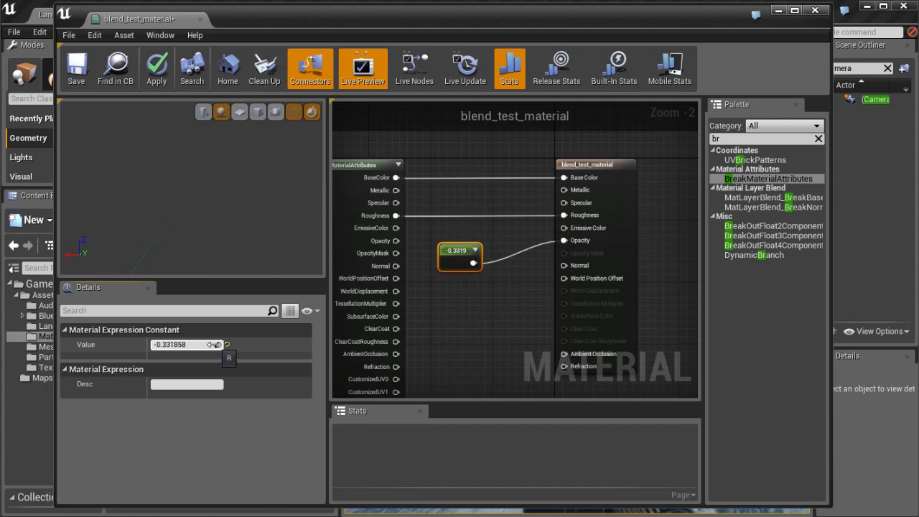
pyautogui.press('Return')
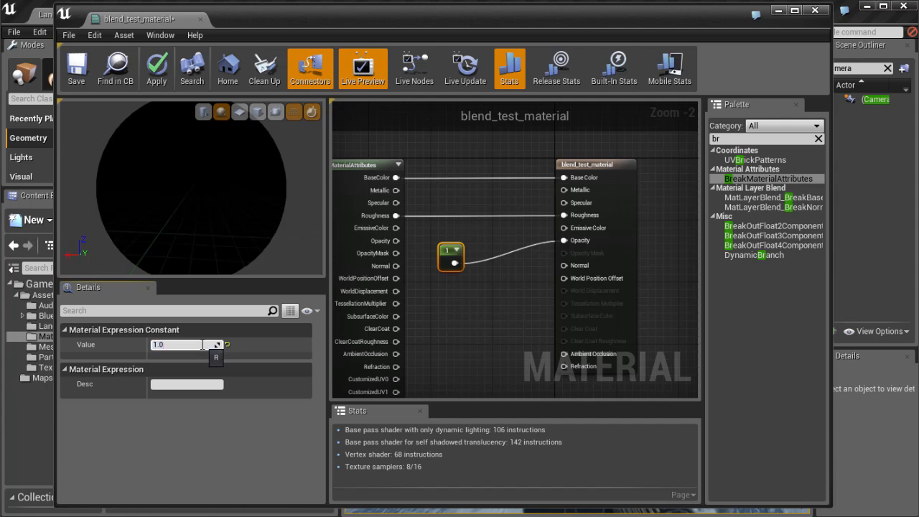
pyautogui.press('Return')
pyautogui.press('Return')
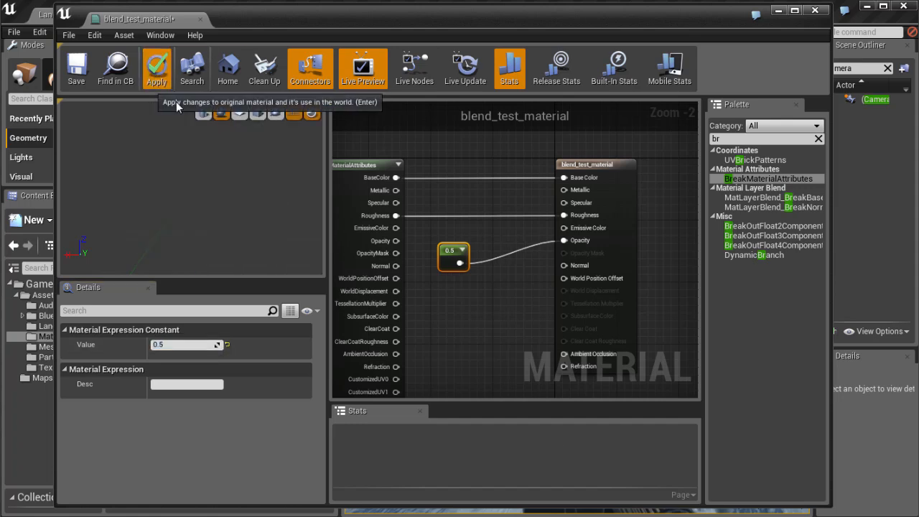
pyautogui.click(156, 68)
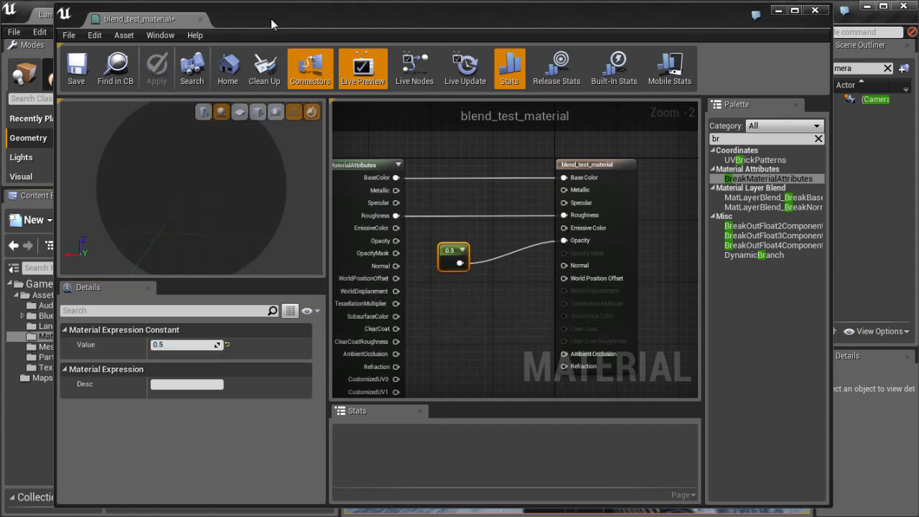
# - Filter the Materials folder for blend_test and assign blend_test_material to the scope lens in the level
pyautogui.moveTo(271, 19); pyautogui.dragTo(266, 19)
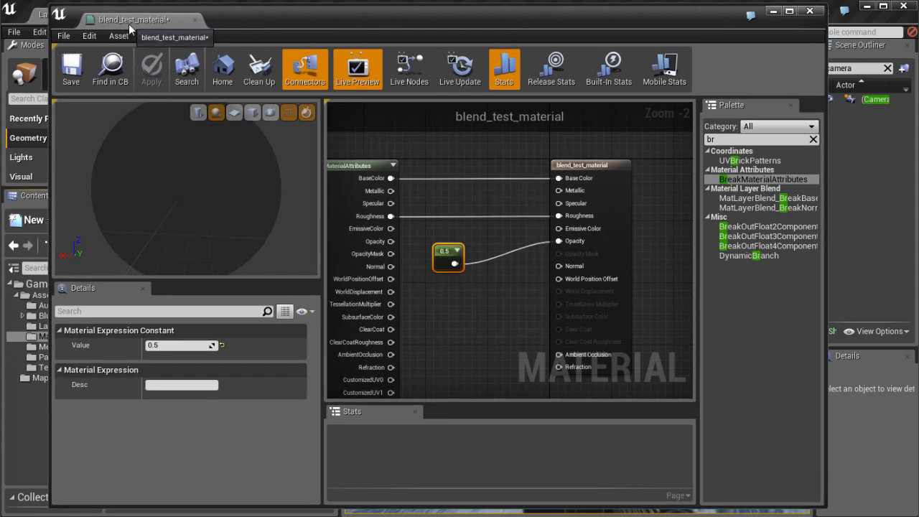
pyautogui.click(773, 12)
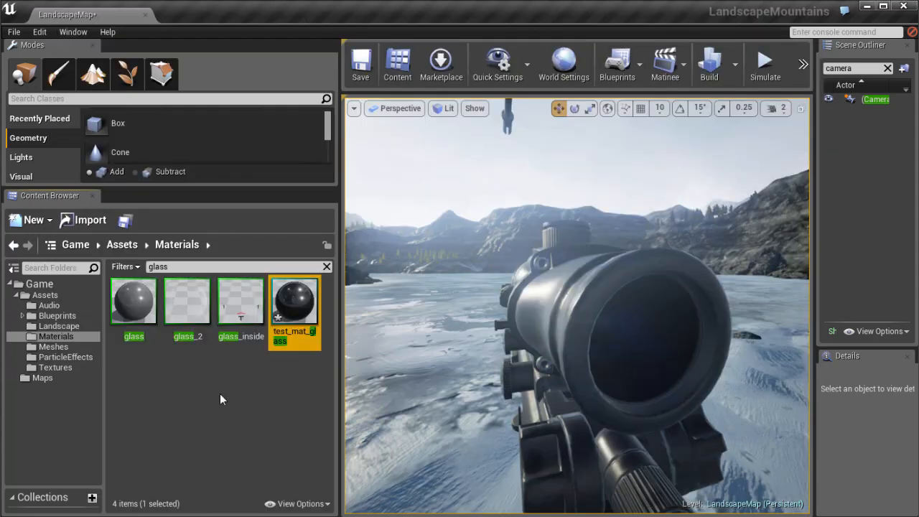
pyautogui.click(220, 394)
pyautogui.click(161, 266)
pyautogui.write('blend_testr')
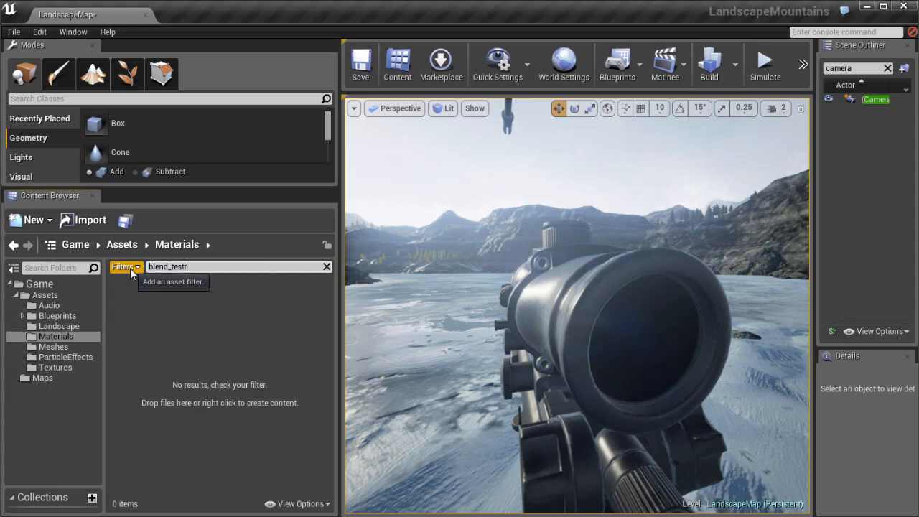
pyautogui.press('BackSpace')
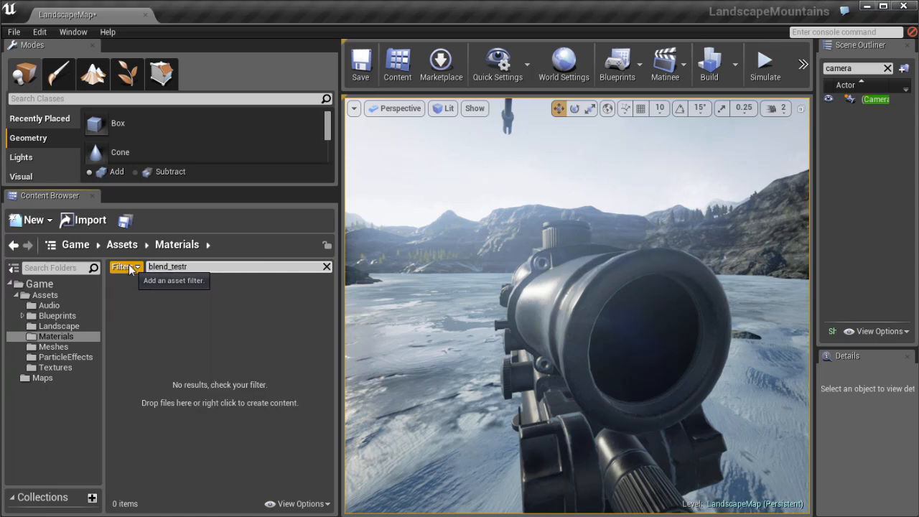
pyautogui.moveTo(141, 301); pyautogui.dragTo(644, 363)
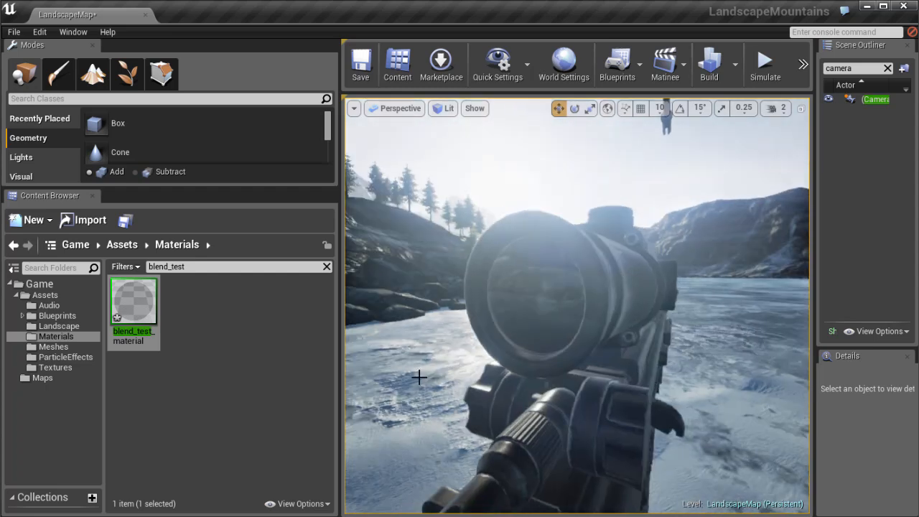
pyautogui.keyDown('alt'); pyautogui.moveTo(419, 377); pyautogui.dragTo(647, 378); pyautogui.keyUp('alt')
# - Arrange the material editor beside the scope view and move the material output node slightly away from the 0.5 Constant node
pyautogui.moveTo(223, 218); pyautogui.dragTo(271, 150, button='right')
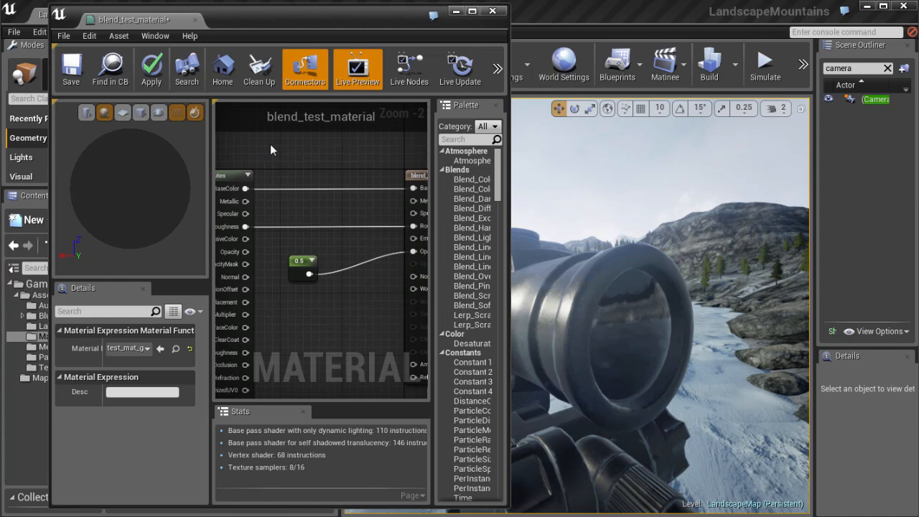
pyautogui.moveTo(237, 22); pyautogui.dragTo(197, 24)
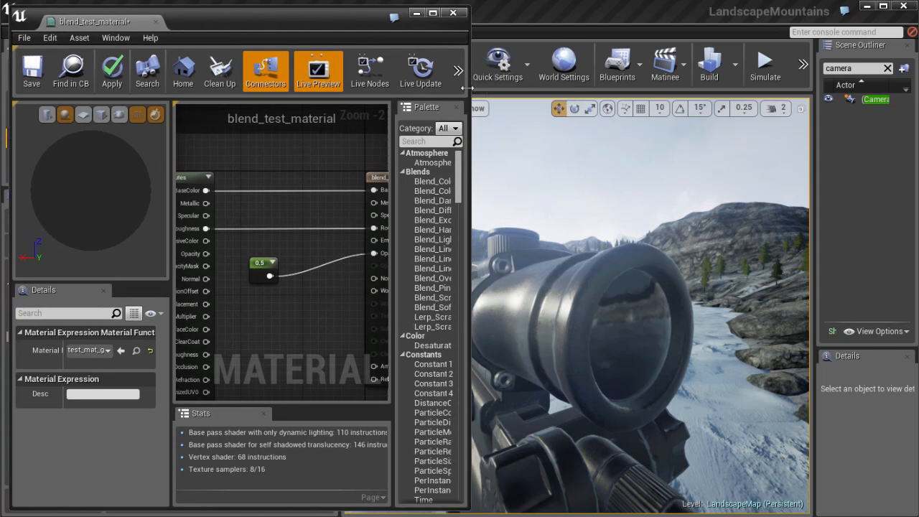
pyautogui.moveTo(470, 89); pyautogui.dragTo(517, 89)
pyautogui.scroll(1, 245, 244)
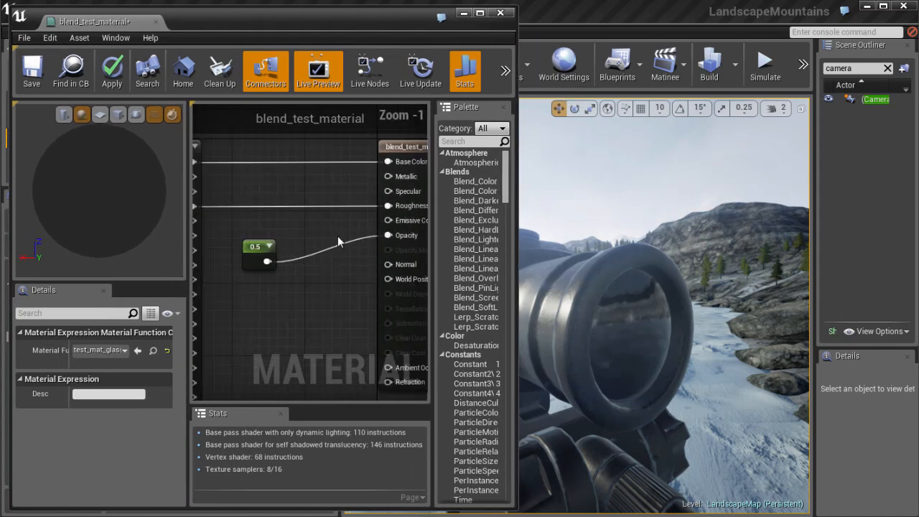
pyautogui.click(238, 243)
pyautogui.moveTo(285, 290)
pyautogui.mouseDown(button='right')
pyautogui.moveTo(314, 290)
pyautogui.moveTo(300, 289)
pyautogui.mouseUp(button='right')
pyautogui.moveTo(275, 26); pyautogui.dragTo(277, 26)
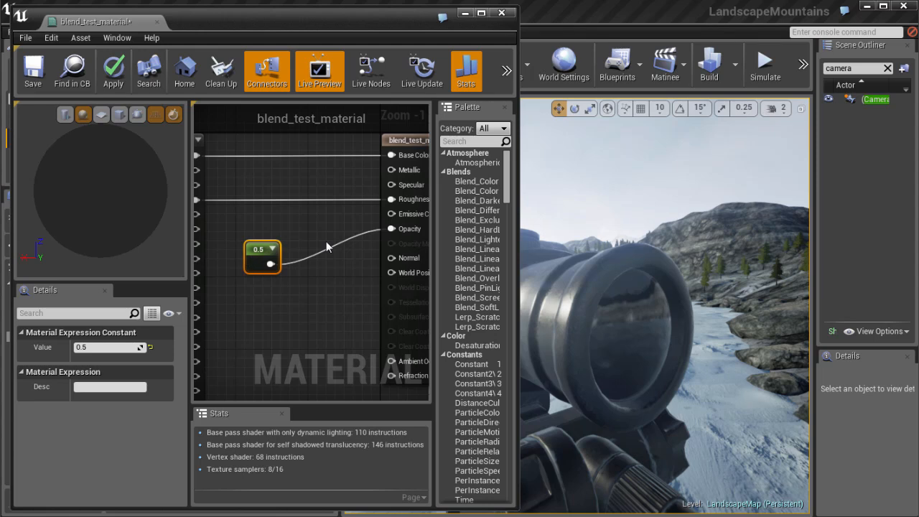
pyautogui.scroll(-3, 326, 246)
pyautogui.moveTo(323, 186); pyautogui.dragTo(395, 185)
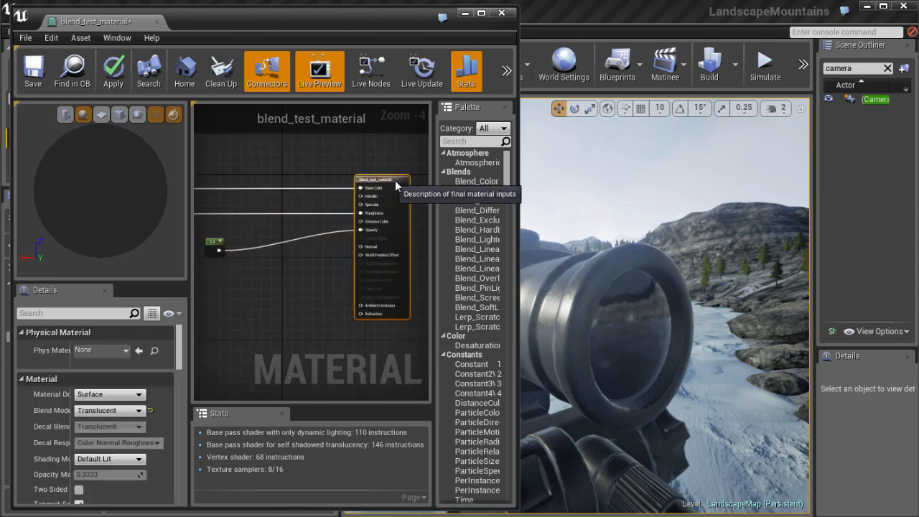
# - Clear the asset filter in the Textures folder and add scope_glass2 to the blend_test_material graph as a Texture Sample
pyautogui.moveTo(286, 18); pyautogui.dragTo(582, 35)
pyautogui.click(51, 369)
pyautogui.press('BackSpace')
pyautogui.press('BackSpace')
pyautogui.press('BackSpace')
pyautogui.press('BackSpace')
pyautogui.press('BackSpace')
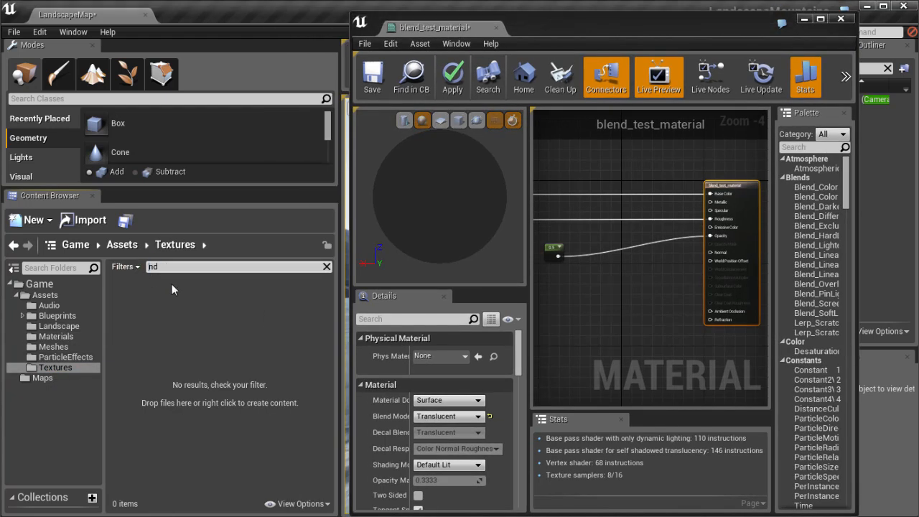
pyautogui.scroll(-3, 315, 436)
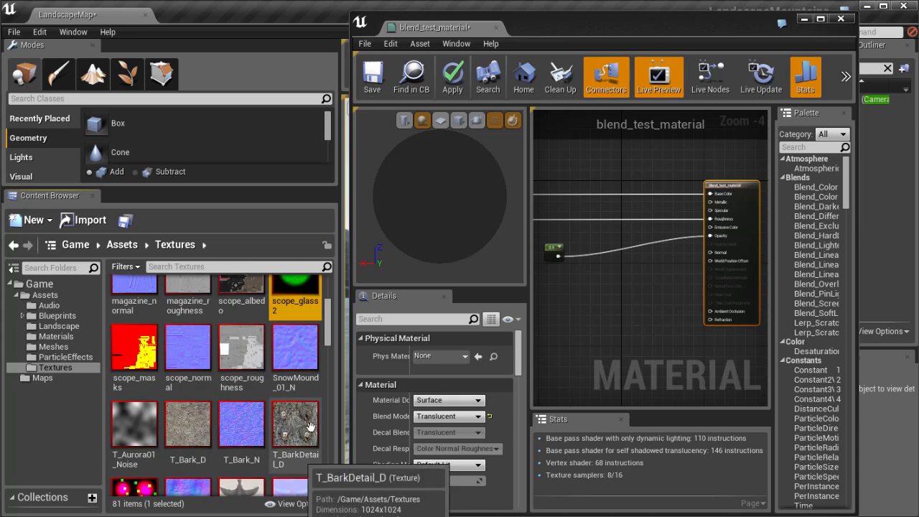
pyautogui.moveTo(295, 346); pyautogui.dragTo(595, 279)
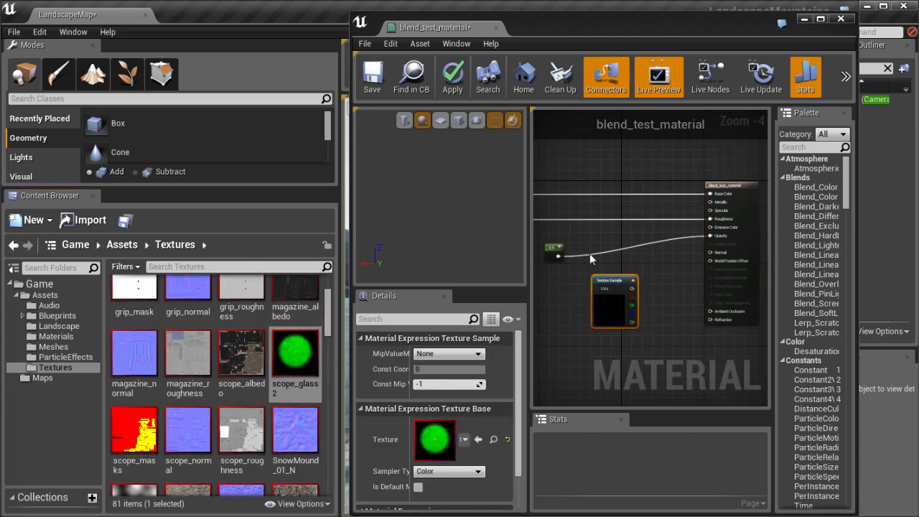
pyautogui.moveTo(553, 36); pyautogui.dragTo(214, 31)
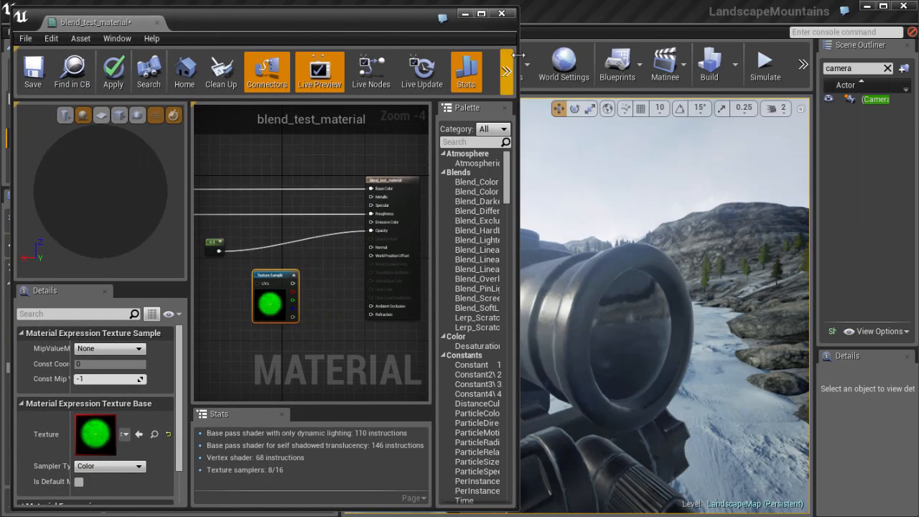
pyautogui.moveTo(677, 68); pyautogui.dragTo(691, 70)
pyautogui.scroll(3, 373, 261)
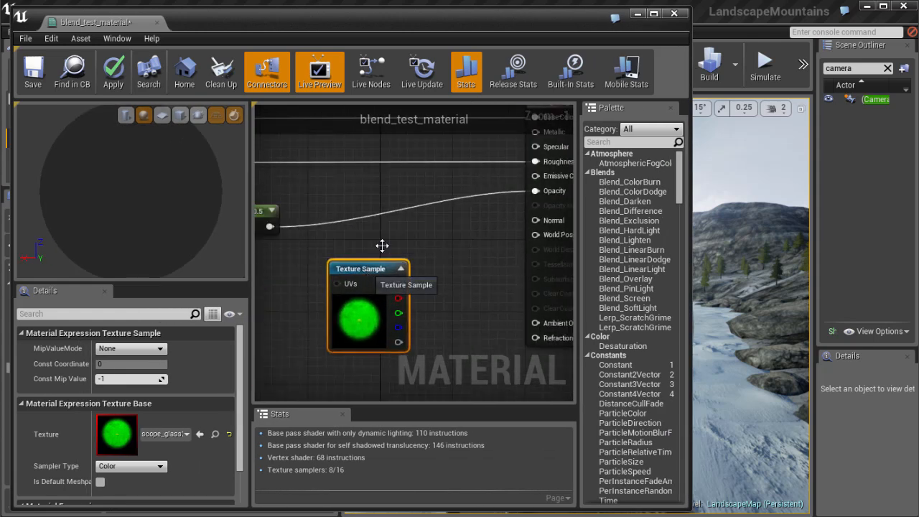
# - Open the scope_glass2 texture, examine its green channel on its own, and close the texture editor
pyautogui.moveTo(340, 25); pyautogui.dragTo(670, 27)
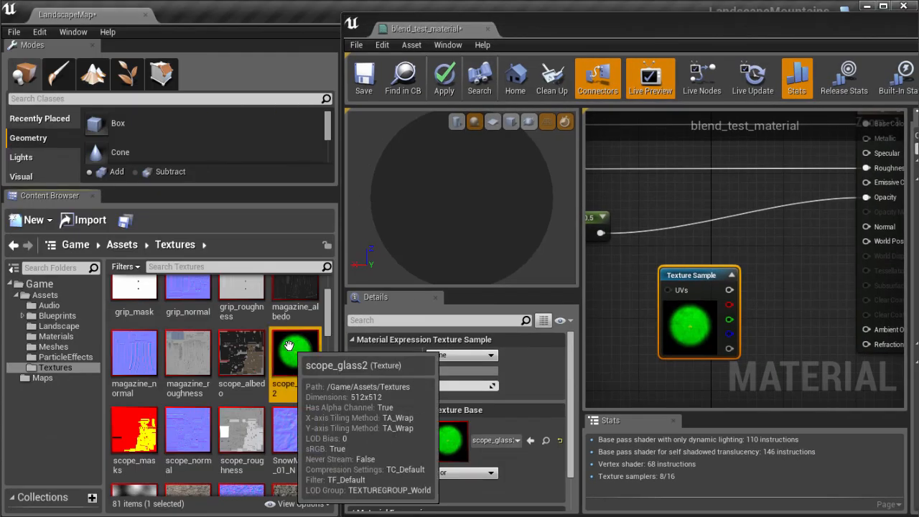
pyautogui.doubleClick(294, 345)
pyautogui.click(363, 132)
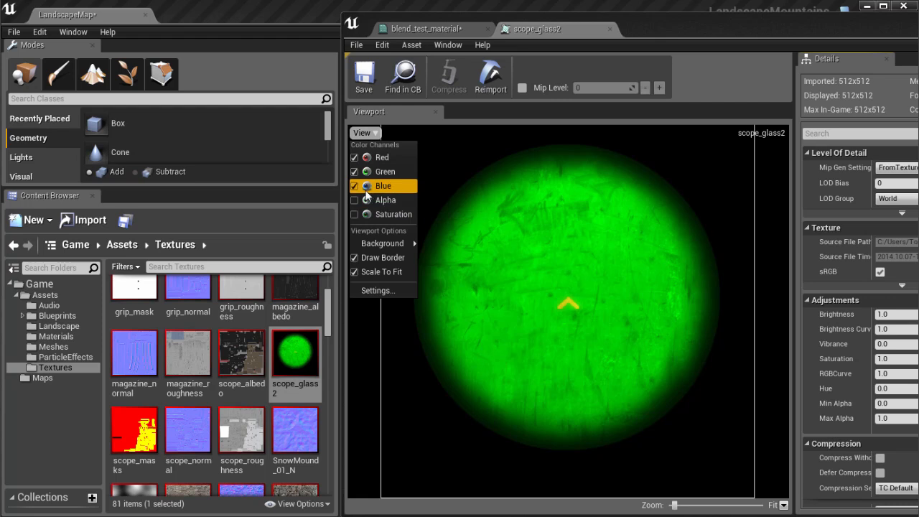
pyautogui.click(354, 171)
pyautogui.click(354, 186)
pyautogui.click(355, 158)
pyautogui.click(355, 171)
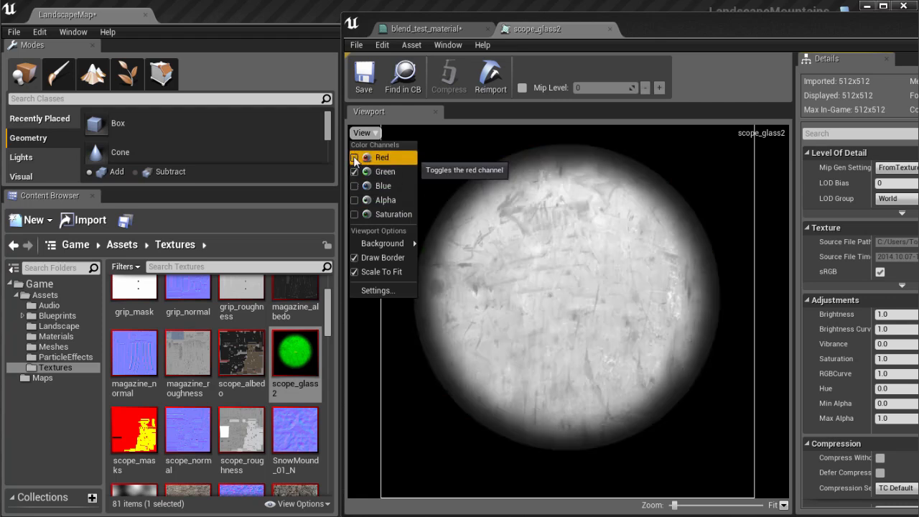
pyautogui.click(354, 157)
pyautogui.moveTo(383, 244)
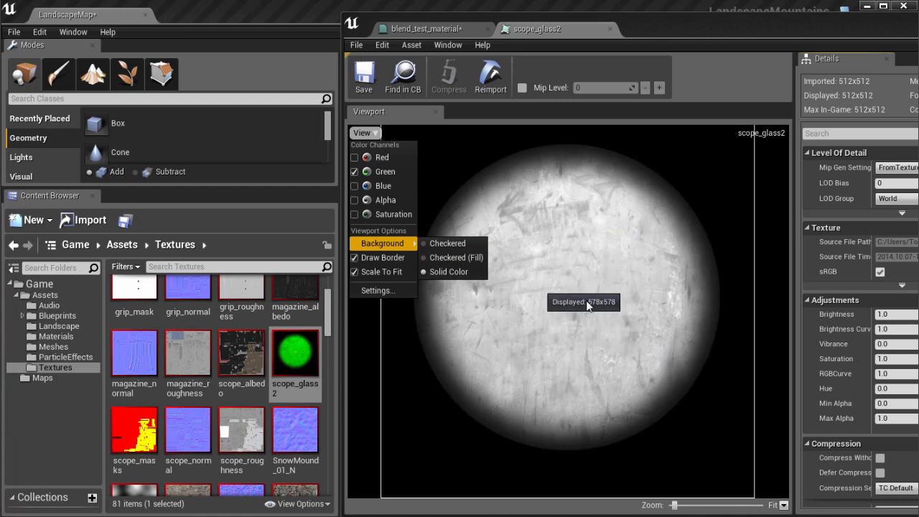
pyautogui.moveTo(641, 34); pyautogui.dragTo(488, 28)
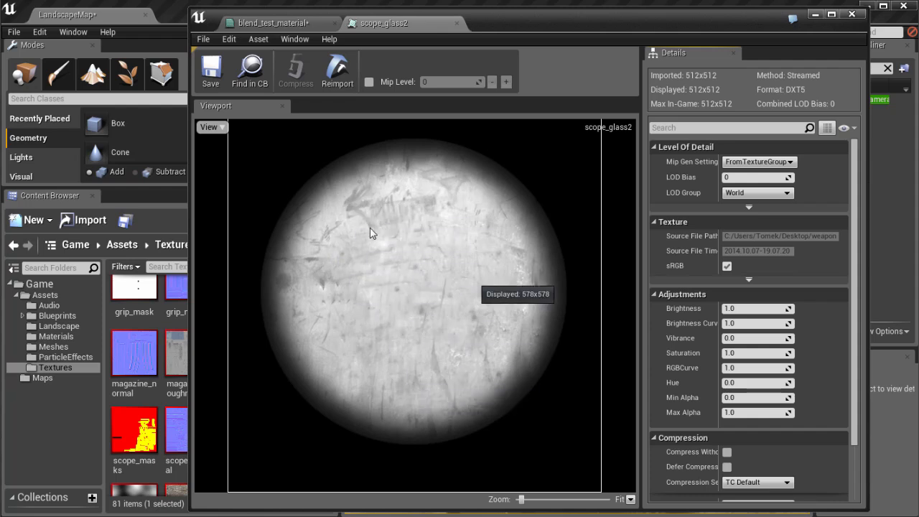
pyautogui.click(457, 24)
# - Connect the Texture Sample's green channel to Opacity and position the node just below the 0.5 Constant
pyautogui.scroll(2, 532, 215)
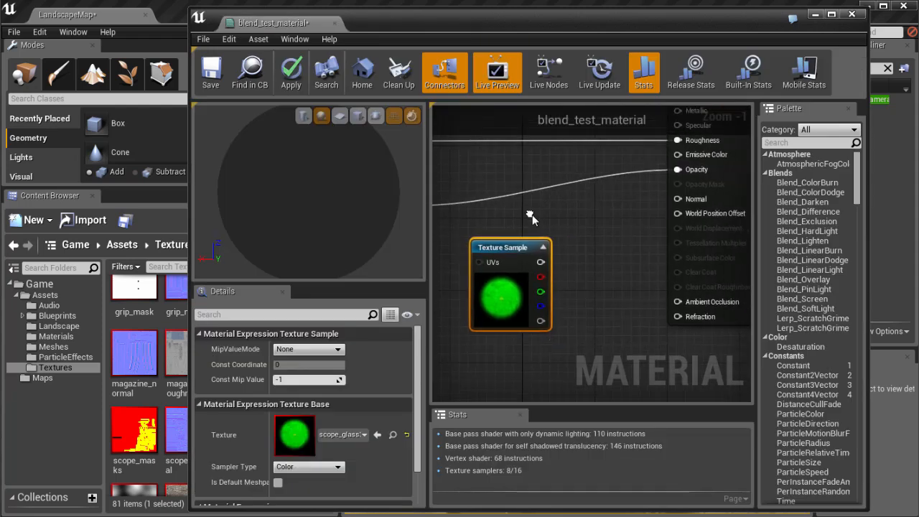
pyautogui.moveTo(505, 24); pyautogui.dragTo(377, 24)
pyautogui.moveTo(454, 222); pyautogui.dragTo(501, 247, button='right')
pyautogui.moveTo(427, 264); pyautogui.dragTo(380, 208)
pyautogui.scroll(-1, 442, 244)
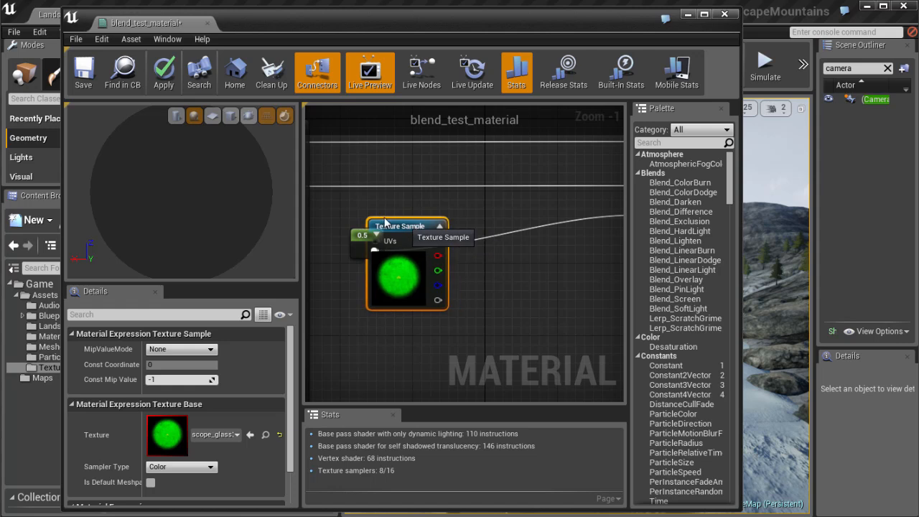
pyautogui.rightClick(486, 271)
pyautogui.moveTo(485, 272); pyautogui.dragTo(449, 278, button='right')
pyautogui.moveTo(379, 263); pyautogui.dragTo(584, 230)
pyautogui.moveTo(350, 224); pyautogui.dragTo(358, 271)
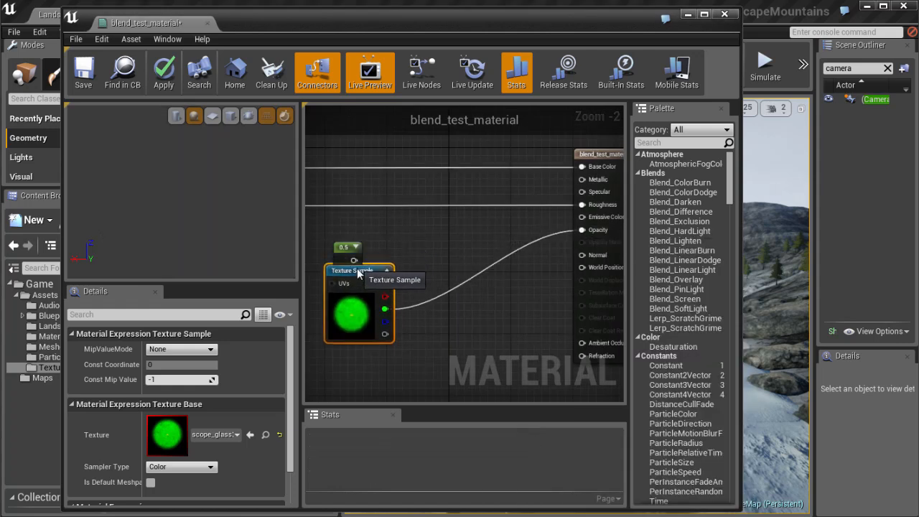
# - Delete the disconnected 0.5 Constant node and rotate the preview sphere to inspect the textured opacity
pyautogui.click(344, 246)
pyautogui.press('Delete')
pyautogui.moveTo(163, 193); pyautogui.dragTo(348, 214)
pyautogui.scroll(-3, 130, 201)
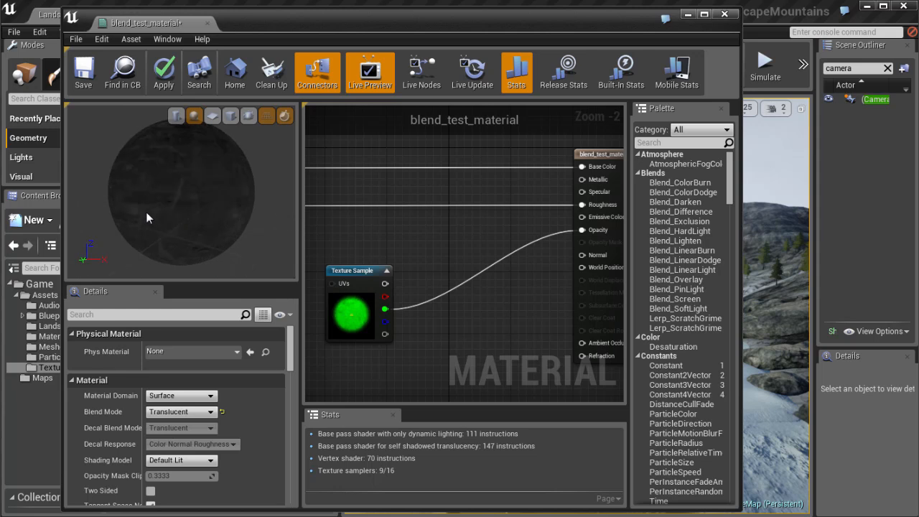
pyautogui.moveTo(147, 217); pyautogui.dragTo(65, 230)
# - Add a OneMinus node and wire it between the Texture Sample's green channel and Opacity
pyautogui.moveTo(452, 269); pyautogui.dragTo(446, 274, button='right')
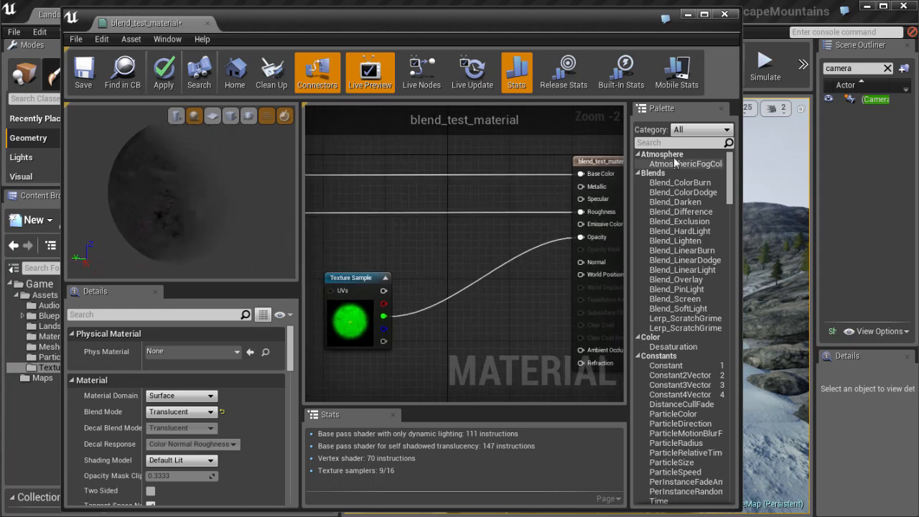
pyautogui.click(661, 143)
pyautogui.write('one')
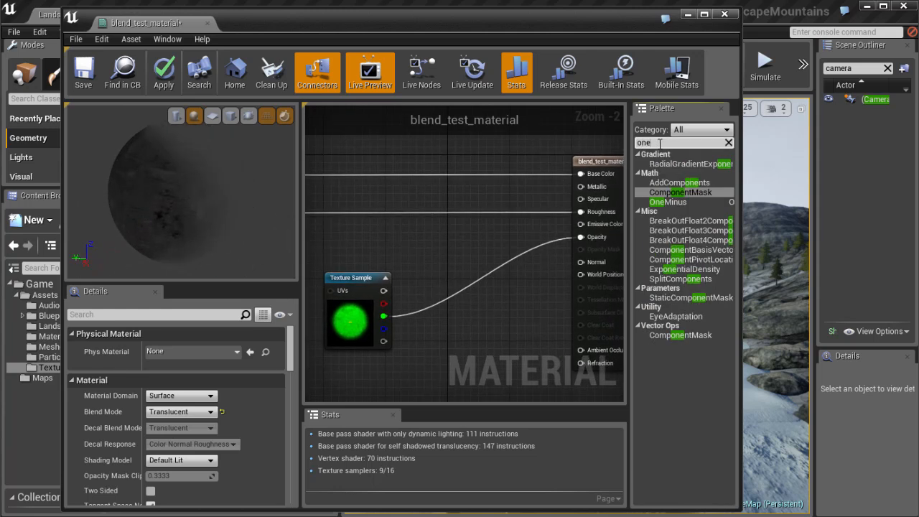
pyautogui.moveTo(684, 209); pyautogui.dragTo(451, 263)
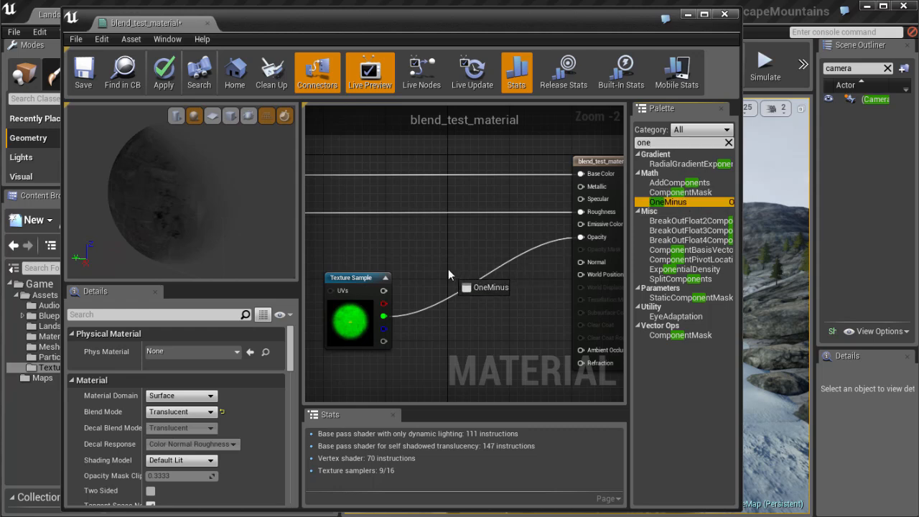
pyautogui.moveTo(398, 301); pyautogui.dragTo(382, 297, button='right')
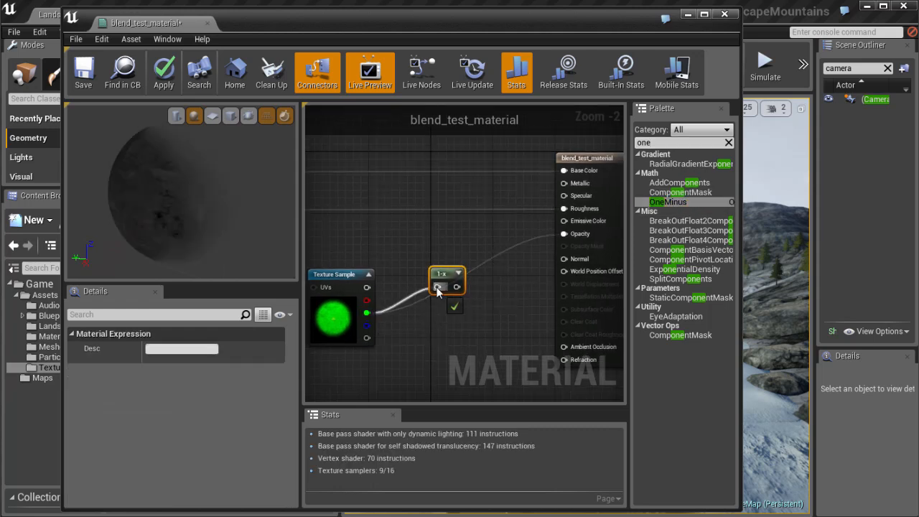
pyautogui.moveTo(457, 286); pyautogui.dragTo(564, 233)
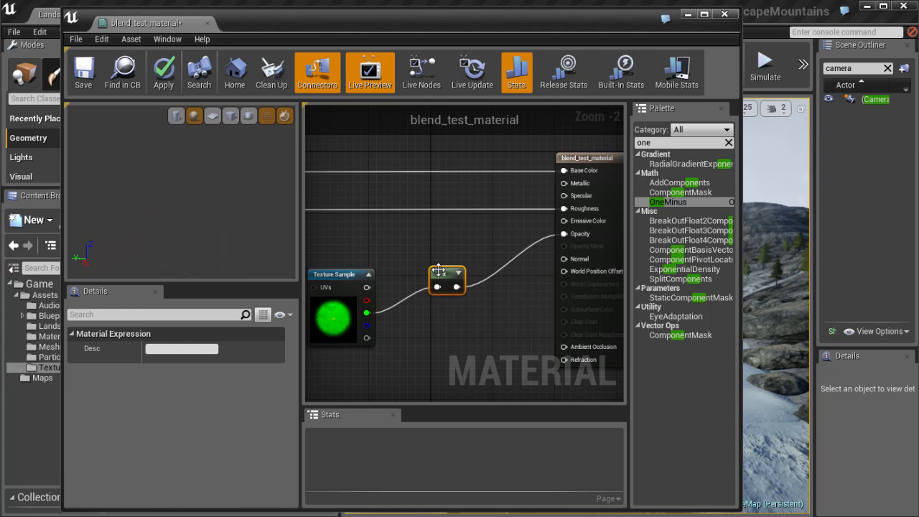
pyautogui.moveTo(438, 269); pyautogui.dragTo(456, 272)
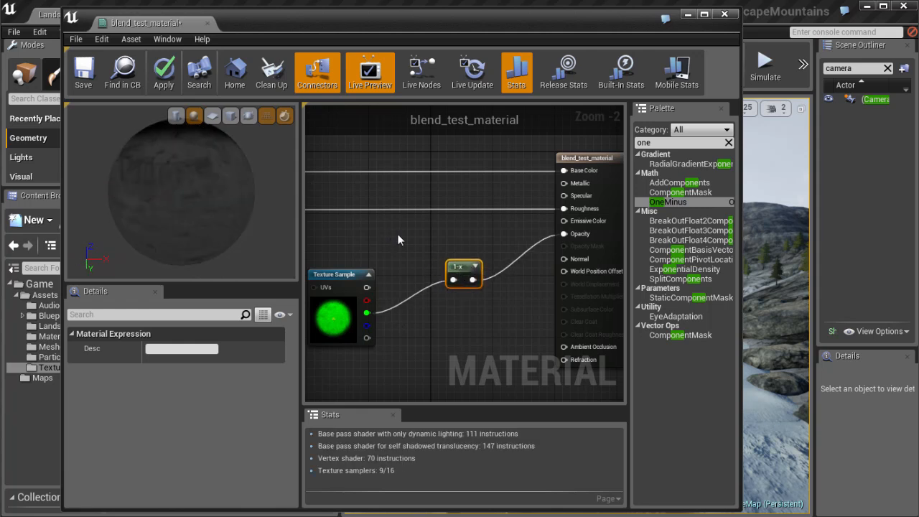
# - Apply the material changes with the scope visible beside the narrowed editor, and enlarge the graph area
pyautogui.moveTo(742, 119); pyautogui.dragTo(489, 209)
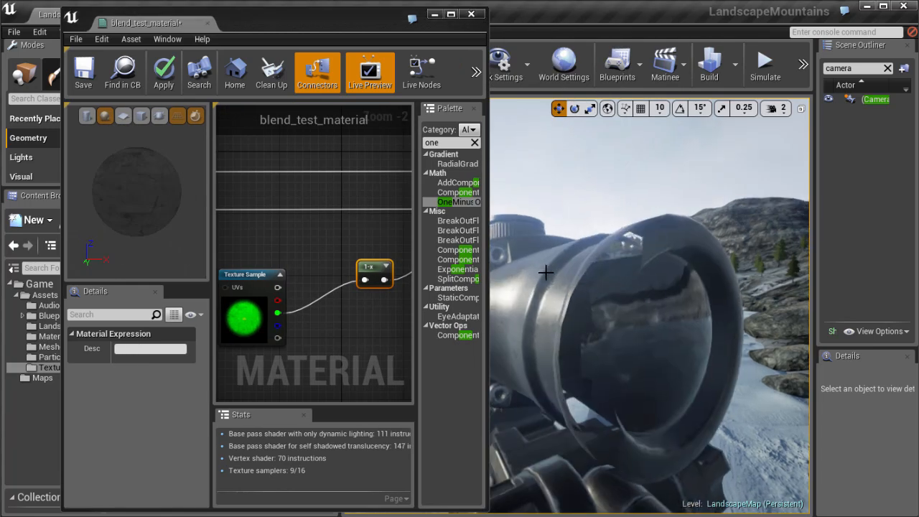
pyautogui.click(164, 72)
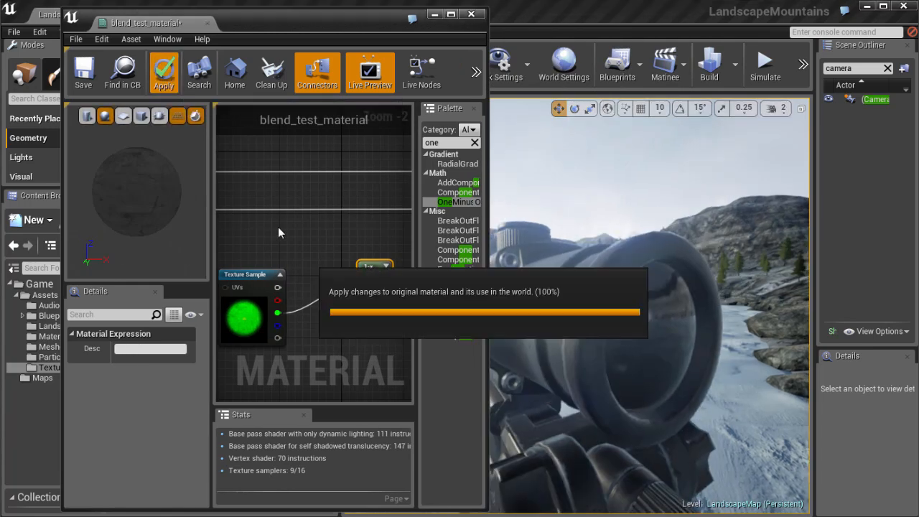
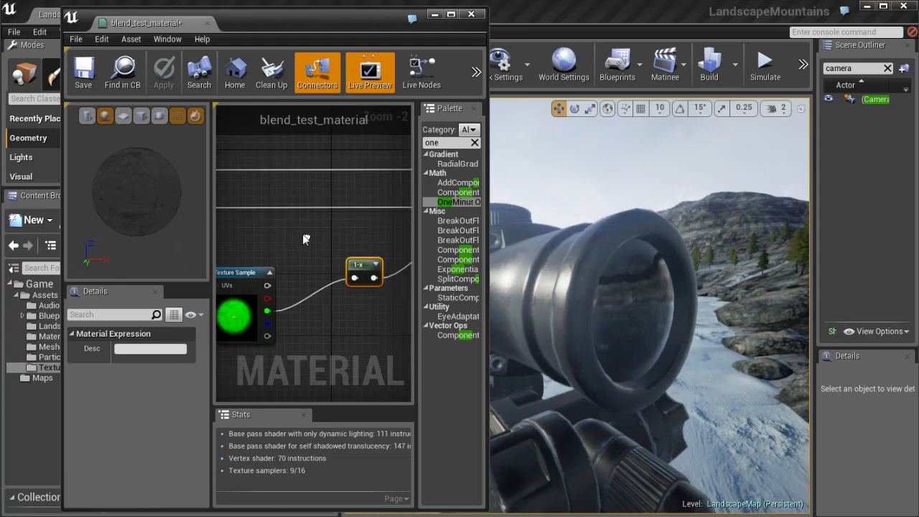
pyautogui.moveTo(316, 237); pyautogui.dragTo(318, 244, button='right')
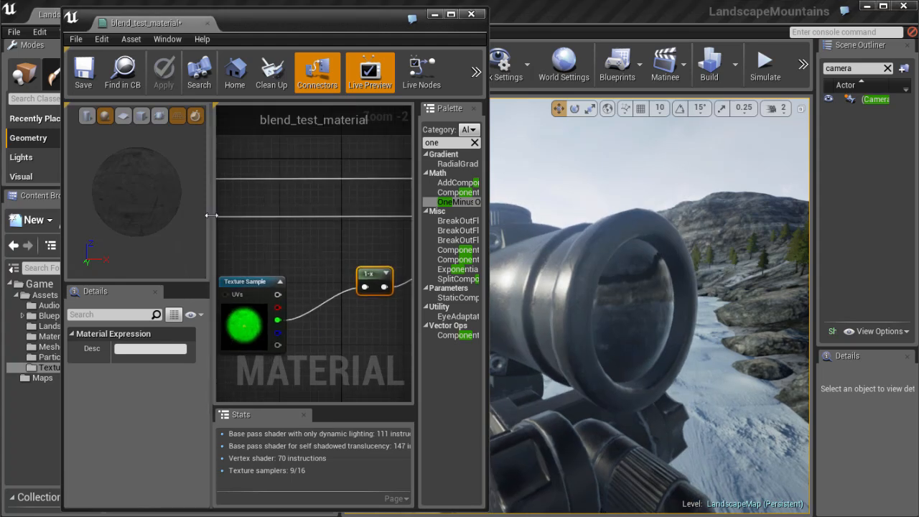
pyautogui.moveTo(211, 215); pyautogui.dragTo(151, 207)
pyautogui.moveTo(281, 246); pyautogui.dragTo(322, 263, button='right')
pyautogui.scroll(-3, 321, 249)
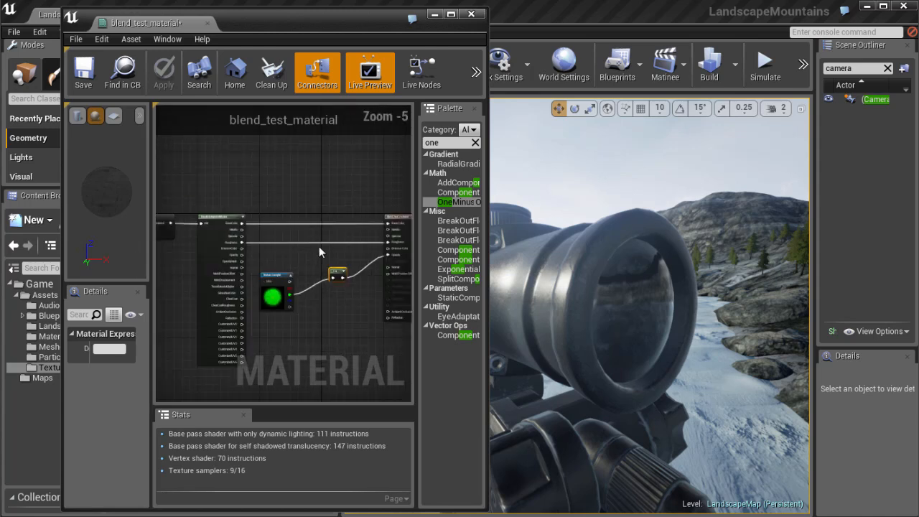
# - Widen the material editor and tidy the graph, placing the Texture Sample closer to the OneMinus node and repositioning the material output node
pyautogui.moveTo(584, 203); pyautogui.dragTo(644, 205)
pyautogui.moveTo(370, 227); pyautogui.dragTo(387, 233, button='right')
pyautogui.scroll(1, 406, 246)
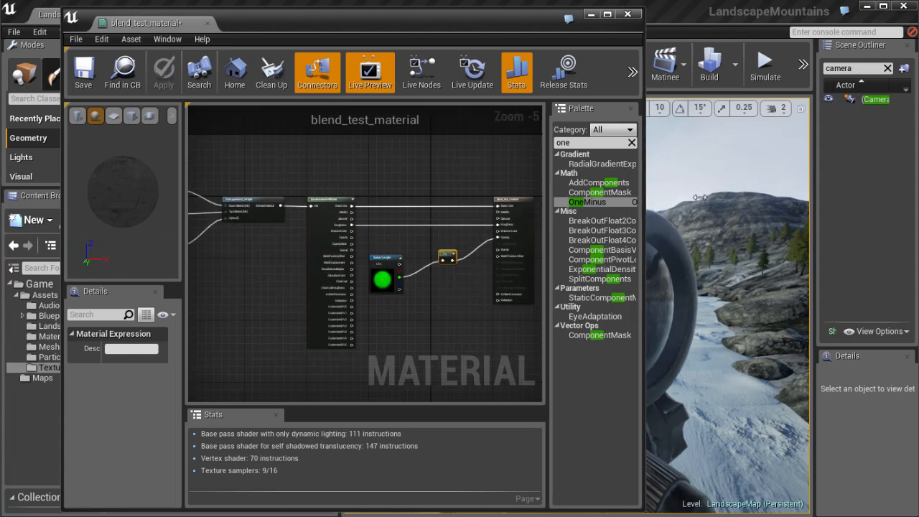
pyautogui.moveTo(645, 195); pyautogui.dragTo(752, 197)
pyautogui.moveTo(588, 207); pyautogui.dragTo(565, 203)
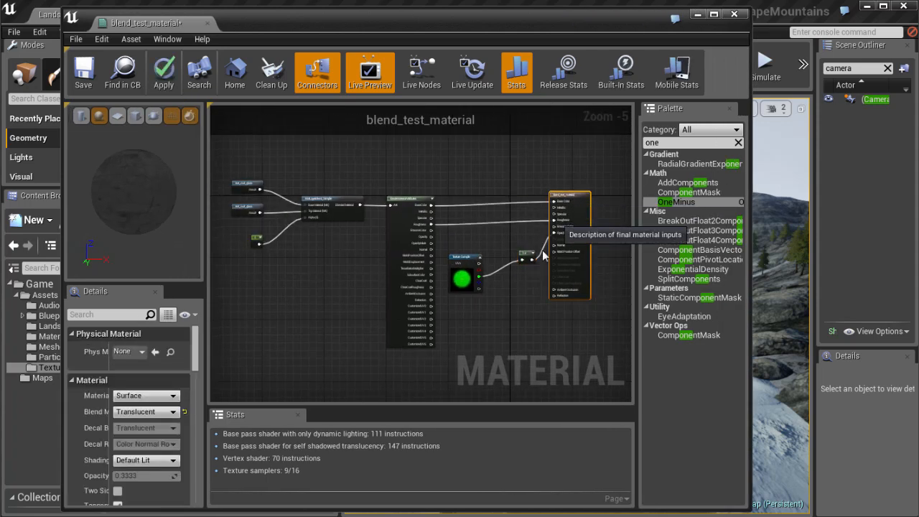
pyautogui.moveTo(464, 267); pyautogui.dragTo(478, 267)
pyautogui.click(564, 203)
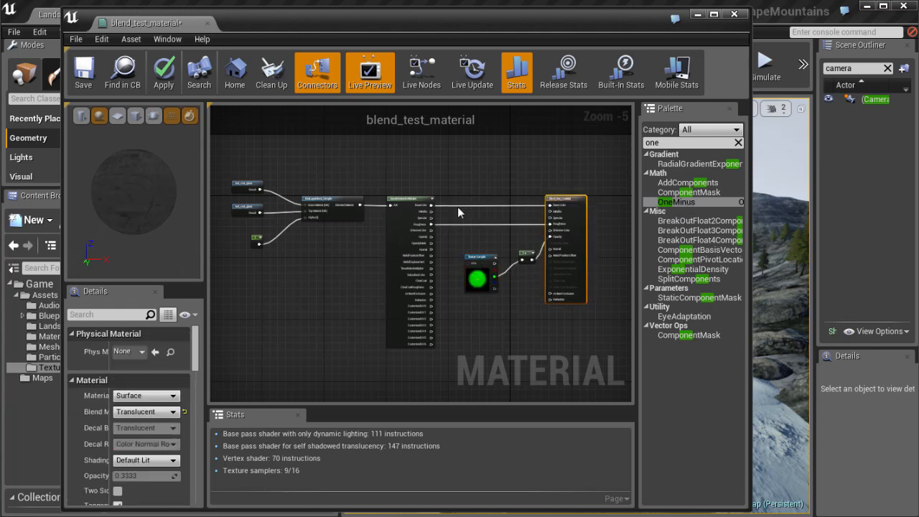
# - Close the blend_test_material editor and apply its changes to the original material
pyautogui.moveTo(334, 244); pyautogui.dragTo(363, 257, button='right')
pyautogui.scroll(3, 408, 273)
pyautogui.scroll(-1, 408, 274)
pyautogui.click(734, 13)
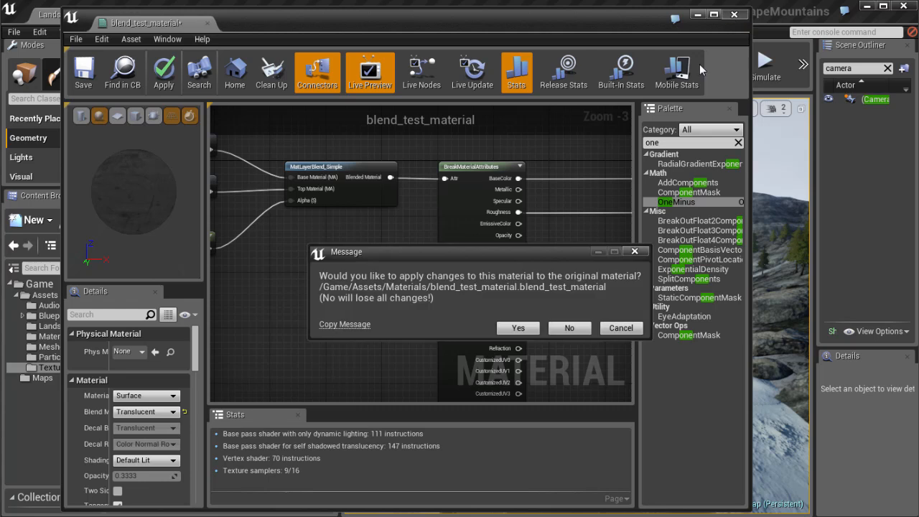
pyautogui.click(533, 332)
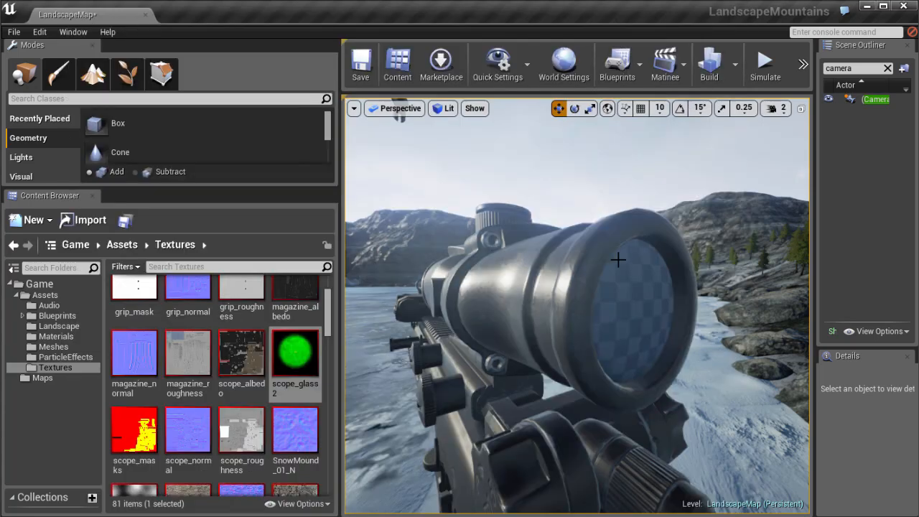
# - Inspect the scope's glass in the level from the front and both sides
pyautogui.moveTo(556, 271); pyautogui.dragTo(637, 273, button='right')
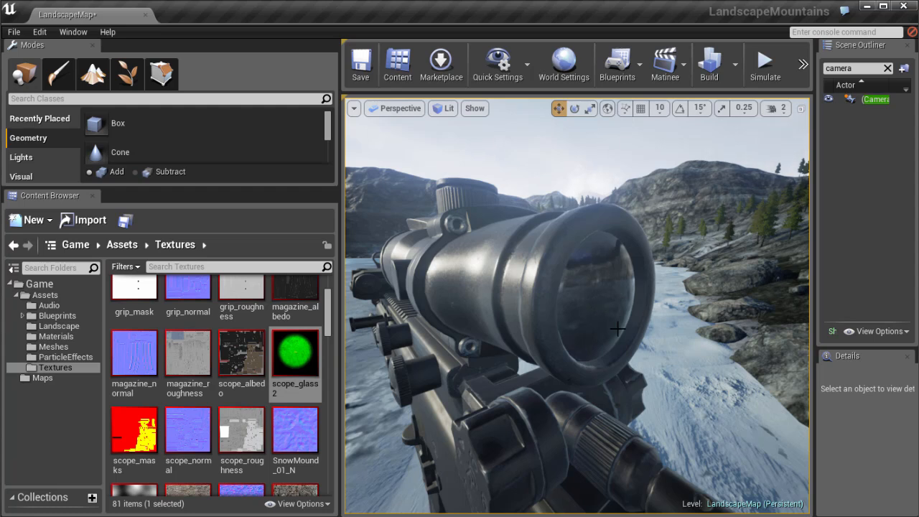
pyautogui.moveTo(614, 329); pyautogui.dragTo(617, 264, button='right')
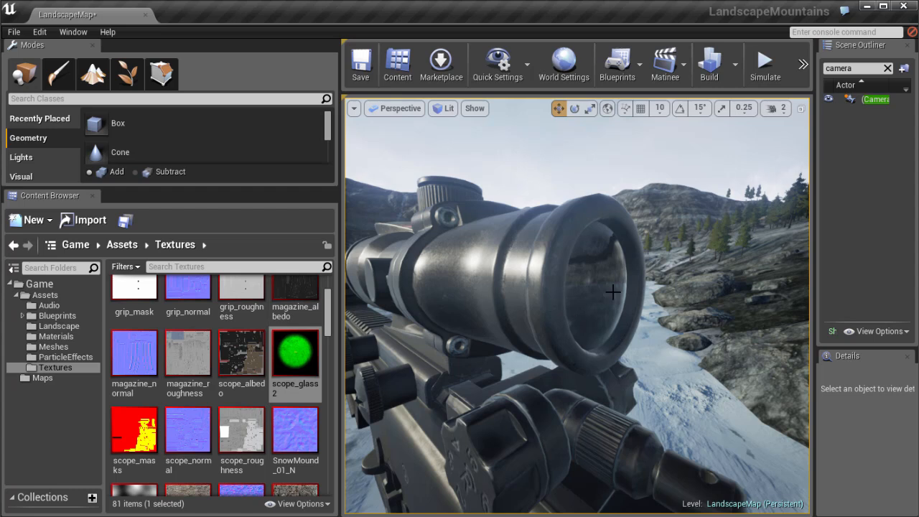
pyautogui.keyDown('alt'); pyautogui.moveTo(623, 328); pyautogui.dragTo(346, 316); pyautogui.keyUp('alt')
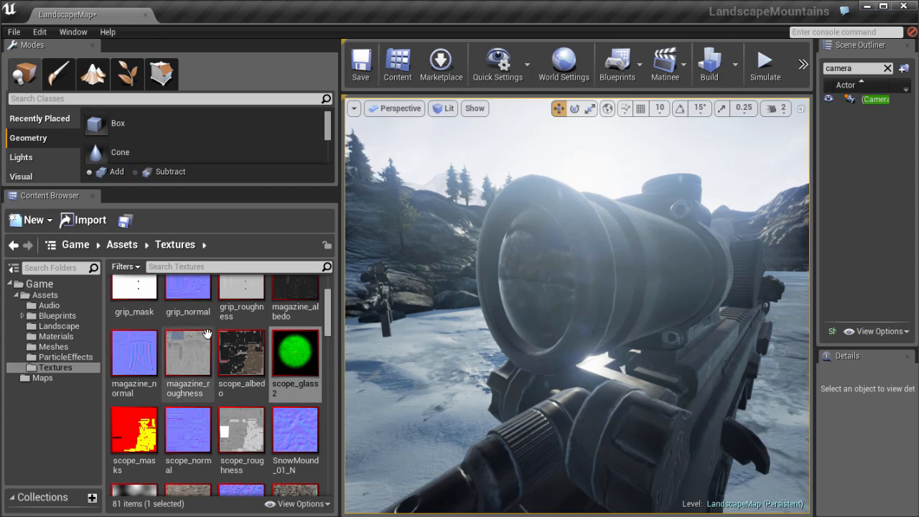
pyautogui.keyDown('alt'); pyautogui.moveTo(522, 318); pyautogui.dragTo(503, 318); pyautogui.keyUp('alt')
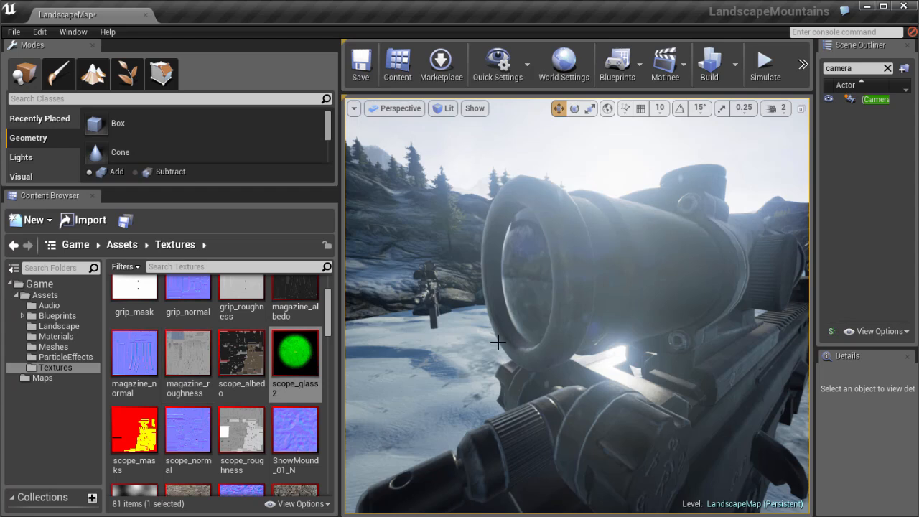
pyautogui.keyDown('alt'); pyautogui.moveTo(497, 339); pyautogui.dragTo(801, 364); pyautogui.keyUp('alt')
pyautogui.keyDown('alt'); pyautogui.moveTo(427, 355); pyautogui.dragTo(431, 334); pyautogui.keyUp('alt')
# - Search for "blend" within the Materials folder and open blend_test_material for editing
pyautogui.click(192, 267)
pyautogui.write('blend')
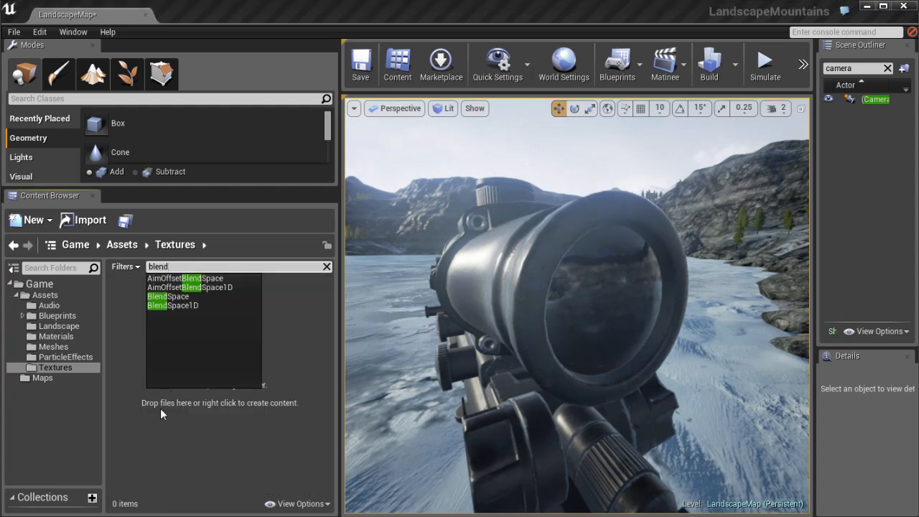
pyautogui.click(56, 336)
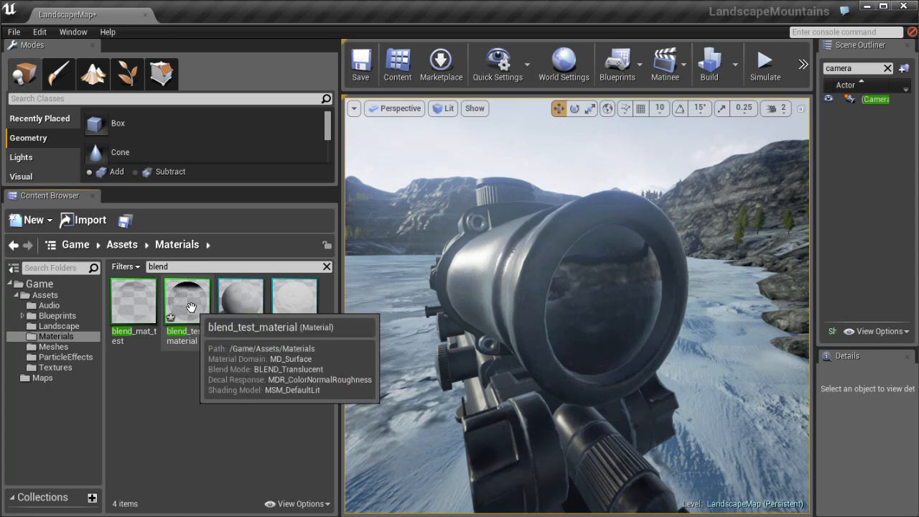
pyautogui.doubleClick(188, 302)
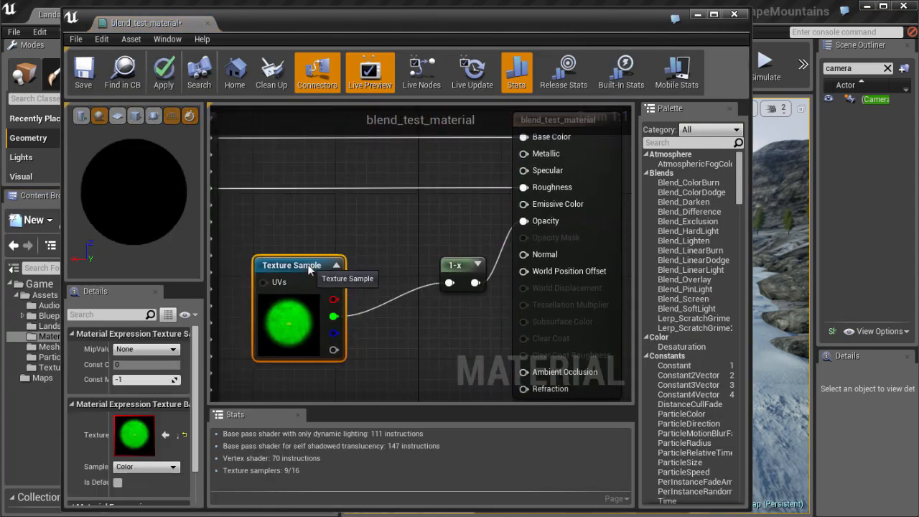
# - Move the Texture Sample and OneMinus nodes farther from the material output to make room for another node
pyautogui.moveTo(310, 268); pyautogui.dragTo(301, 258)
pyautogui.moveTo(461, 274); pyautogui.dragTo(372, 286)
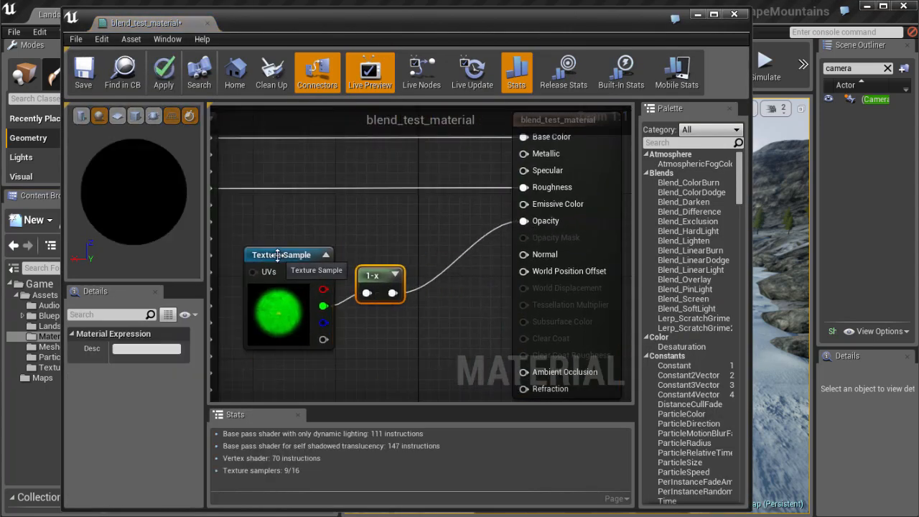
pyautogui.moveTo(278, 256); pyautogui.dragTo(267, 255)
pyautogui.moveTo(393, 284); pyautogui.dragTo(382, 295)
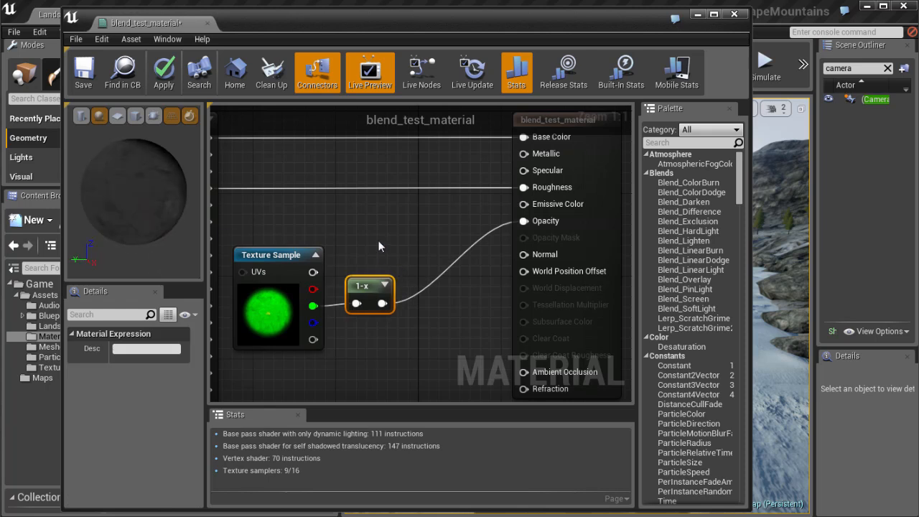
# - Add a Multiply node with a Constant in A and the OneMinus result in B, and connect its output to Opacity
pyautogui.press('m')
pyautogui.click(340, 201)
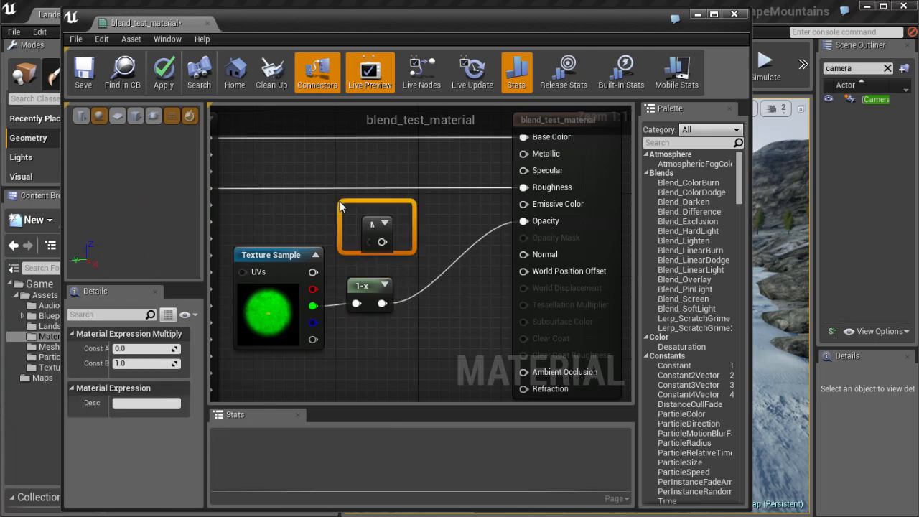
pyautogui.moveTo(353, 207); pyautogui.dragTo(410, 198)
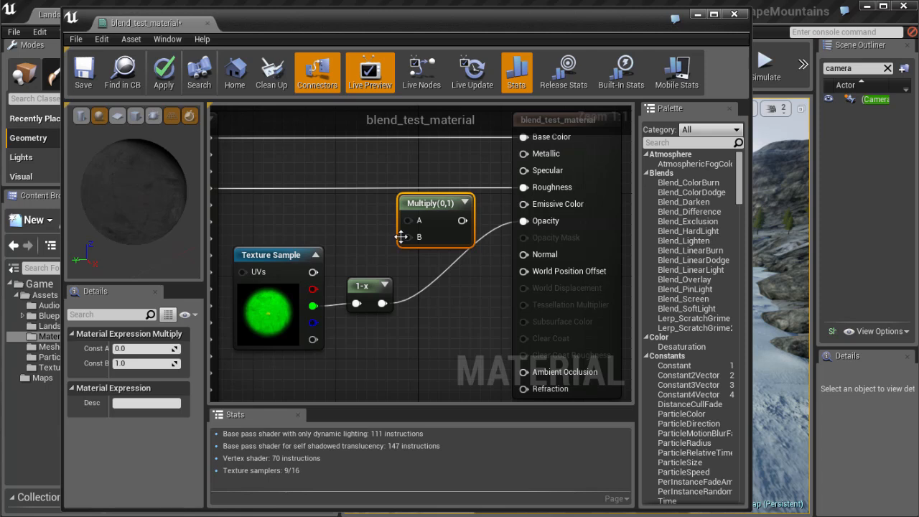
pyautogui.moveTo(383, 302); pyautogui.dragTo(431, 216)
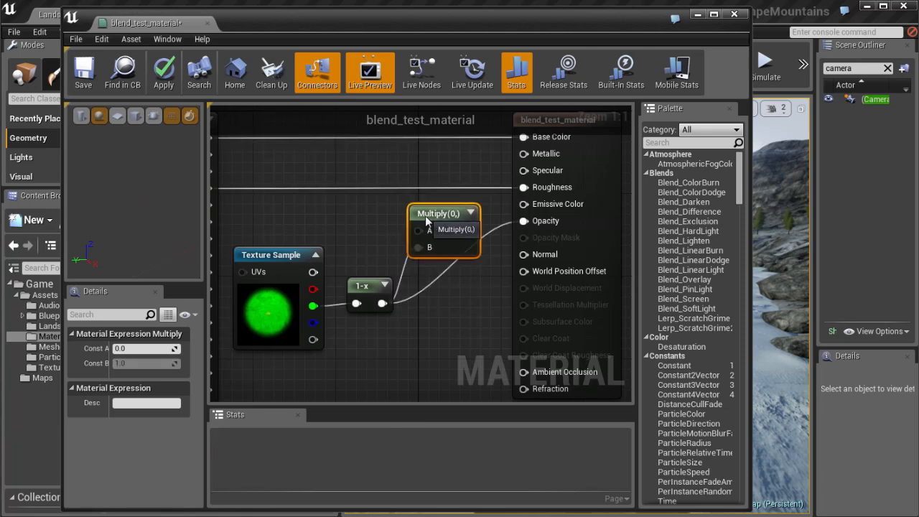
pyautogui.click(349, 210)
pyautogui.moveTo(368, 231); pyautogui.dragTo(342, 211)
pyautogui.moveTo(455, 230); pyautogui.dragTo(524, 221)
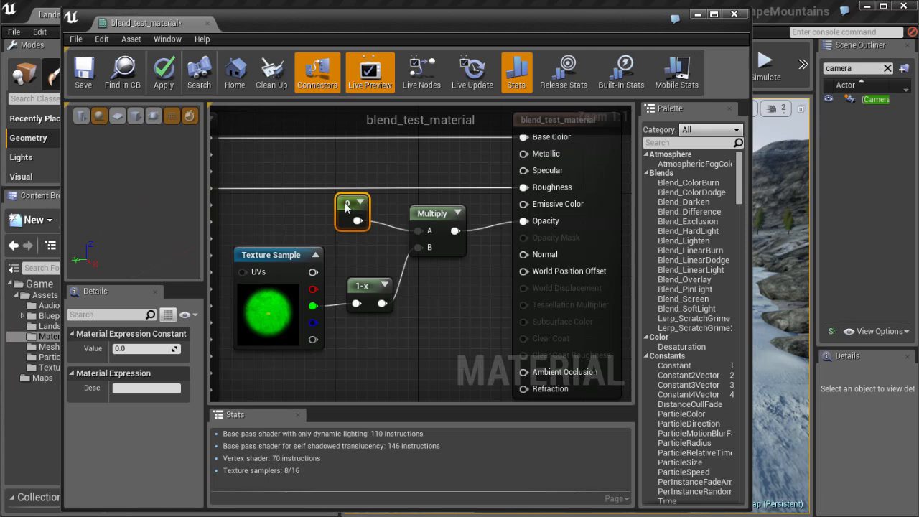
# - Set the Constant feeding Multiply to 0.5 and apply the material with the scope visible beside the narrowed editor
pyautogui.click(134, 347)
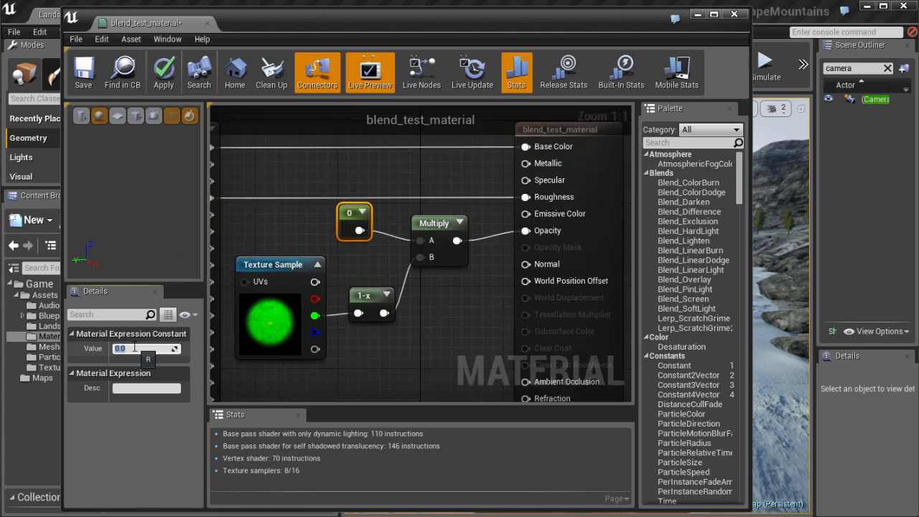
pyautogui.write('0.5')
pyautogui.press('Return')
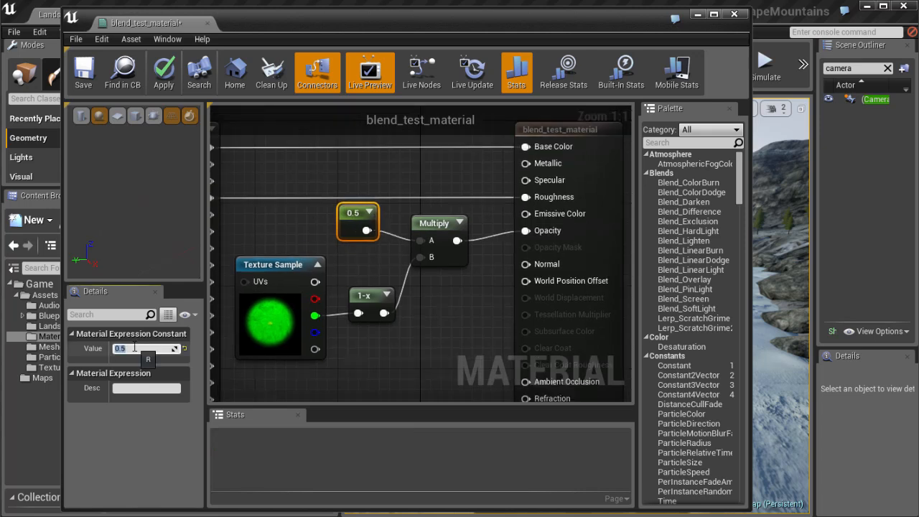
pyautogui.moveTo(150, 210); pyautogui.dragTo(136, 194)
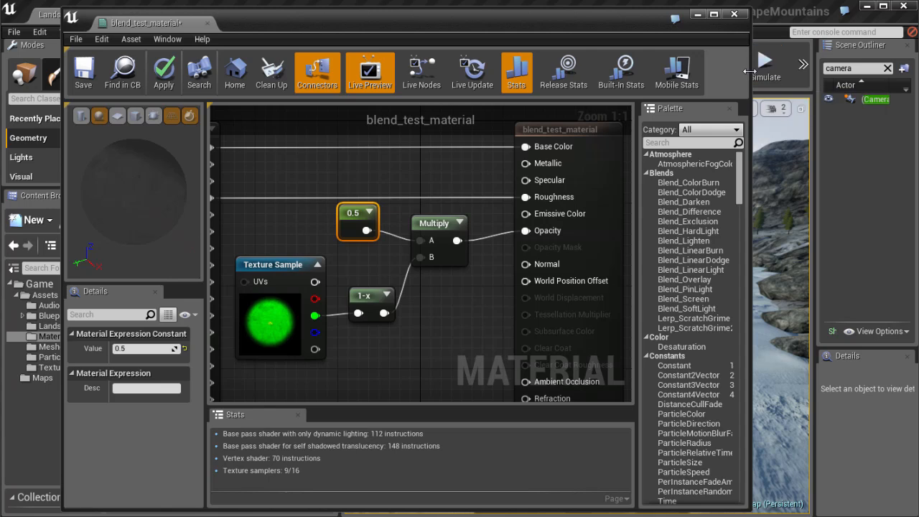
pyautogui.moveTo(750, 71); pyautogui.dragTo(302, 88)
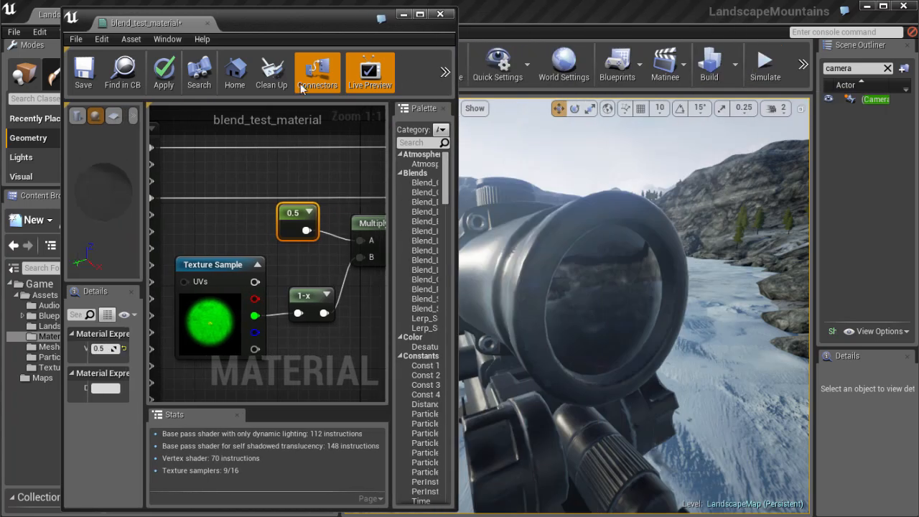
pyautogui.click(164, 72)
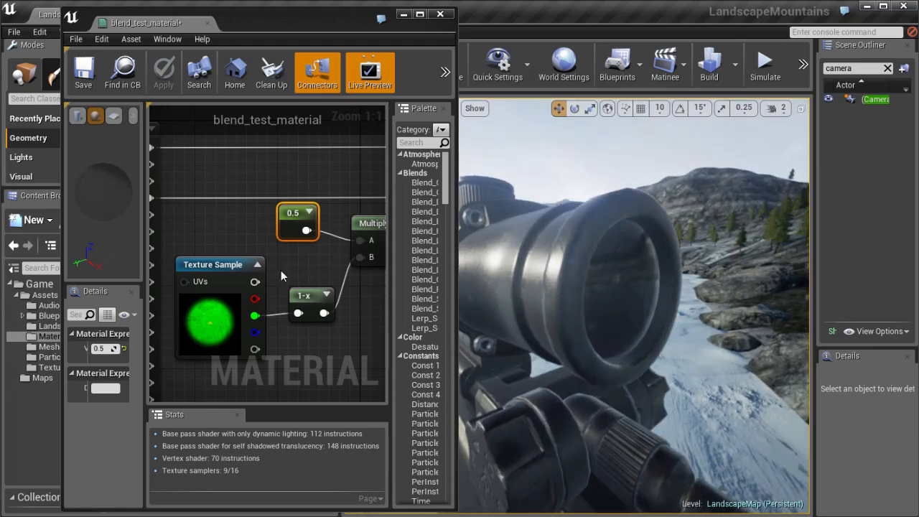
# - Delete the 0.5 Constant and the Multiply node, and reconnect OneMinus directly to Opacity
pyautogui.moveTo(281, 270); pyautogui.dragTo(234, 278, button='right')
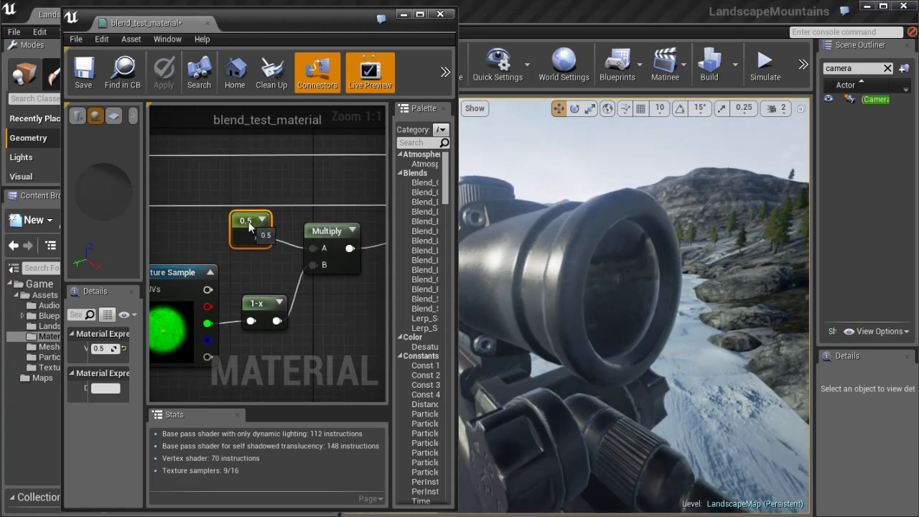
pyautogui.press('Delete')
pyautogui.moveTo(284, 234); pyautogui.dragTo(228, 238, button='right')
pyautogui.click(281, 233)
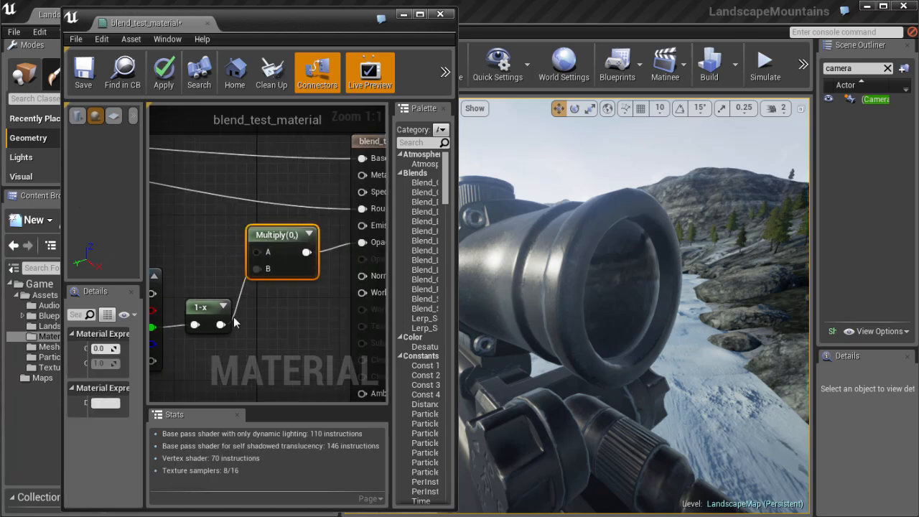
pyautogui.press('Delete')
pyautogui.moveTo(220, 325); pyautogui.dragTo(362, 242)
# - Apply the changes to blend_test_material and close its editor
pyautogui.scroll(-2, 287, 244)
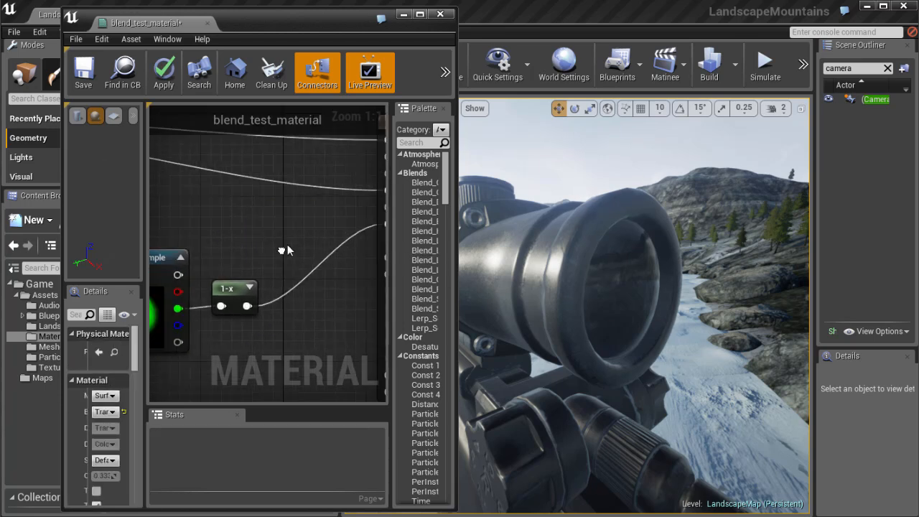
pyautogui.click(162, 72)
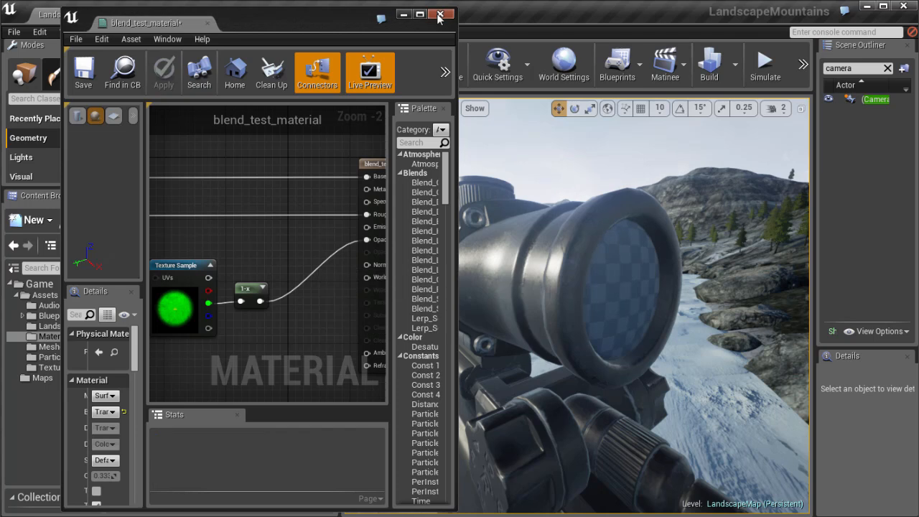
pyautogui.click(440, 13)
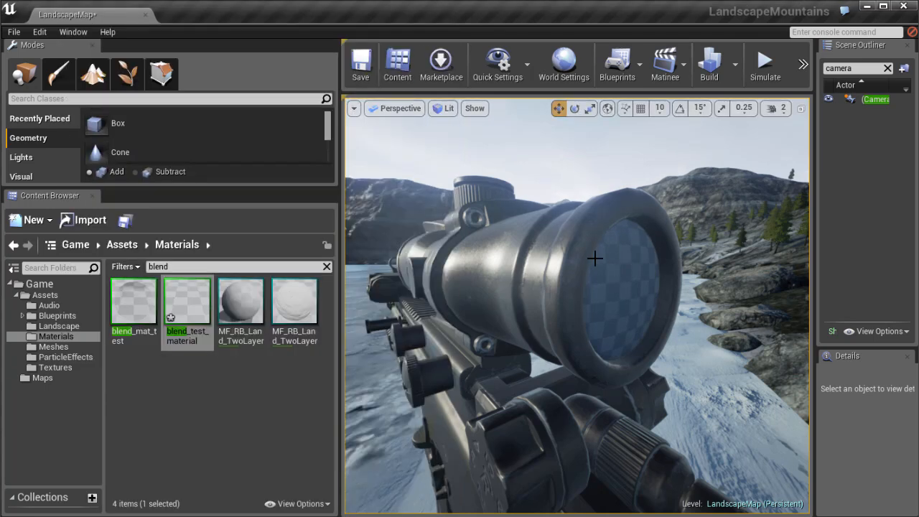
# - Move through the level around the rifles to examine them and reach the camera placed behind the scope
pyautogui.press('s')
pyautogui.moveTo(597, 266); pyautogui.dragTo(841, 308, button='right')
pyautogui.press('a')
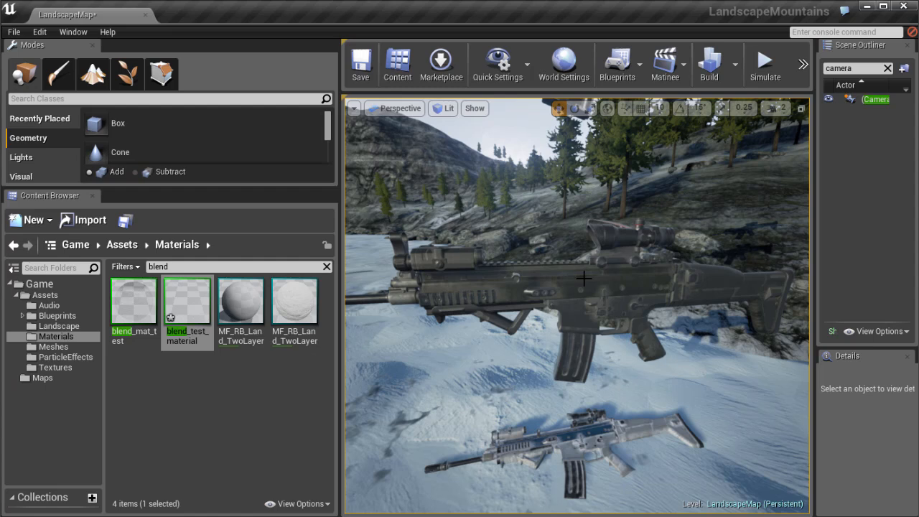
pyautogui.press('w')
pyautogui.moveTo(590, 279); pyautogui.dragTo(591, 320, button='right')
pyautogui.press('d')
pyautogui.press('s')
pyautogui.press('a')
pyautogui.press('d')
pyautogui.press('q')
pyautogui.press('w')
pyautogui.press('e')
pyautogui.press('s')
pyautogui.press('w')
pyautogui.press('d')
pyautogui.press('w')
pyautogui.press('d')
pyautogui.press('e')
# - Select and frame the CameraActor behind the rifle, and enlarge the area showing its properties
pyautogui.click(640, 349)
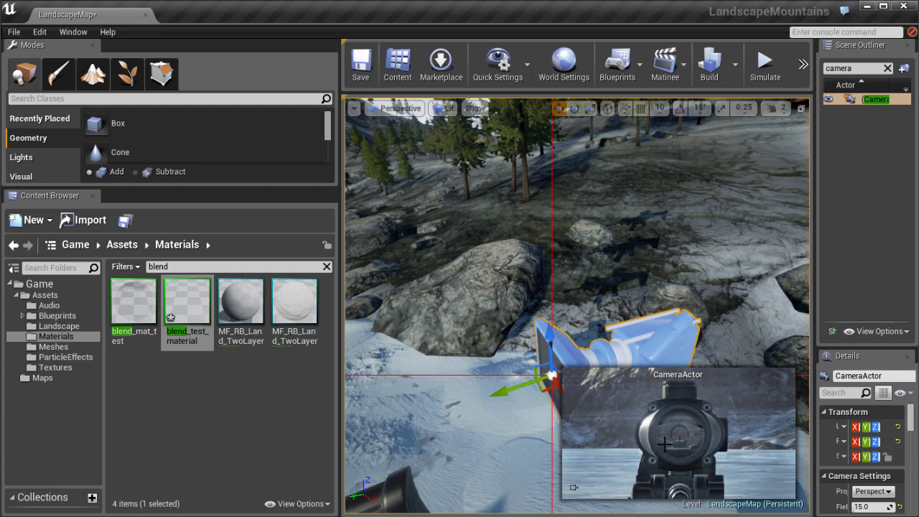
pyautogui.press('f')
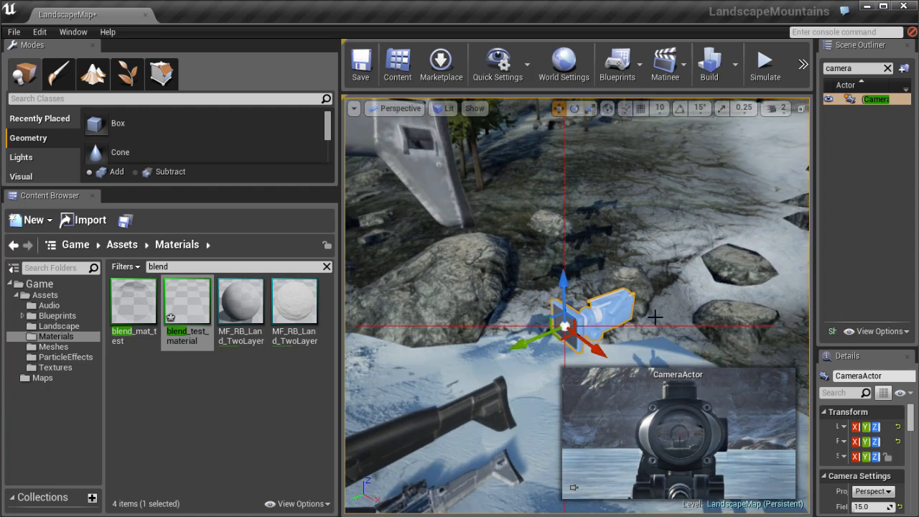
pyautogui.moveTo(814, 241); pyautogui.dragTo(689, 244)
pyautogui.moveTo(806, 348); pyautogui.dragTo(806, 179)
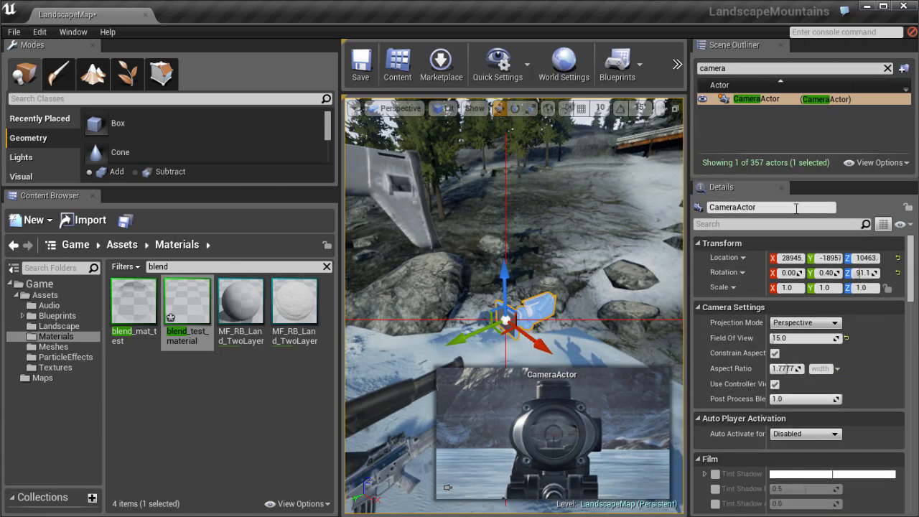
# - Try a Field Of View of 90 on the CameraActor, and restore it to 15
pyautogui.click(810, 340)
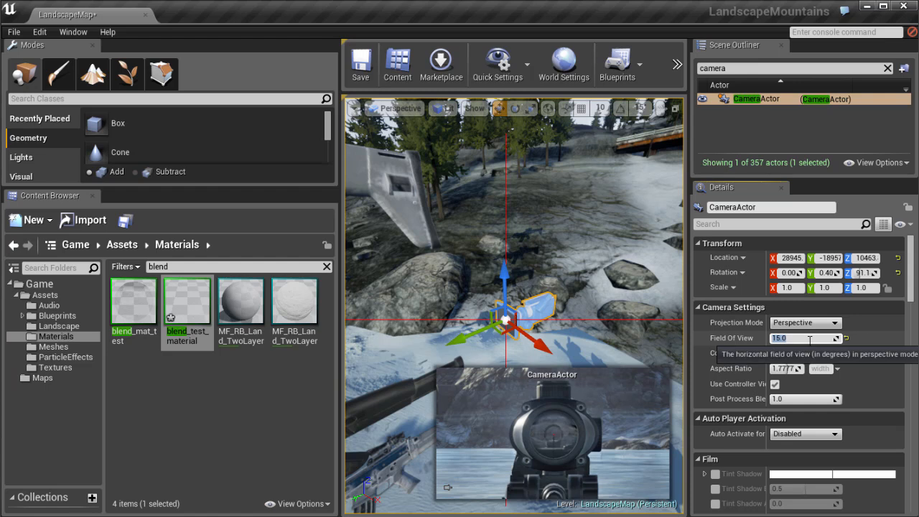
pyautogui.write('90')
pyautogui.press('Return')
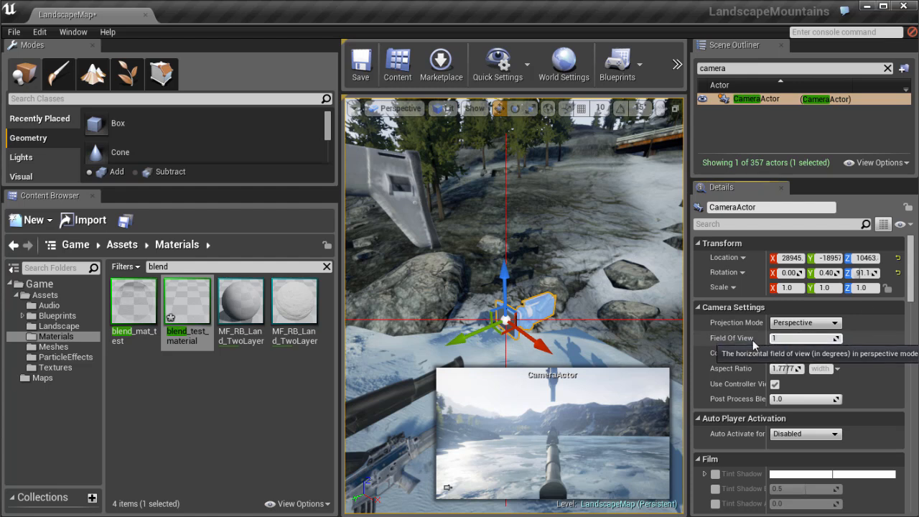
pyautogui.hotkey('ctrl', 'z')
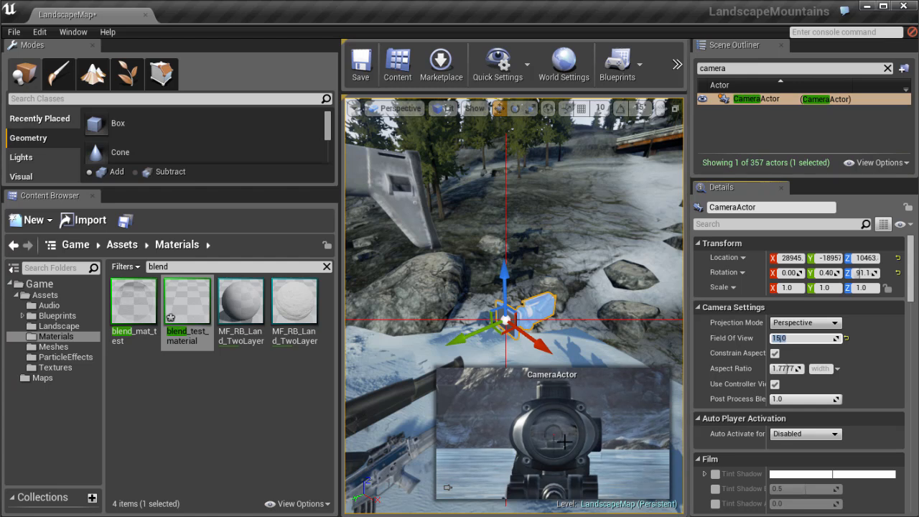
# - Narrow the content browser to widen the level viewport, and bring the scoped rifle into close view
pyautogui.moveTo(520, 261); pyautogui.dragTo(597, 437, button='right')
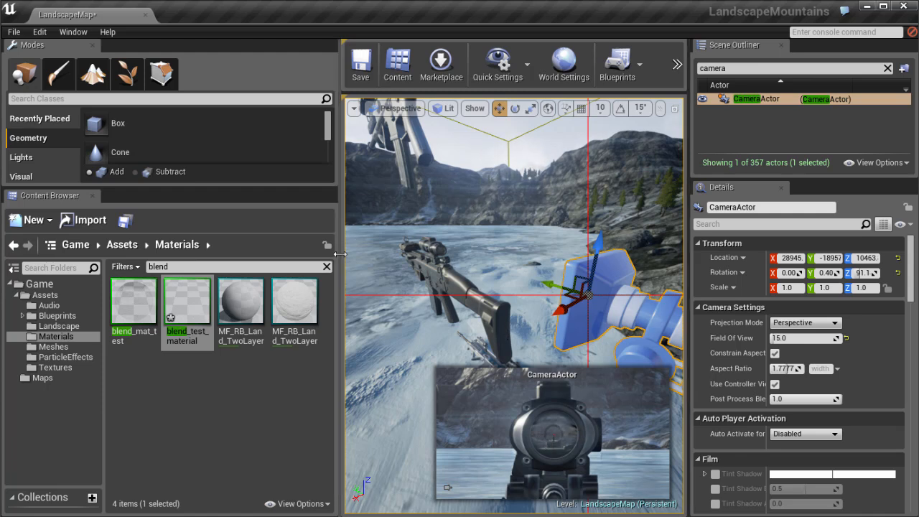
pyautogui.moveTo(340, 256); pyautogui.dragTo(246, 258)
pyautogui.press('w')
pyautogui.moveTo(326, 303); pyautogui.dragTo(569, 409, button='right')
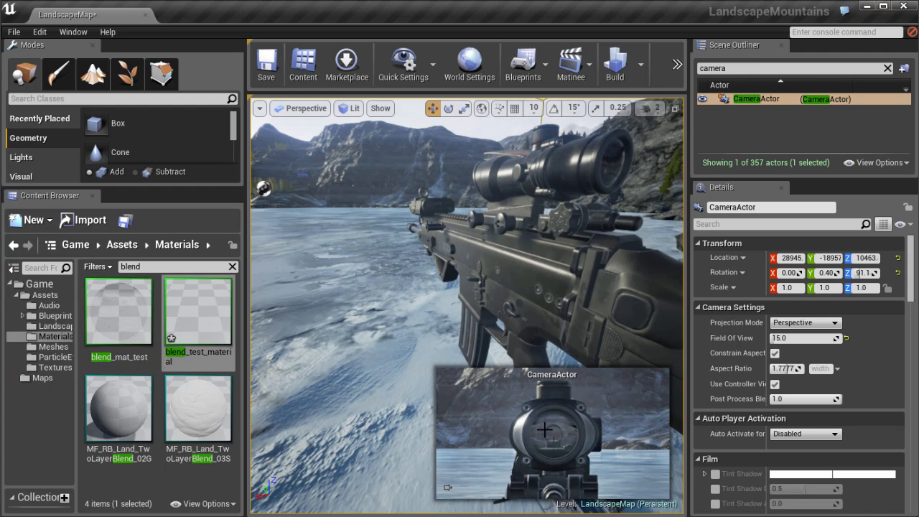
# - Add the dark rifle to the camera selection and rotate both together to check the scope glass against different backgrounds
pyautogui.moveTo(503, 308); pyautogui.dragTo(458, 289, button='right')
pyautogui.keyDown('ctrl'); pyautogui.click(371, 260); pyautogui.keyUp('ctrl')
pyautogui.moveTo(388, 344)
pyautogui.mouseDown(button='right')
pyautogui.moveTo(353, 349)
pyautogui.moveTo(370, 341)
pyautogui.mouseUp(button='right')
pyautogui.press('e')
pyautogui.moveTo(405, 353); pyautogui.dragTo(532, 333)
pyautogui.moveTo(476, 313); pyautogui.dragTo(471, 438)
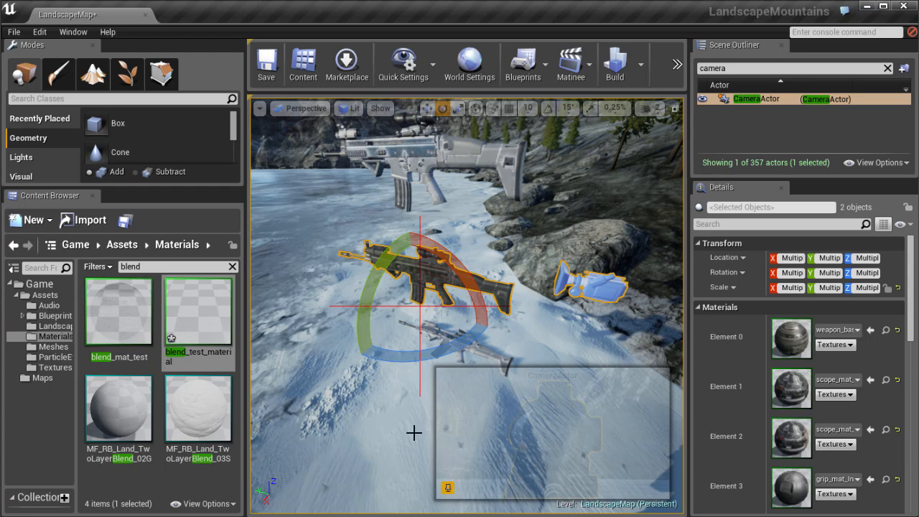
pyautogui.moveTo(459, 306); pyautogui.dragTo(441, 329, button='right')
pyautogui.moveTo(407, 348); pyautogui.dragTo(335, 347)
pyautogui.moveTo(470, 298); pyautogui.dragTo(505, 335)
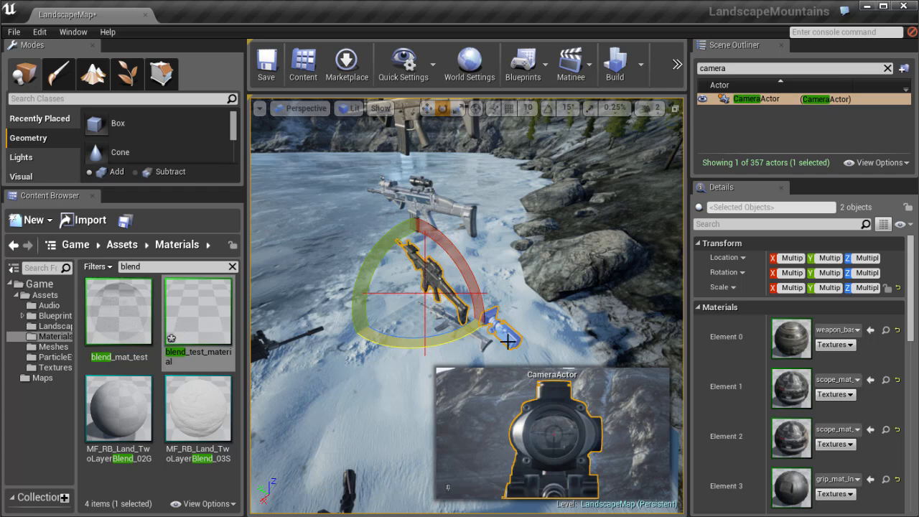
# - Deselect the rifle and camera, and enlarge the level viewport by narrowing the details area and the content browser
pyautogui.rightClick(532, 299)
pyautogui.click(664, 210)
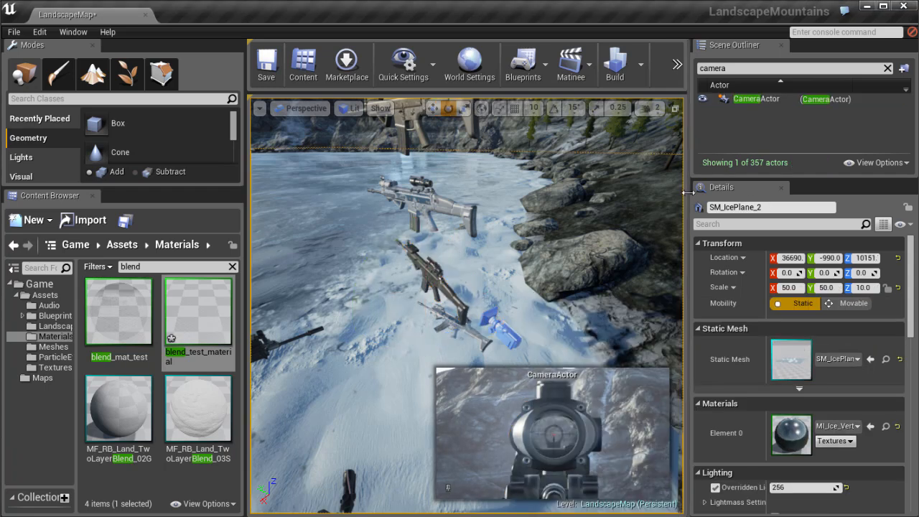
pyautogui.moveTo(690, 215); pyautogui.dragTo(845, 215)
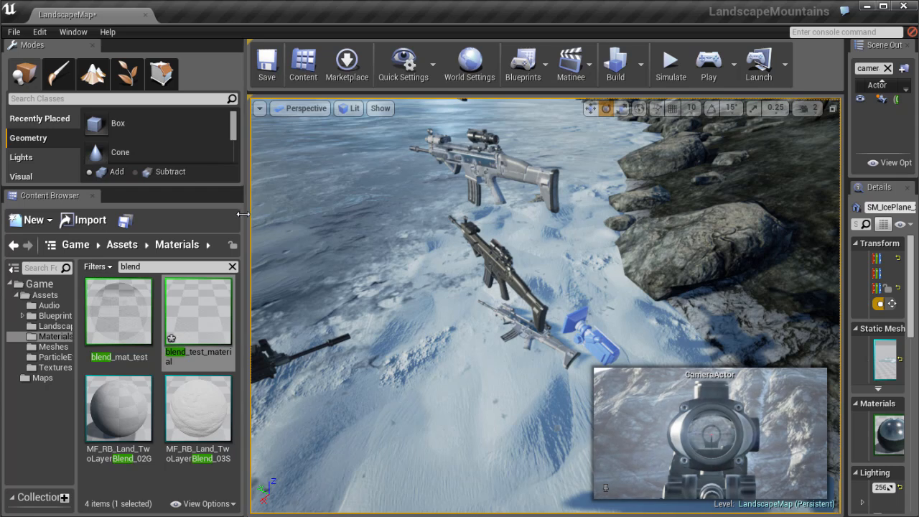
pyautogui.moveTo(244, 214); pyautogui.dragTo(84, 219)
pyautogui.moveTo(411, 284); pyautogui.dragTo(438, 330, button='right')
# - Select weapon_3 together with the CameraActor and rotate both to check the scope reticle against the surrounding landscape
pyautogui.click(426, 271)
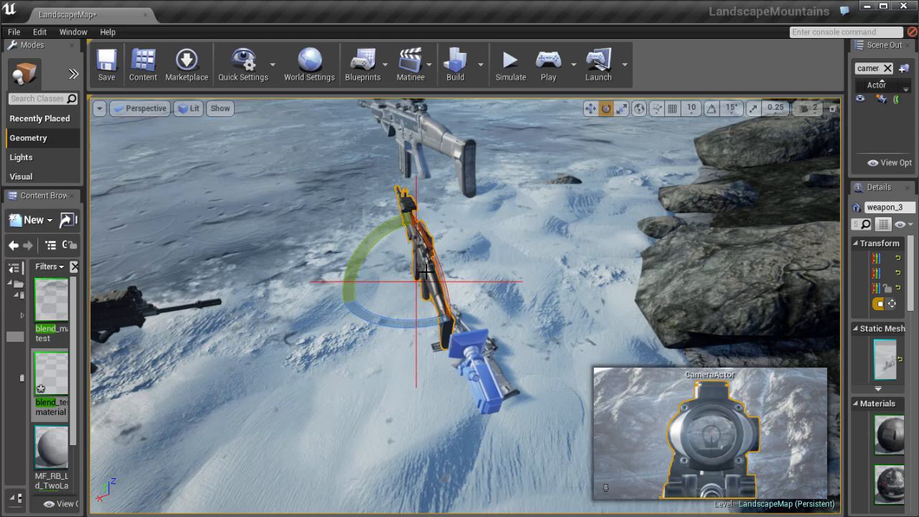
pyautogui.keyDown('ctrl'); pyautogui.click(472, 361); pyautogui.keyUp('ctrl')
pyautogui.moveTo(437, 388); pyautogui.dragTo(519, 367)
pyautogui.moveTo(486, 325); pyautogui.dragTo(470, 307)
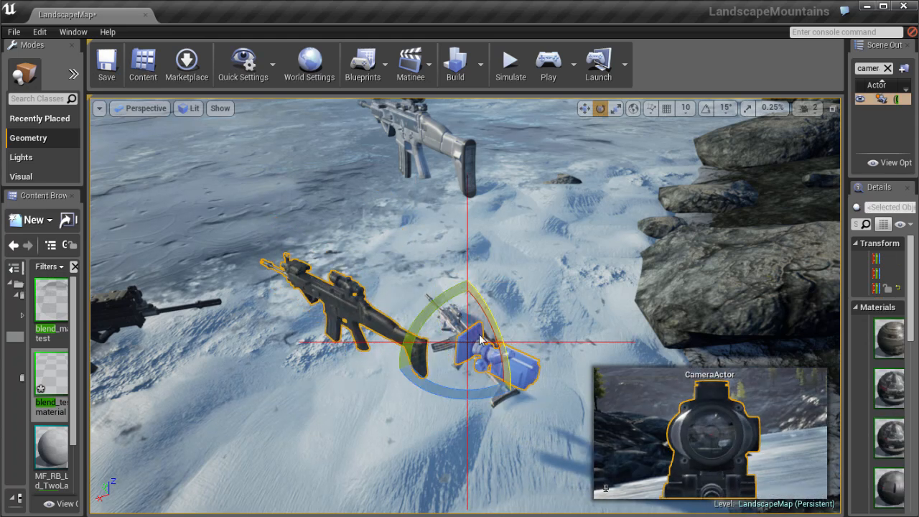
pyautogui.moveTo(480, 395); pyautogui.dragTo(412, 394)
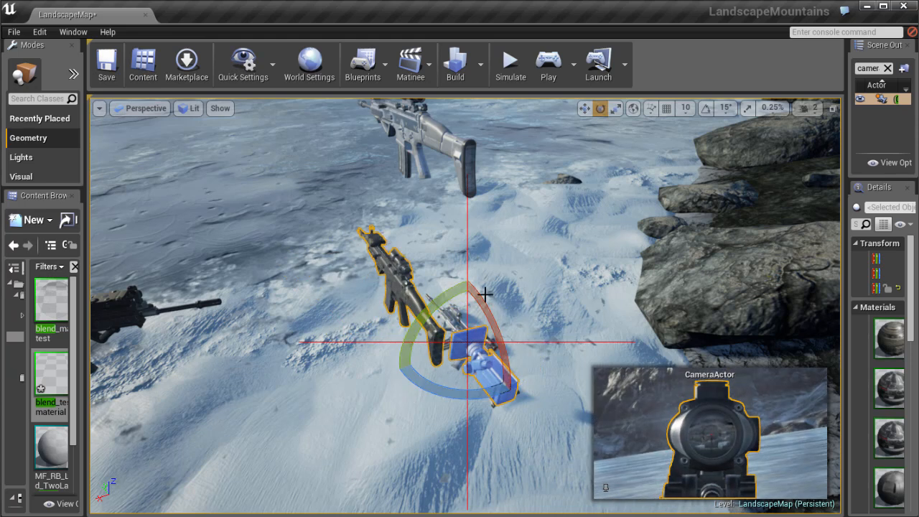
pyautogui.moveTo(464, 302); pyautogui.dragTo(348, 336)
# - Fly around the level to examine weapon_3's sights up close and the other rifle variants, leaving nothing selected
pyautogui.press('w')
pyautogui.moveTo(348, 337); pyautogui.dragTo(473, 249, button='right')
pyautogui.keyDown('ctrl'); pyautogui.click(419, 276); pyautogui.keyUp('ctrl')
pyautogui.press('w')
pyautogui.click(473, 249)
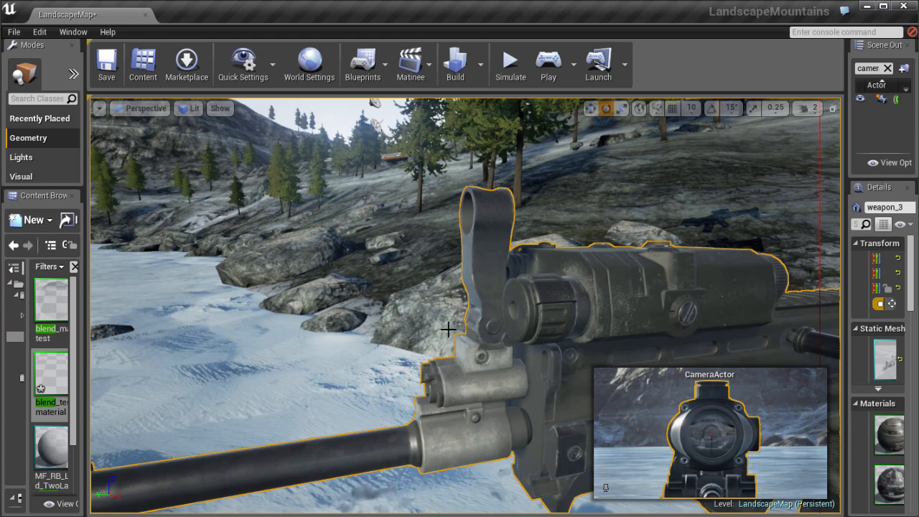
pyautogui.keyDown('alt'); pyautogui.moveTo(494, 332); pyautogui.dragTo(437, 338); pyautogui.keyUp('alt')
pyautogui.press('Escape')
pyautogui.moveTo(442, 226); pyautogui.dragTo(87, 240, button='right')
pyautogui.press('w')
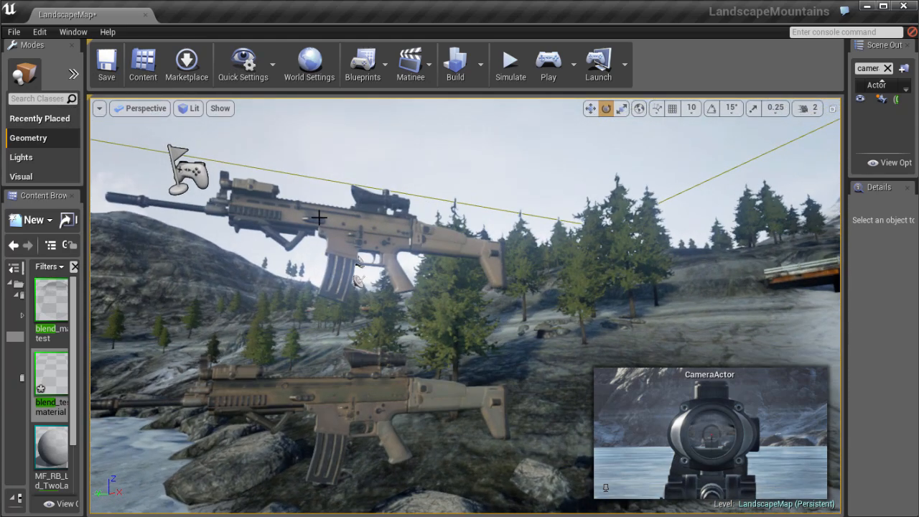
pyautogui.click(378, 239)
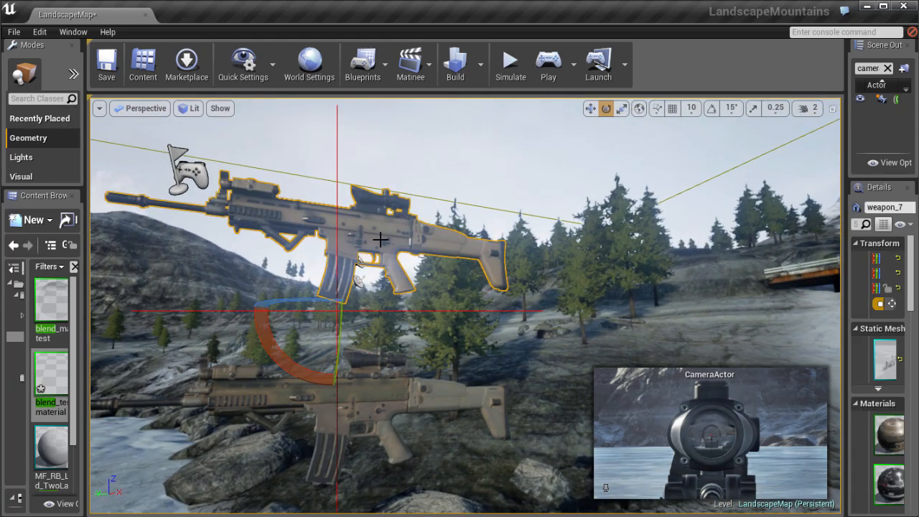
pyautogui.press('Escape')
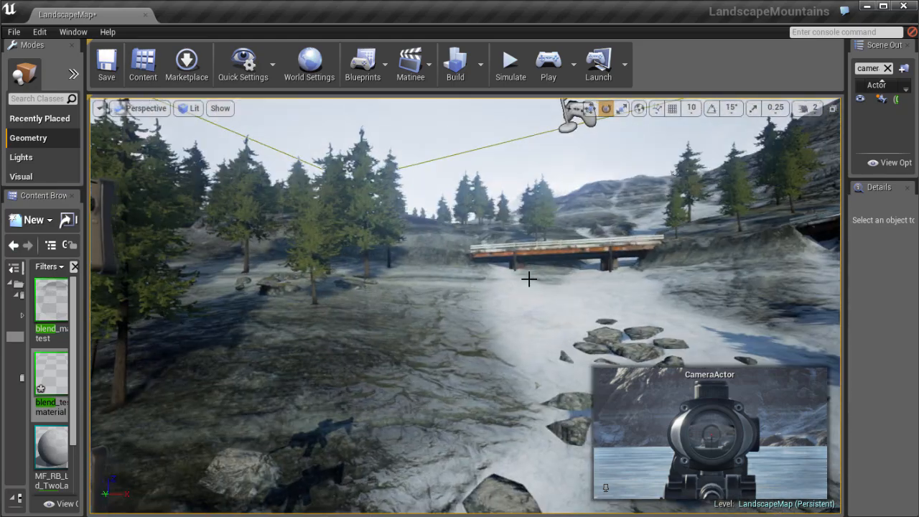
pyautogui.moveTo(529, 279); pyautogui.dragTo(287, 402, button='right')
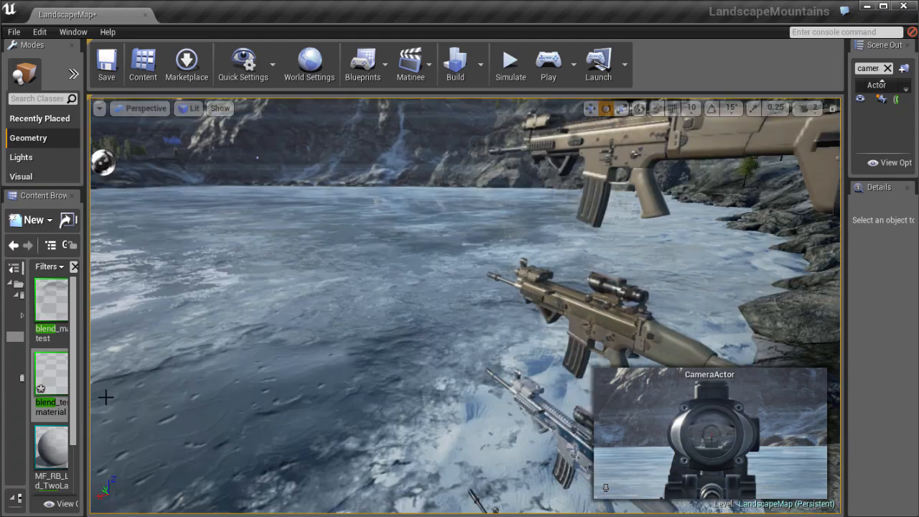